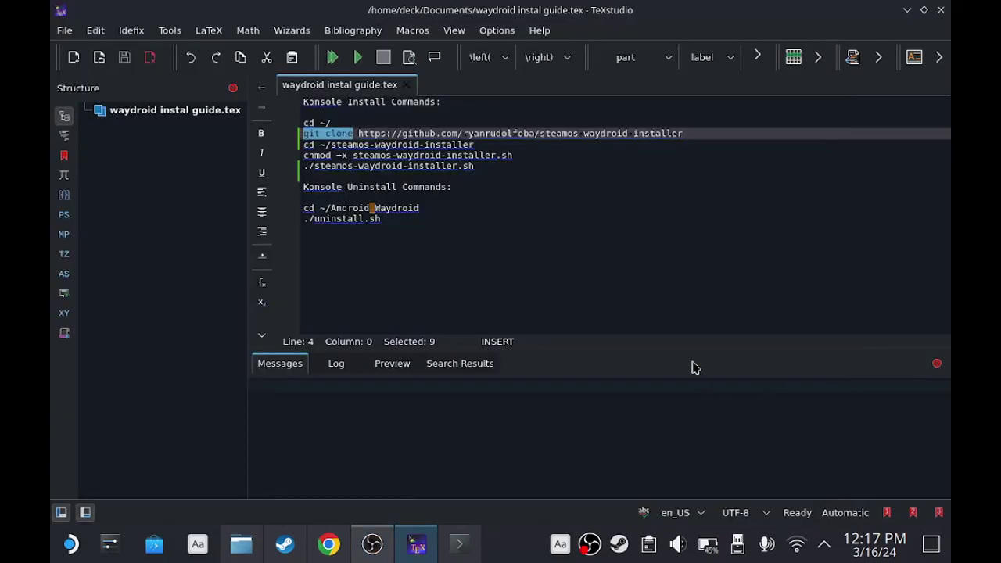
Open a new Konsole terminal window from the system applications.
{"action": "left_click", "coordinate": [69, 551]}
{"action": "mouse_move", "coordinate": [94, 456]}
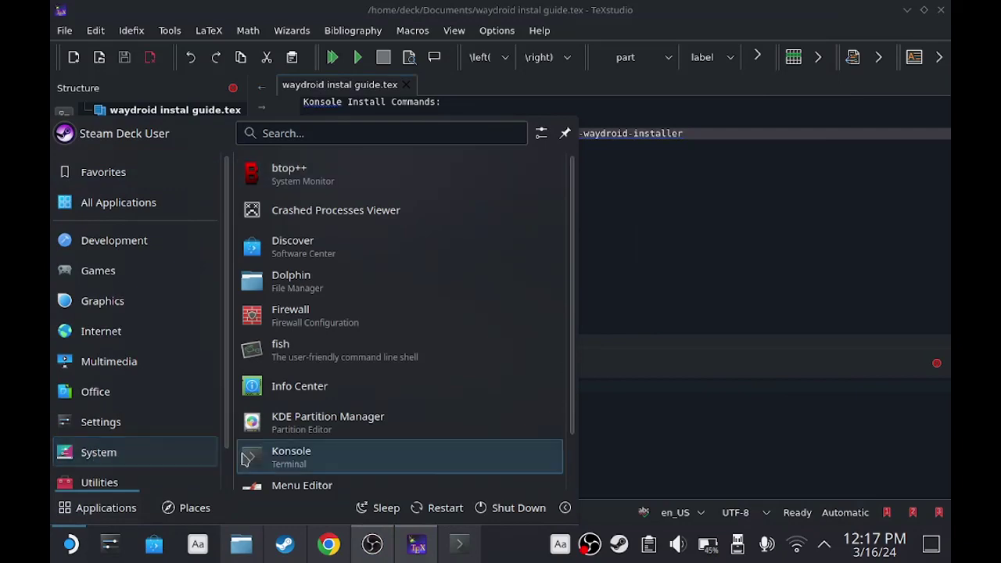
{"action": "left_click", "coordinate": [244, 456]}
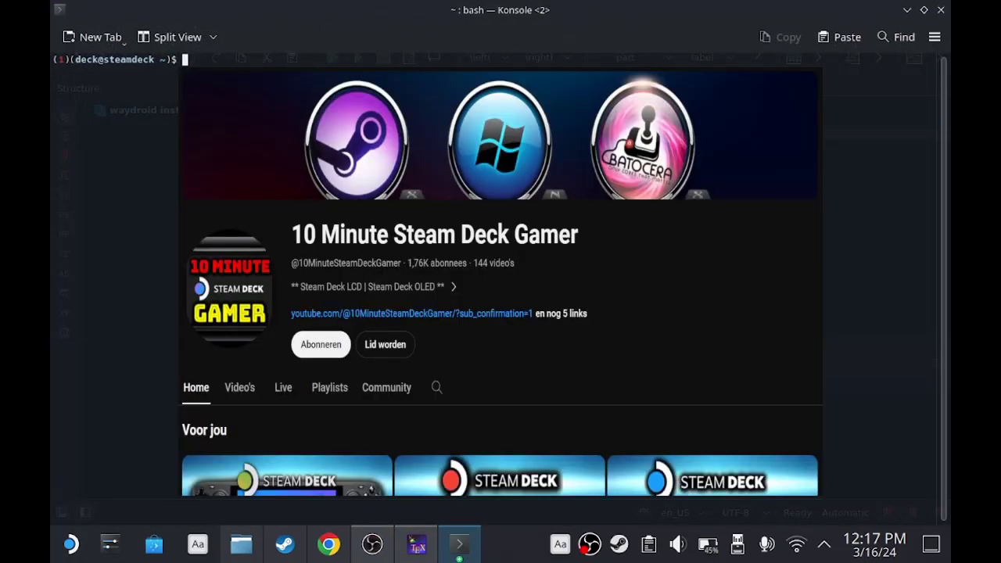
Copy the command "cd ~/" from the TeXstudio install guide and run it in Konsole.
{"action": "mouse_move", "coordinate": [460, 545]}
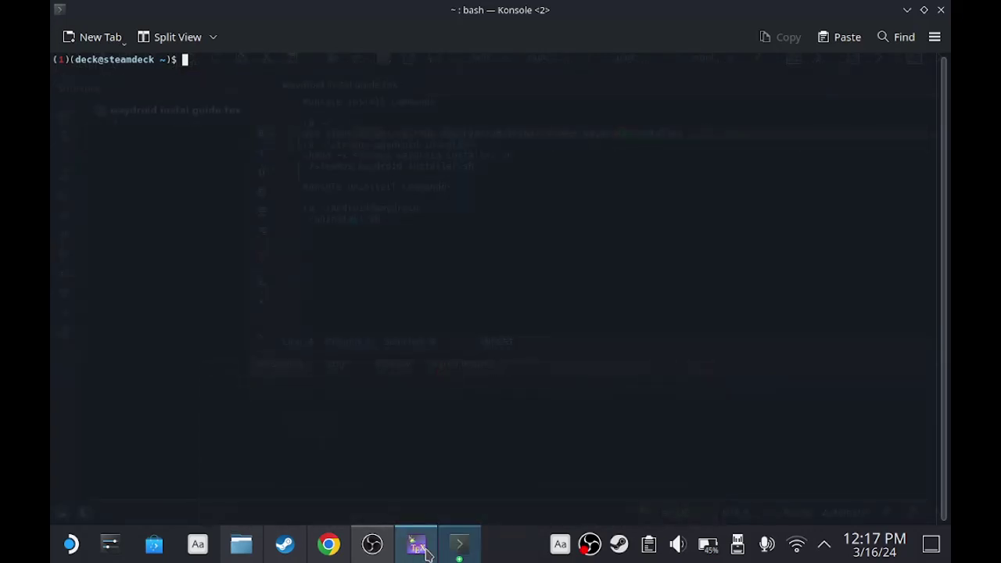
{"action": "left_click", "coordinate": [421, 547]}
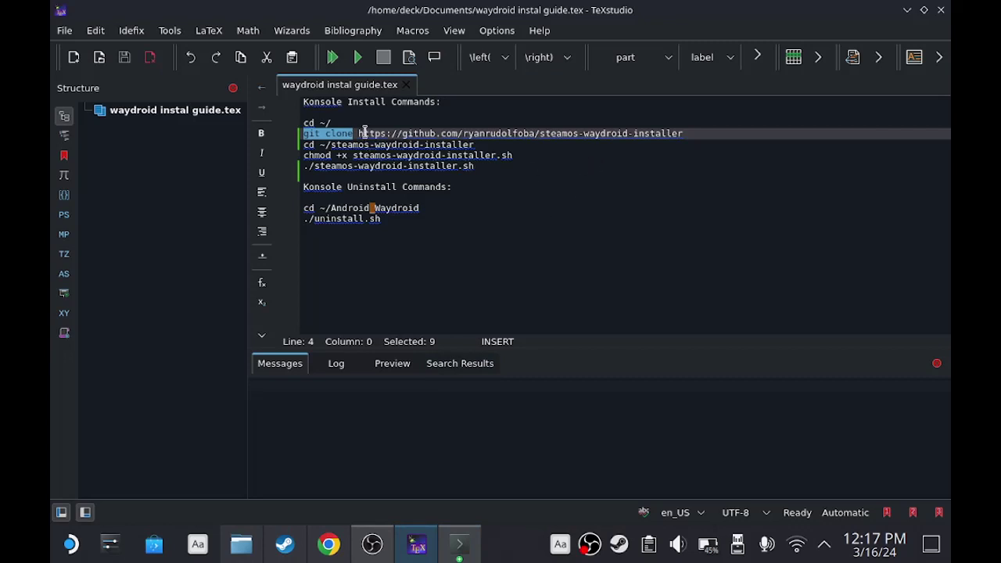
{"action": "left_click_drag", "start_coordinate": [356, 127], "coordinate": [304, 123]}
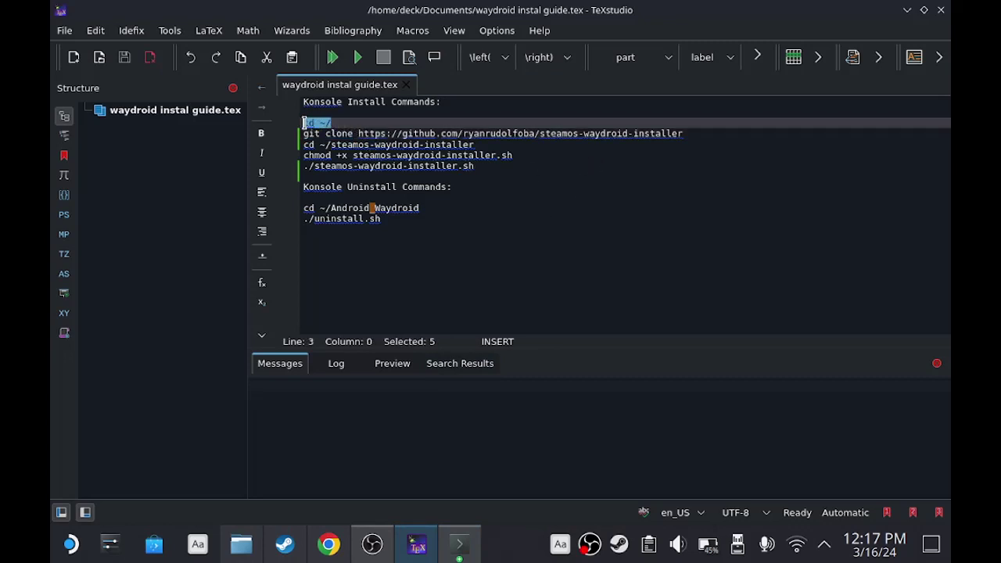
{"action": "right_click", "coordinate": [314, 125]}
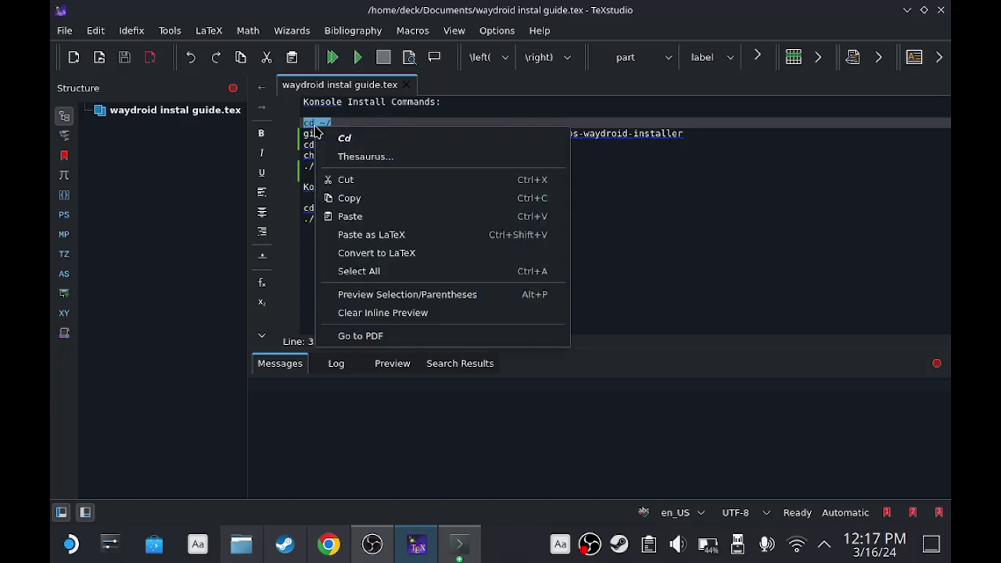
{"action": "left_click", "coordinate": [349, 199]}
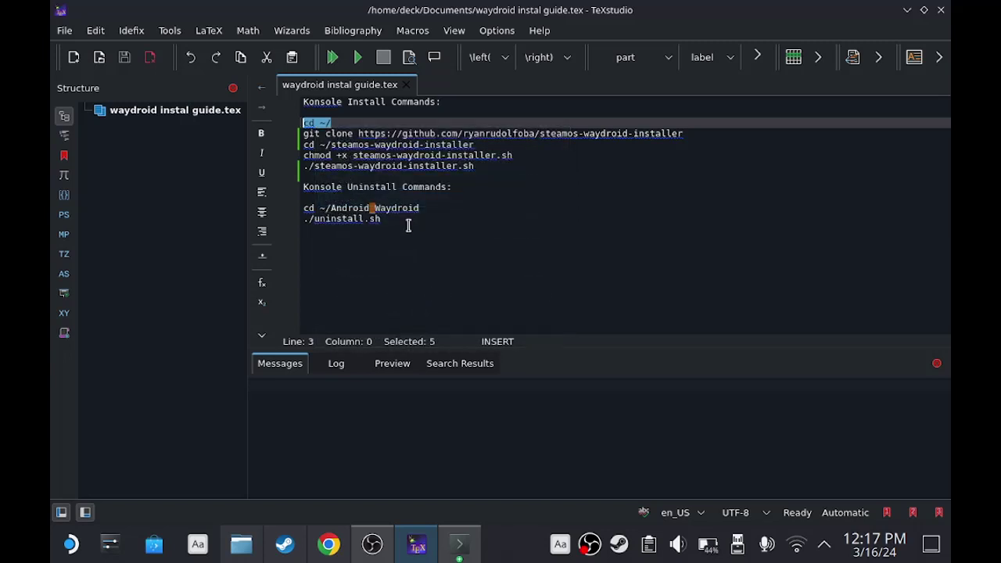
{"action": "left_click", "coordinate": [460, 543]}
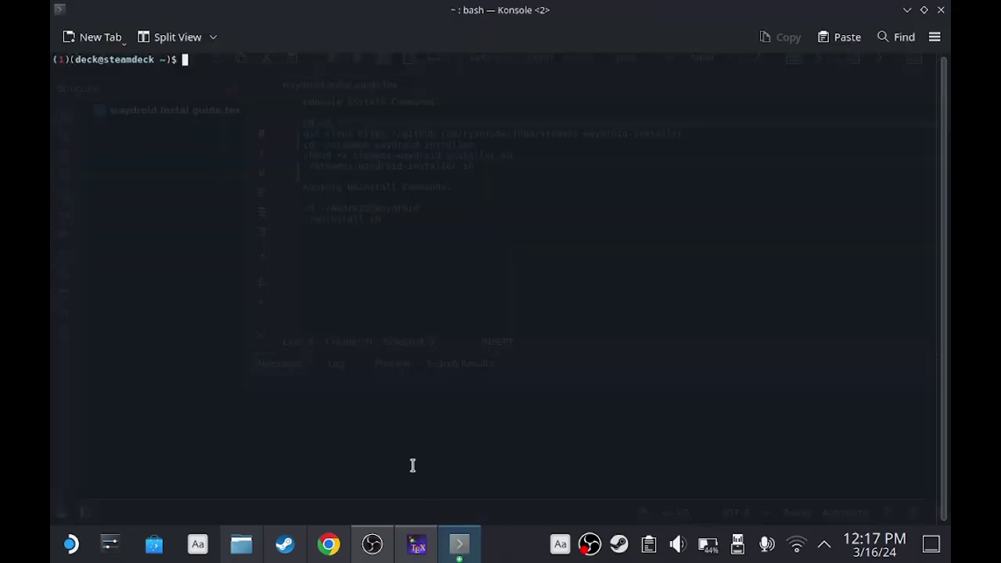
{"action": "right_click", "coordinate": [297, 193]}
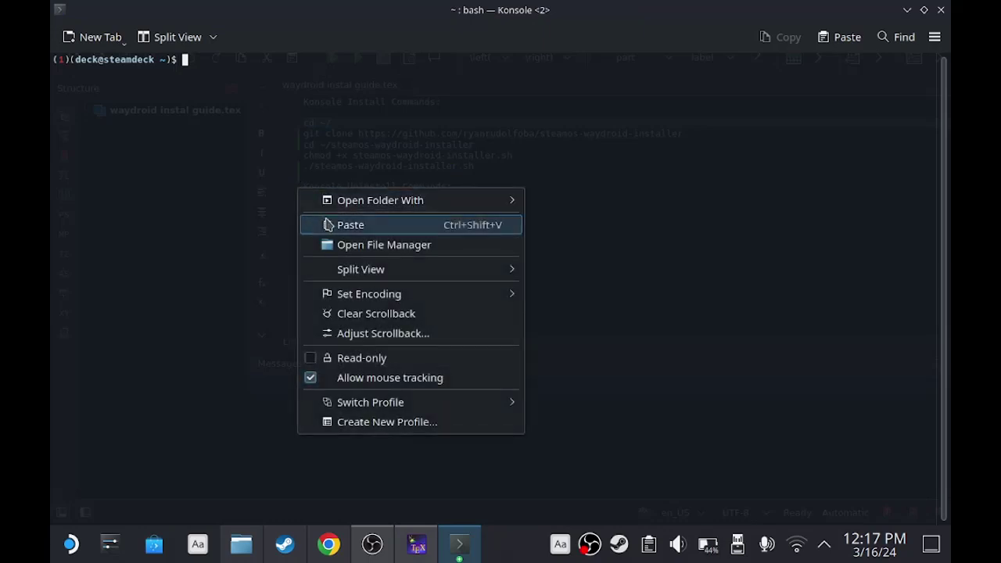
{"action": "left_click", "coordinate": [327, 223]}
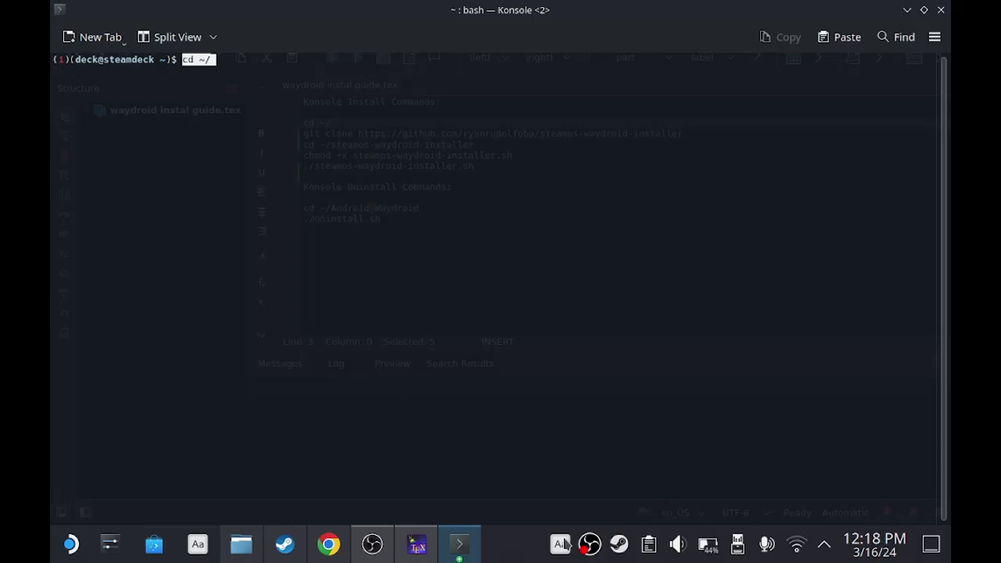
{"action": "left_click", "coordinate": [416, 544]}
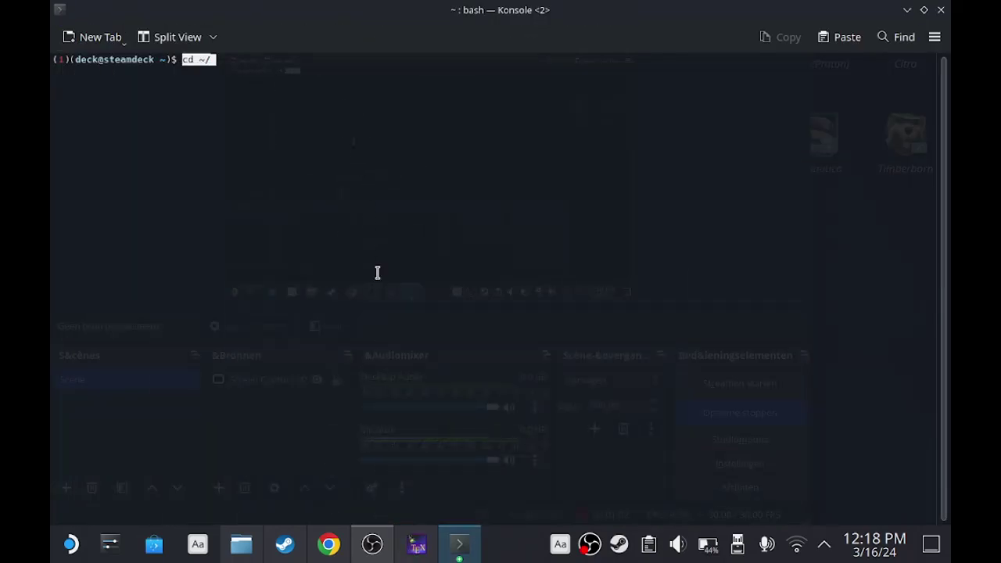
{"action": "key", "text": "Return"}
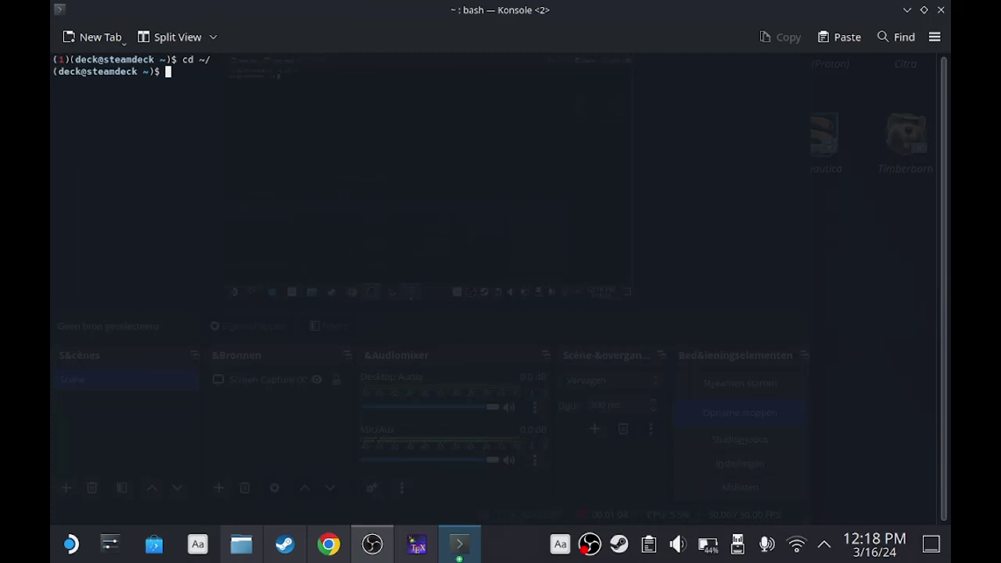
Copy "git clone" from the TeXstudio install guide and paste it at the Konsole prompt without running it.
{"action": "left_click", "coordinate": [417, 548]}
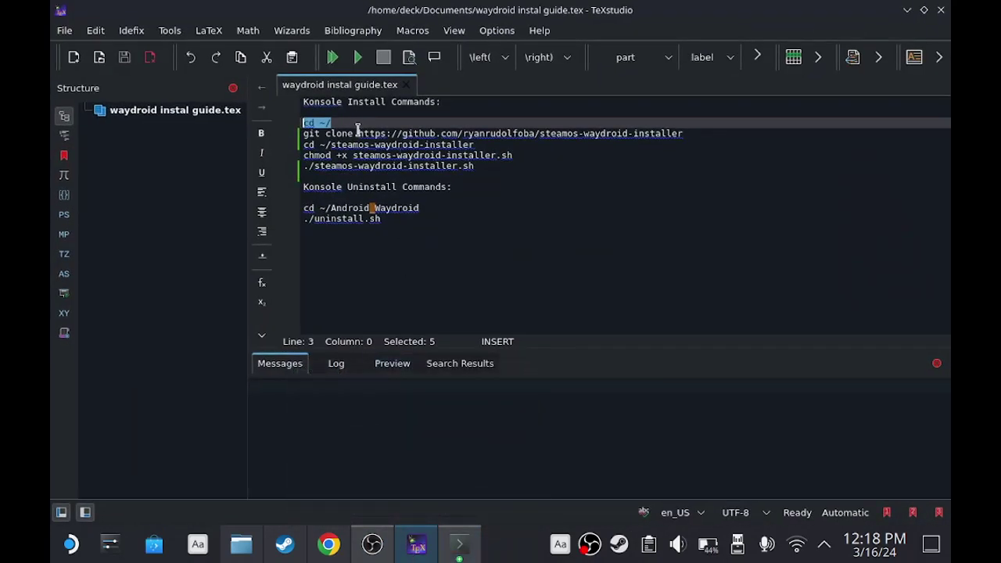
{"action": "left_click", "coordinate": [353, 134]}
{"action": "left_click_drag", "start_coordinate": [352, 134], "coordinate": [301, 134]}
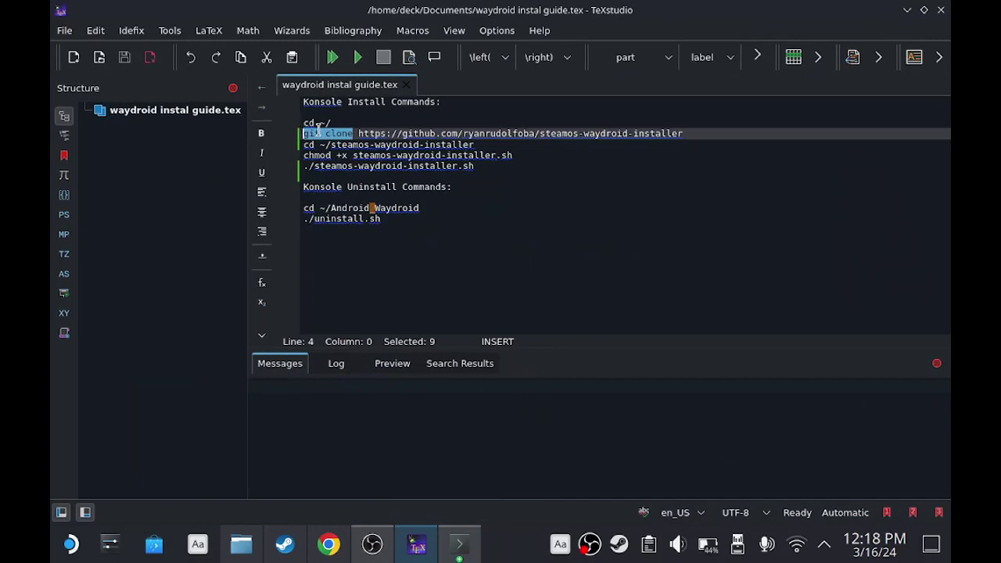
{"action": "right_click", "coordinate": [309, 132]}
{"action": "left_click", "coordinate": [322, 185]}
{"action": "left_click", "coordinate": [459, 544]}
{"action": "right_click", "coordinate": [270, 201]}
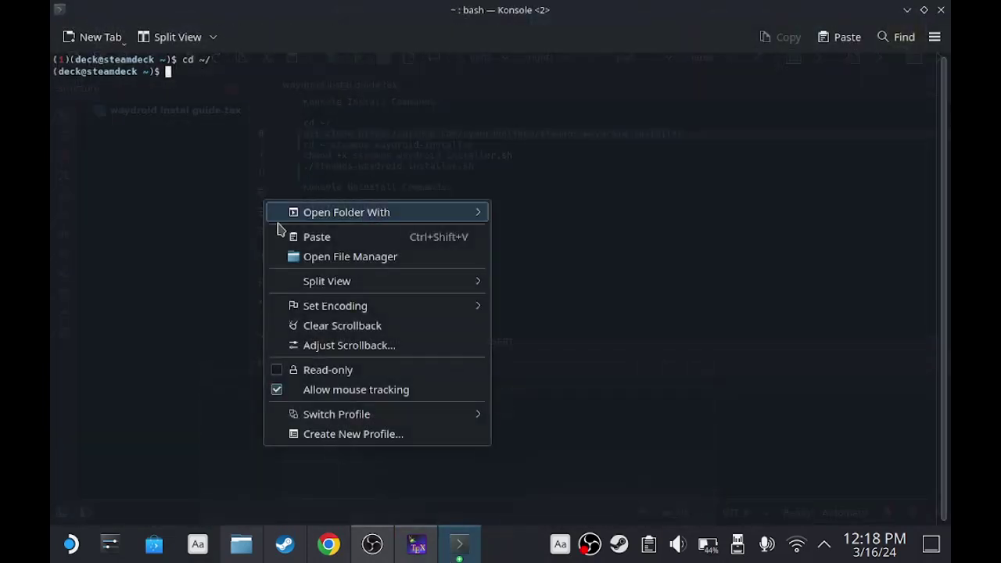
{"action": "left_click", "coordinate": [314, 237]}
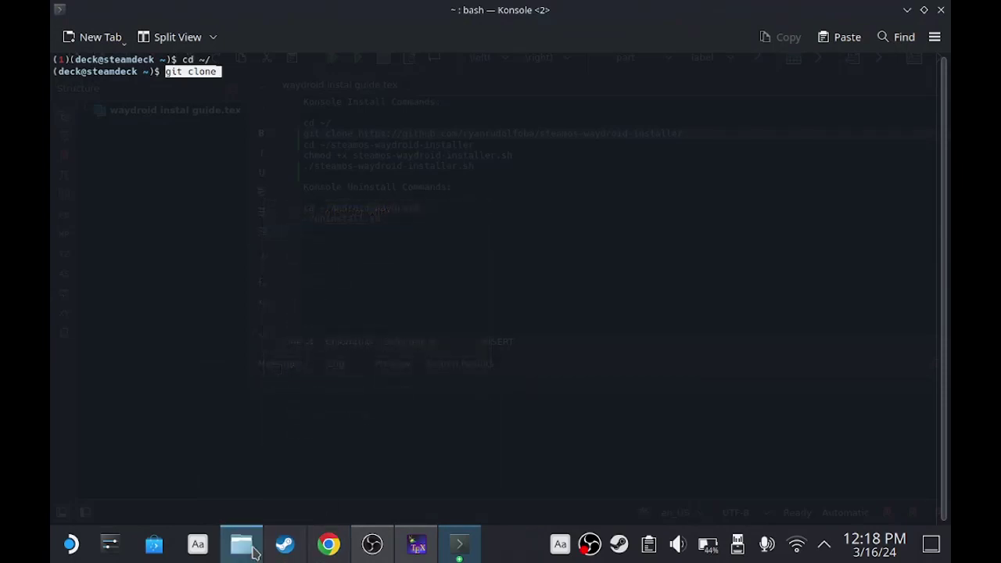
Switch to Chrome and copy the web address of the SteamOS-Waydroid-Installer GitHub repository.
{"action": "left_click", "coordinate": [328, 544]}
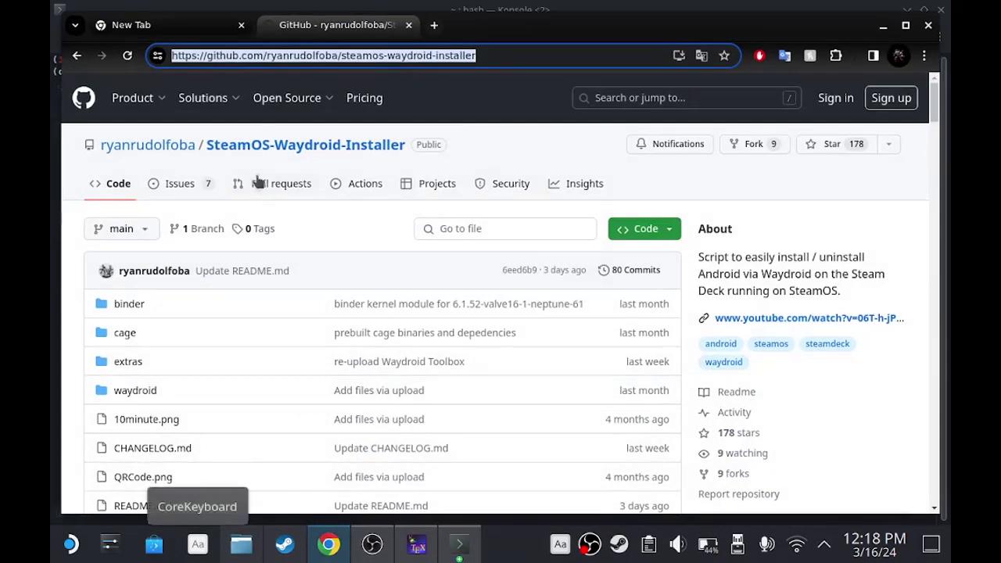
{"action": "right_click", "coordinate": [269, 62]}
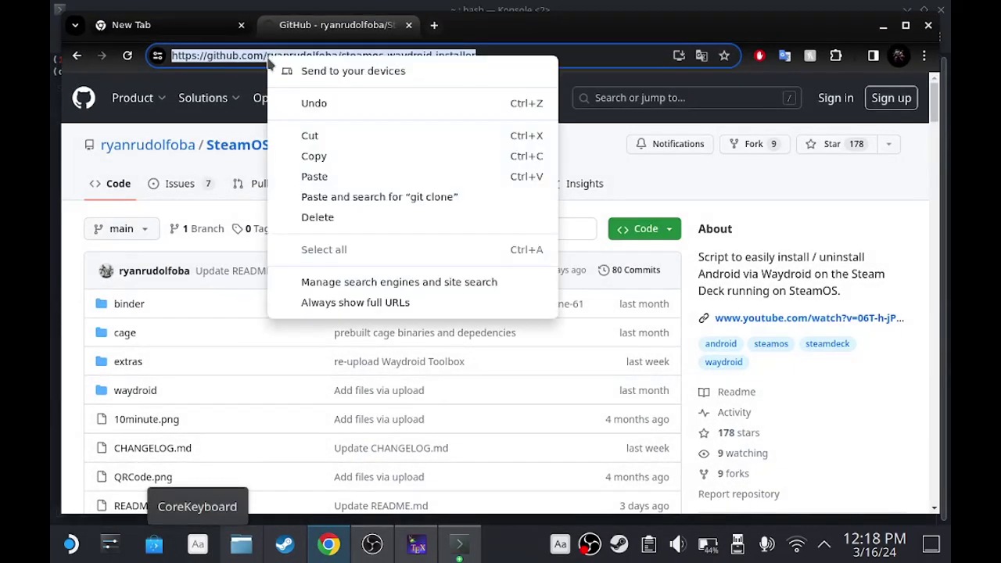
{"action": "left_click", "coordinate": [313, 154]}
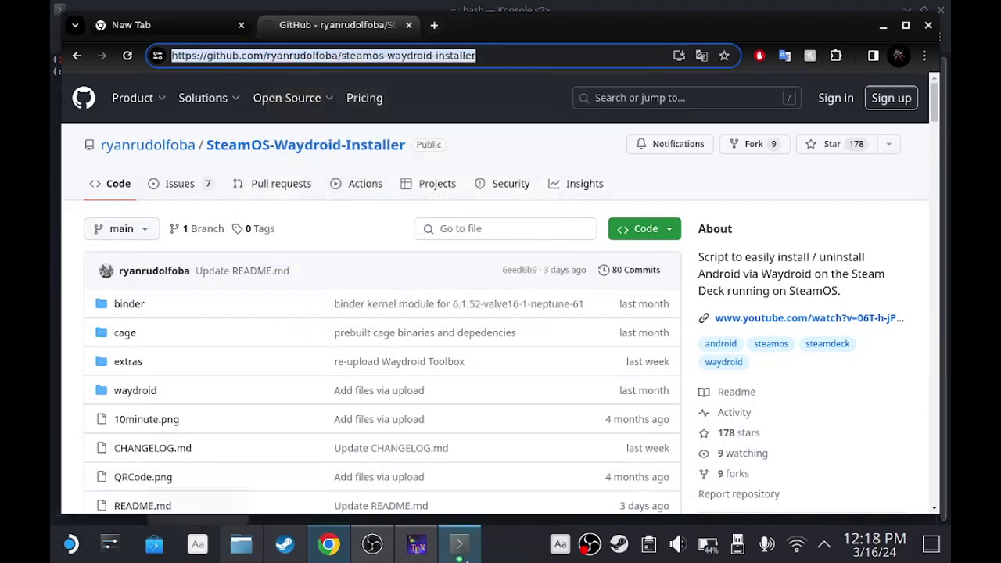
In Konsole, add a space and the copied repository address after "git clone", and run the command.
{"action": "mouse_move", "coordinate": [463, 558]}
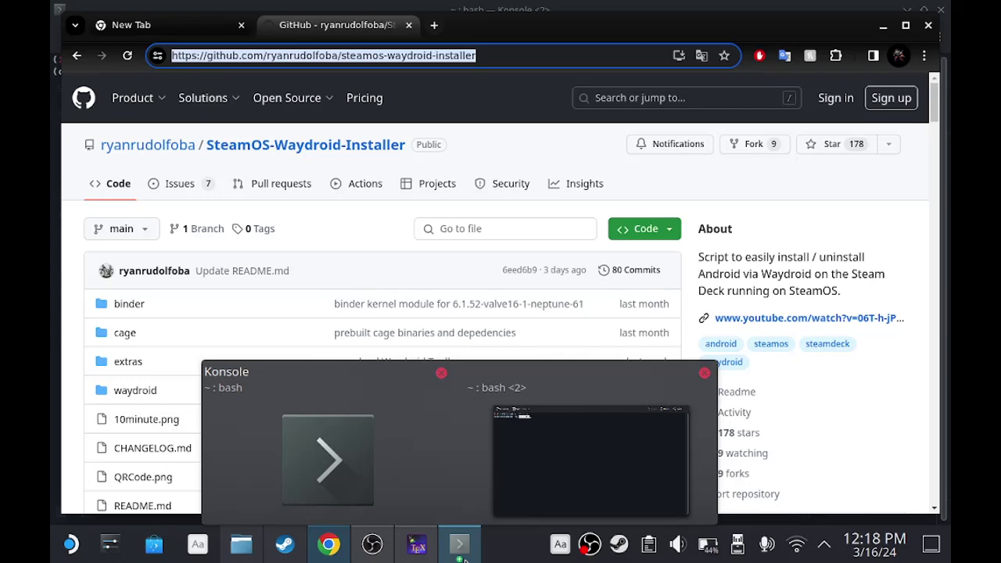
{"action": "left_click", "coordinate": [463, 559]}
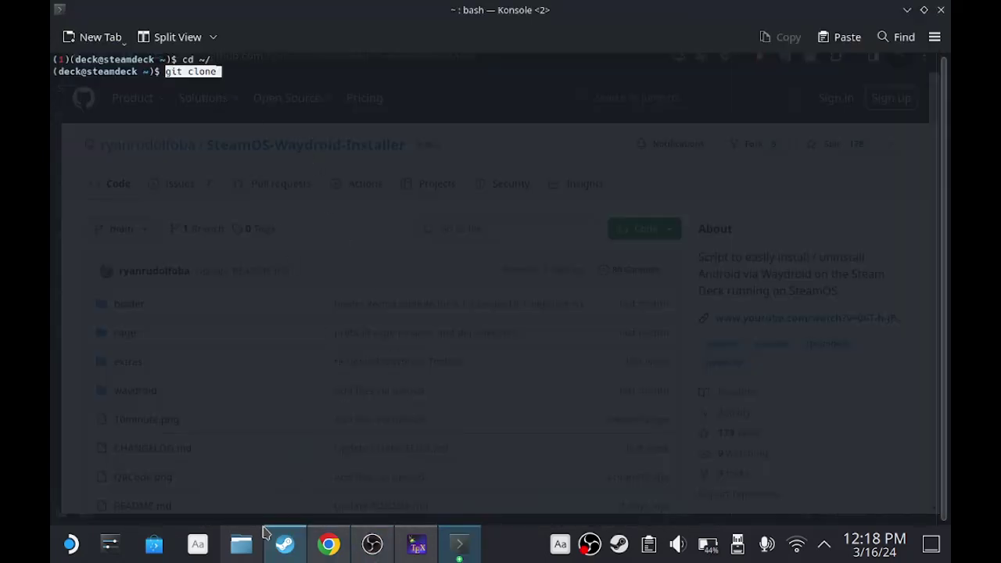
{"action": "left_click", "coordinate": [198, 545]}
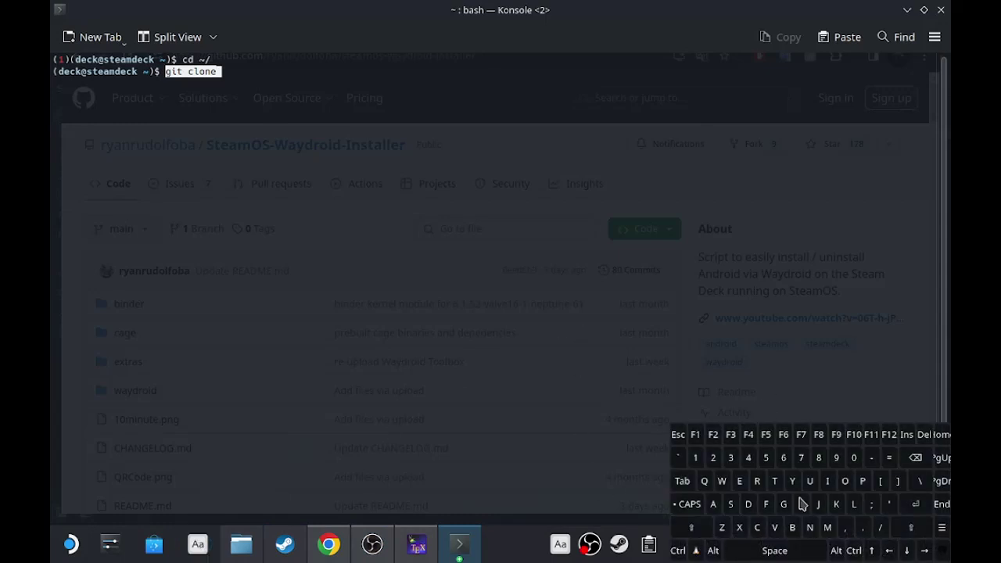
{"action": "left_click", "coordinate": [775, 552]}
{"action": "right_click", "coordinate": [274, 91]}
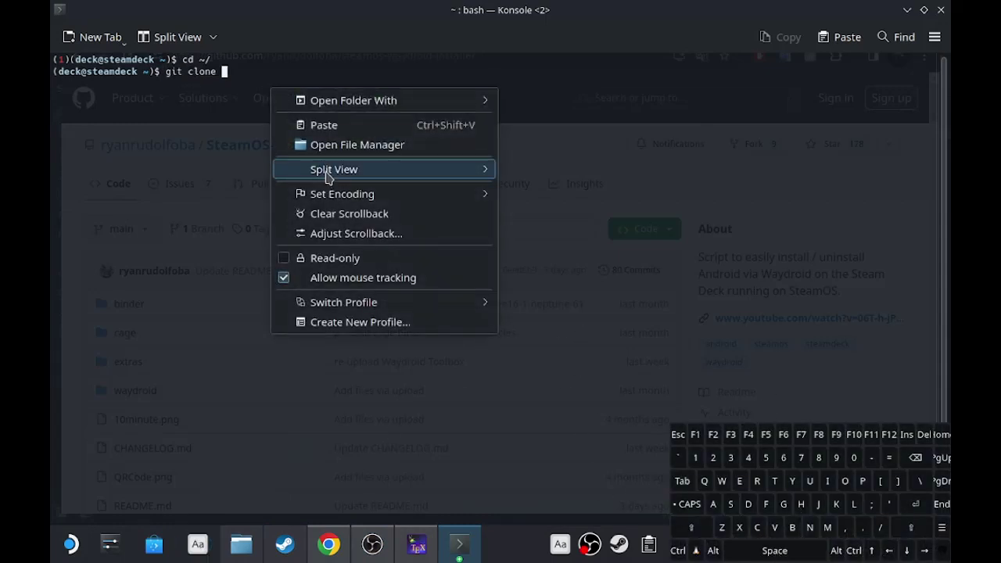
{"action": "left_click", "coordinate": [313, 127]}
{"action": "key", "text": "Return"}
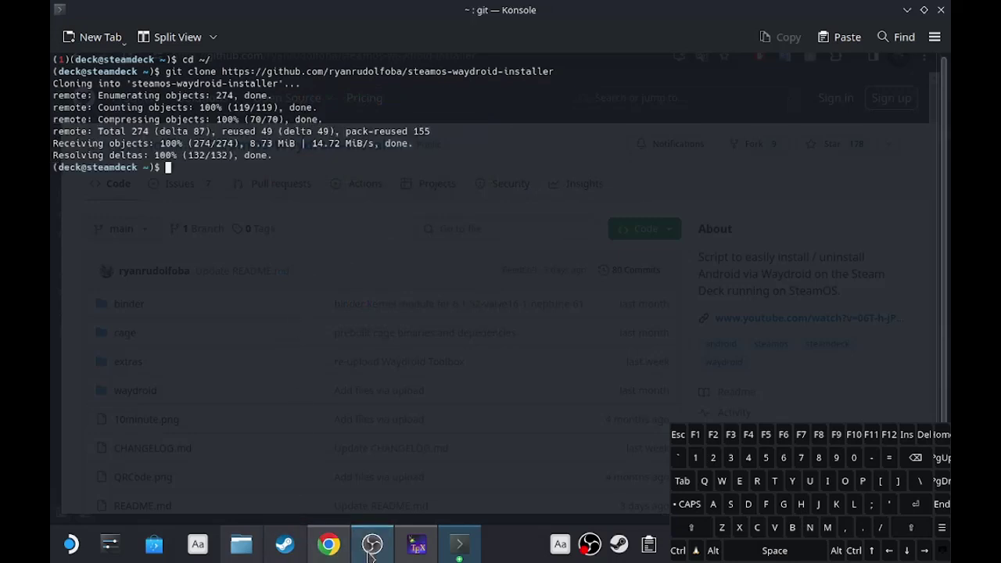
Copy "cd ~/steamos-waydroid-installer" from the TeXstudio guide and run it in Konsole.
{"action": "left_click", "coordinate": [416, 545]}
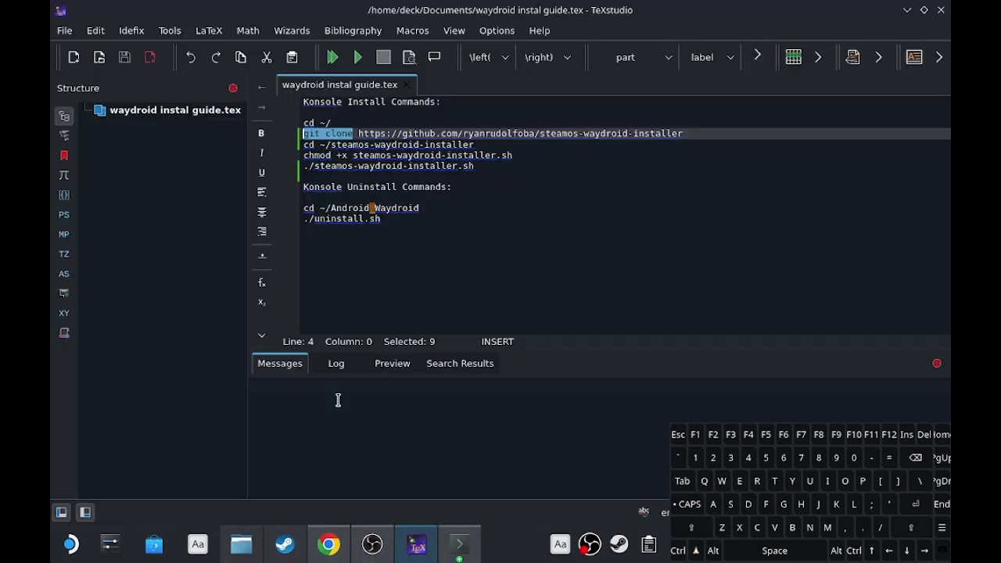
{"action": "left_click_drag", "start_coordinate": [475, 145], "coordinate": [305, 145]}
{"action": "right_click", "coordinate": [330, 145]}
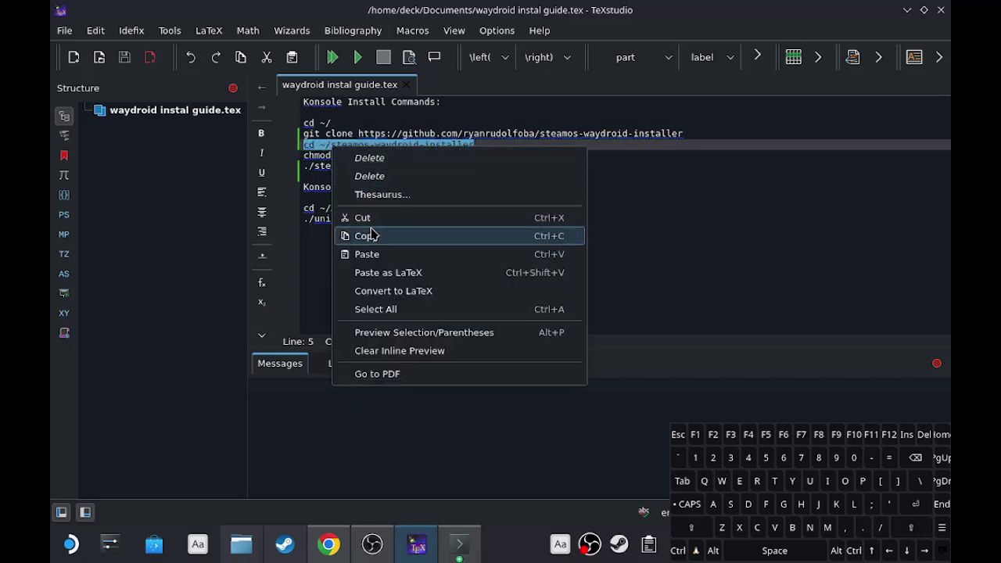
{"action": "left_click", "coordinate": [370, 236]}
{"action": "left_click", "coordinate": [459, 544]}
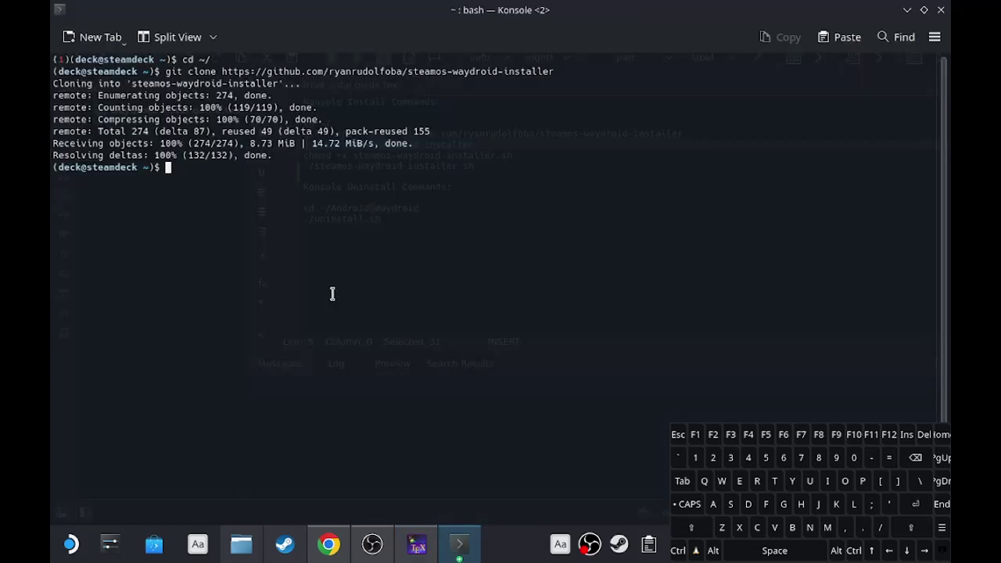
{"action": "right_click", "coordinate": [274, 263]}
{"action": "left_click", "coordinate": [285, 295]}
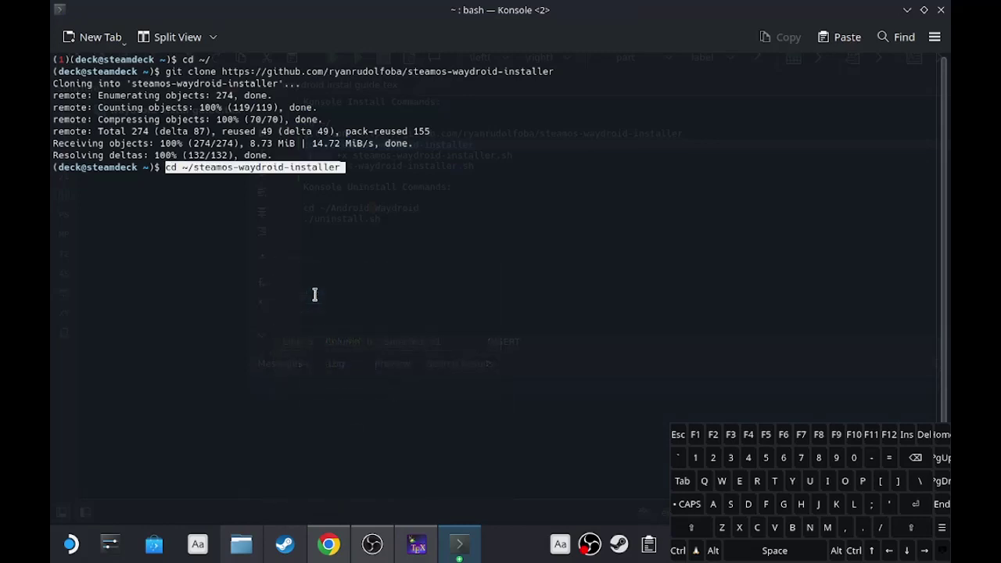
{"action": "key", "text": "Return"}
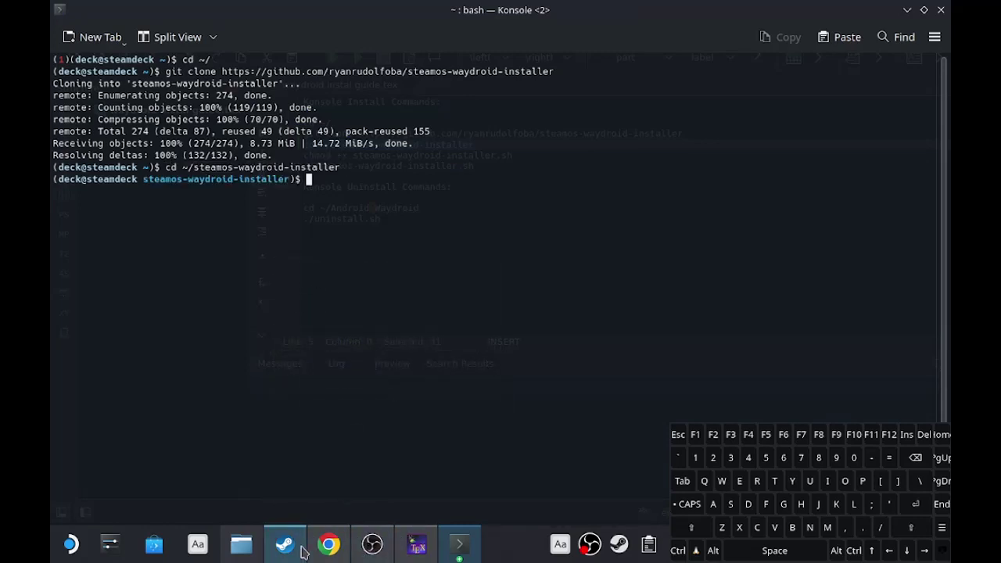
Copy "chmod +x steamos-waydroid-installer.sh" from the TeXstudio guide and run it in Konsole.
{"action": "left_click", "coordinate": [241, 545]}
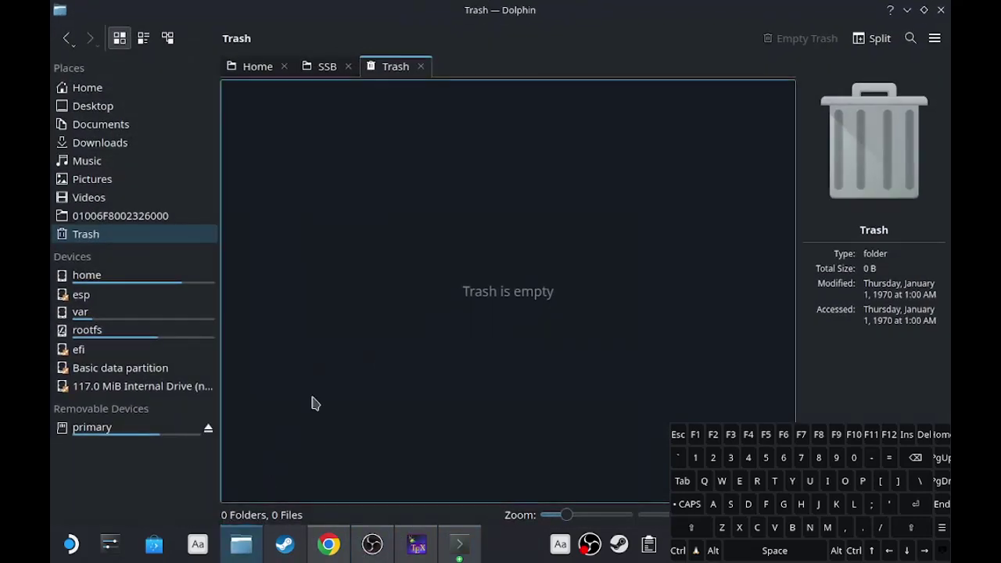
{"action": "left_click", "coordinate": [416, 545]}
{"action": "left_click_drag", "start_coordinate": [528, 155], "coordinate": [302, 155]}
{"action": "right_click", "coordinate": [315, 149]}
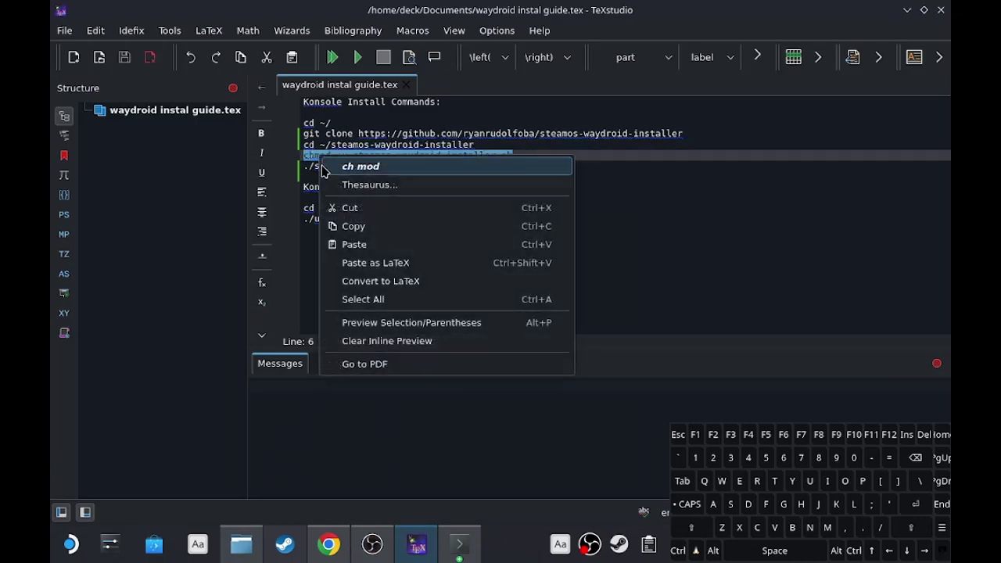
{"action": "left_click", "coordinate": [344, 226]}
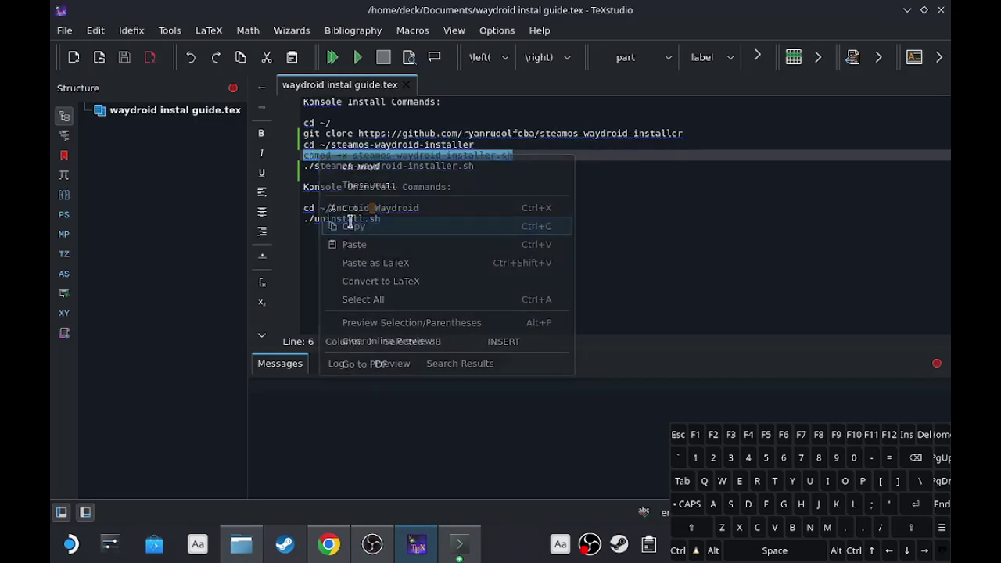
{"action": "left_click", "coordinate": [460, 544]}
{"action": "right_click", "coordinate": [347, 290]}
{"action": "left_click", "coordinate": [374, 322]}
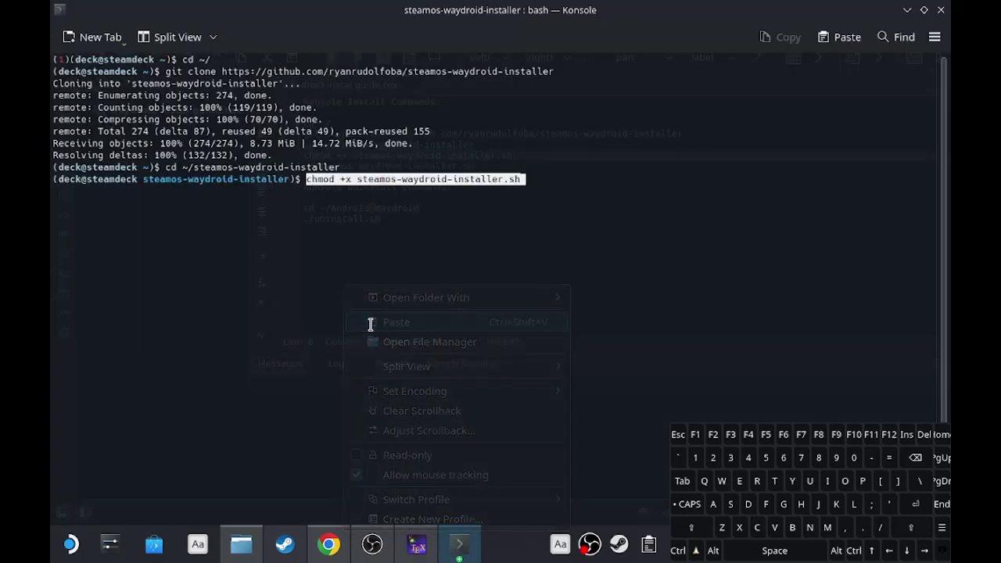
{"action": "key", "text": "Return"}
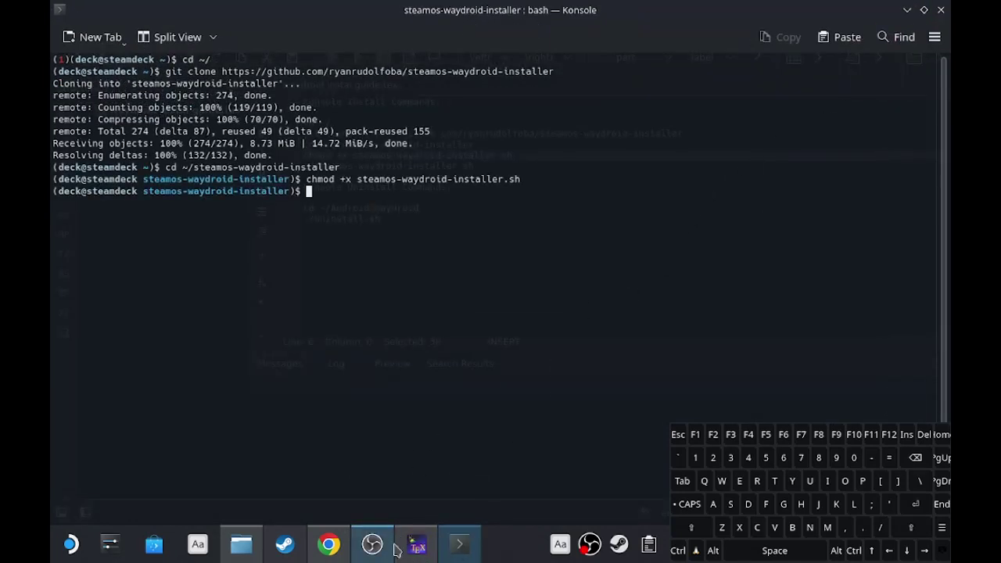
Copy "./steamos-waydroid-installer.sh" from the TeXstudio guide and run it in Konsole.
{"action": "left_click", "coordinate": [409, 547]}
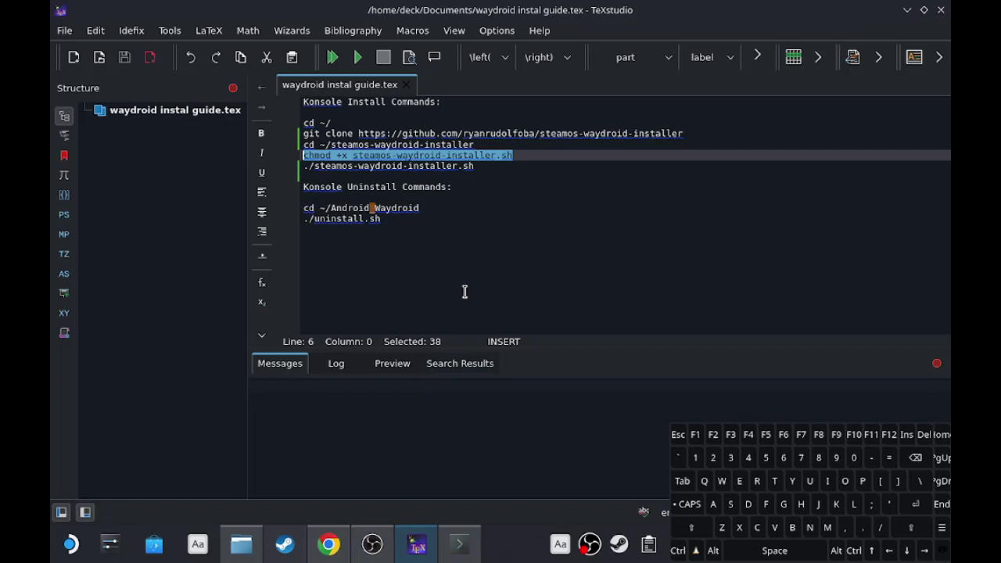
{"action": "left_click_drag", "start_coordinate": [479, 167], "coordinate": [307, 162]}
{"action": "right_click", "coordinate": [307, 162]}
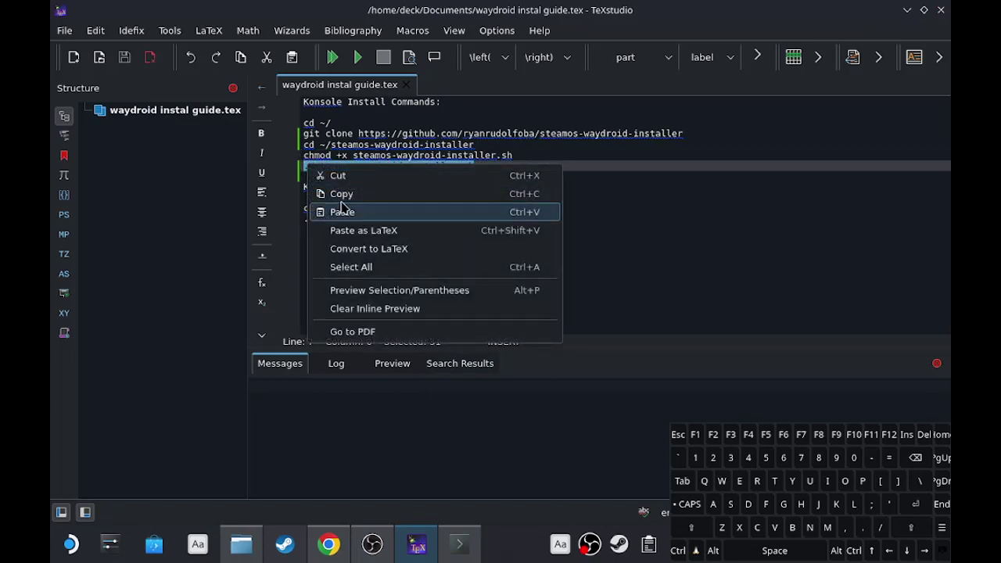
{"action": "left_click", "coordinate": [329, 193]}
{"action": "left_click", "coordinate": [460, 545]}
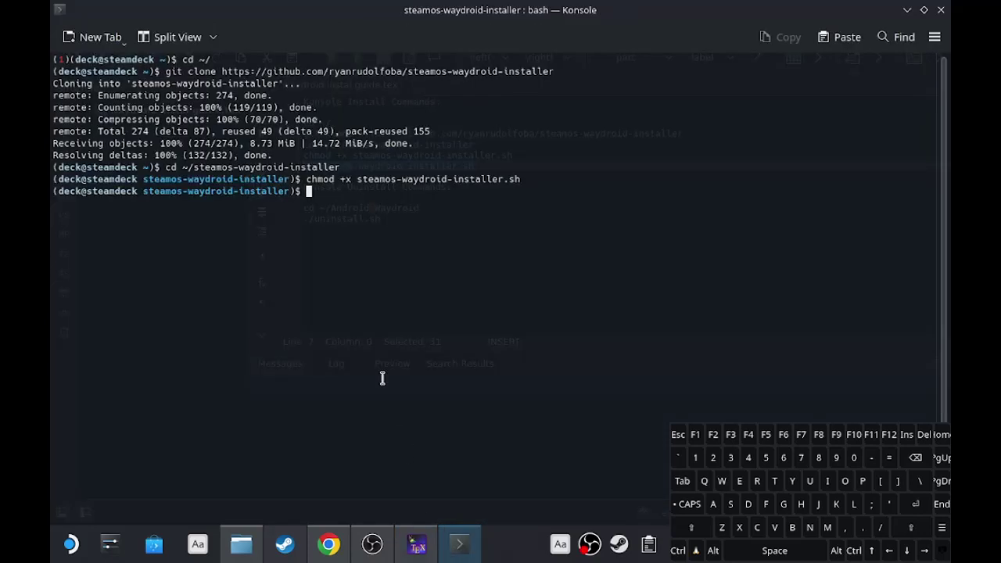
{"action": "right_click", "coordinate": [383, 377]}
{"action": "left_click", "coordinate": [515, 177]}
{"action": "key", "text": "Return"}
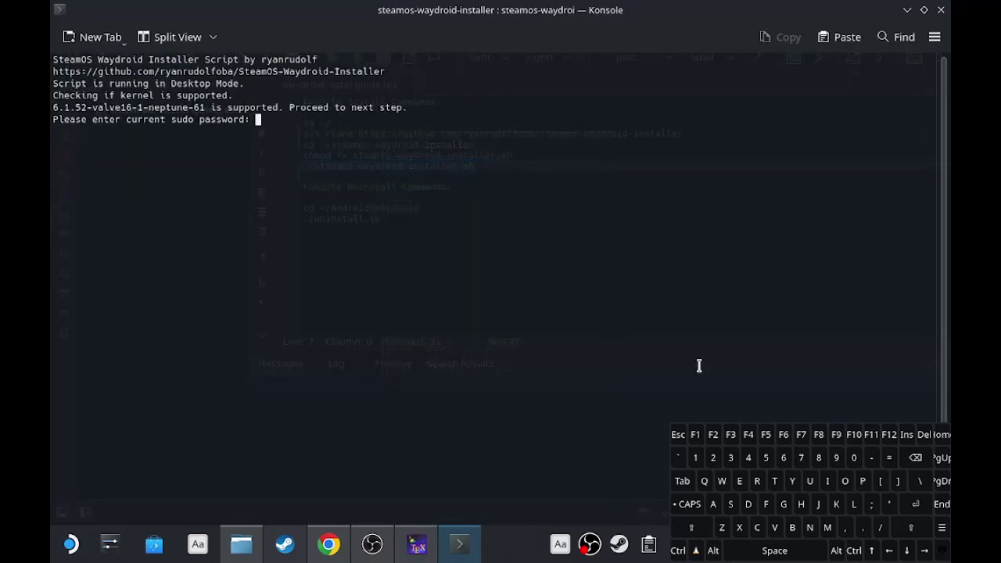
Enter the current sudo password and submit it so the installer script proceeds.
{"action": "left_click", "coordinate": [749, 505]}
{"action": "left_click", "coordinate": [740, 482]}
{"action": "left_click", "coordinate": [757, 527]}
{"action": "left_click", "coordinate": [806, 525]}
{"action": "left_click", "coordinate": [831, 508]}
{"action": "left_click", "coordinate": [855, 505]}
{"action": "left_click", "coordinate": [916, 504]}
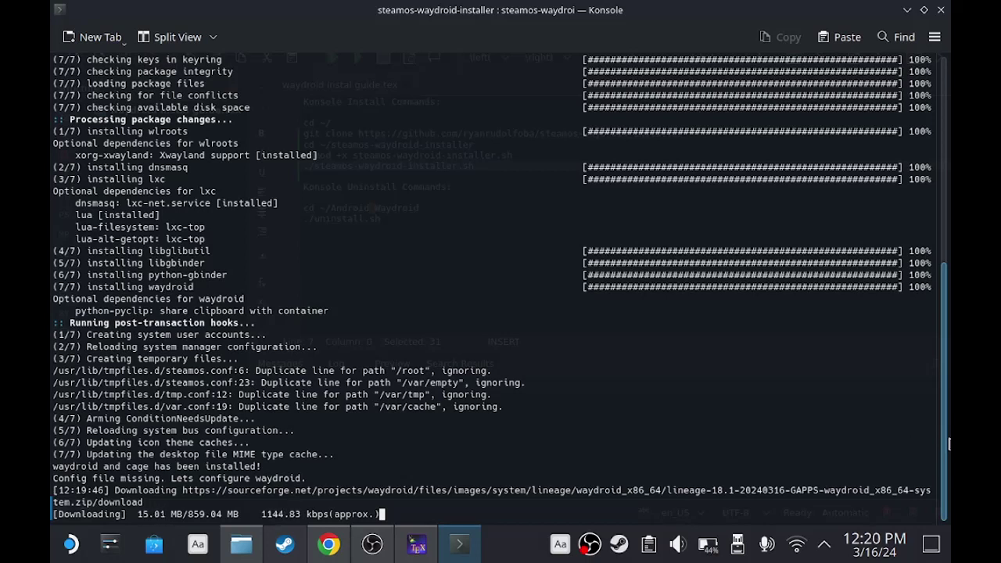
{"action": "left_click_drag", "start_coordinate": [944, 436], "coordinate": [926, 497]}
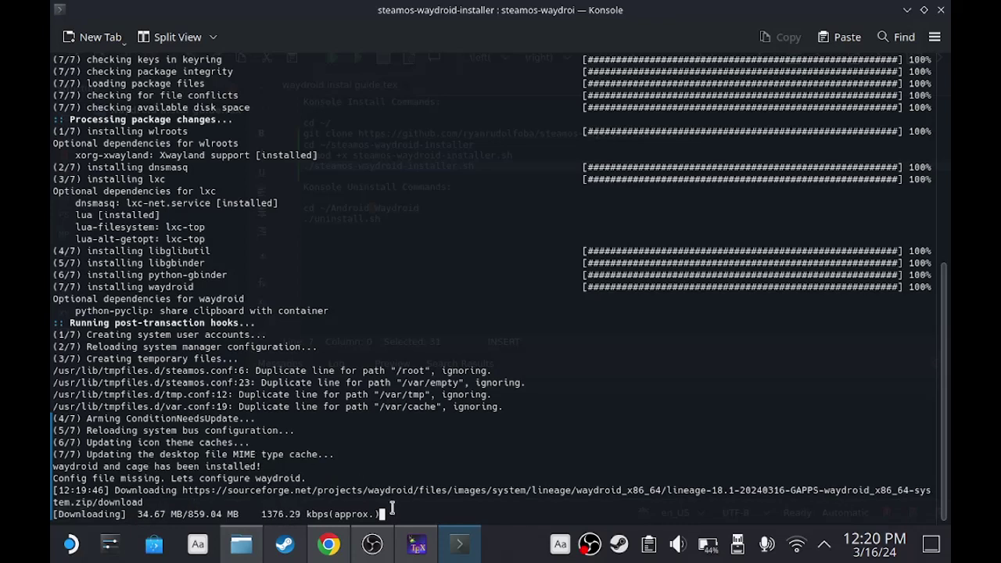
{"action": "mouse_move", "coordinate": [370, 555]}
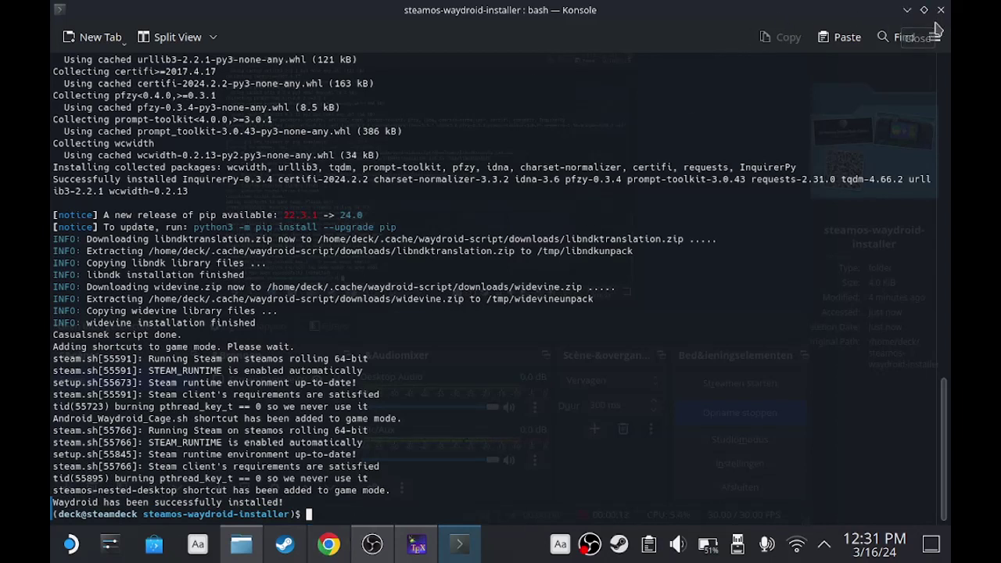
Minimize the Konsole, OBS, Dolphin and TeXstudio windows to reveal the desktop.
{"action": "left_click", "coordinate": [906, 11]}
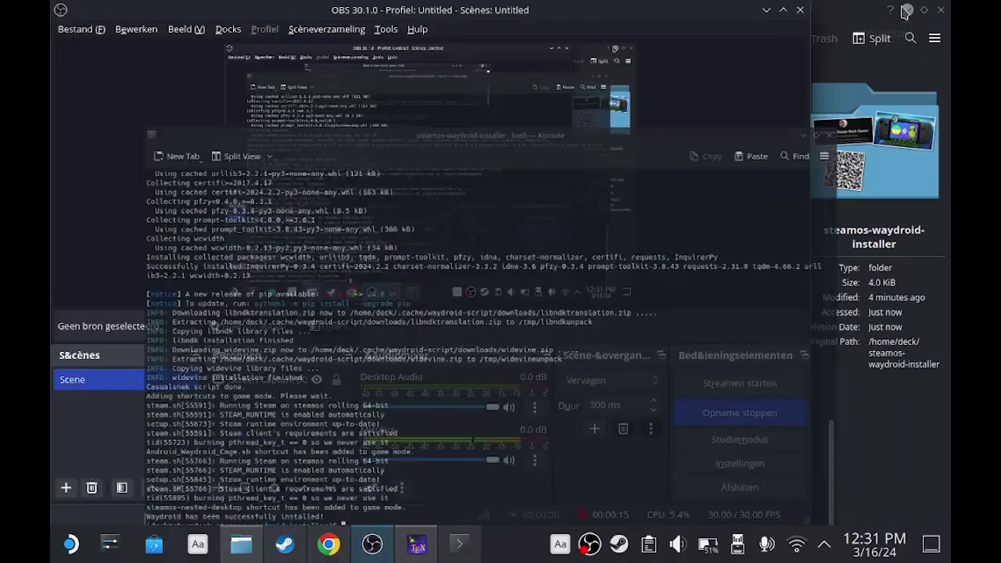
{"action": "left_click", "coordinate": [767, 11]}
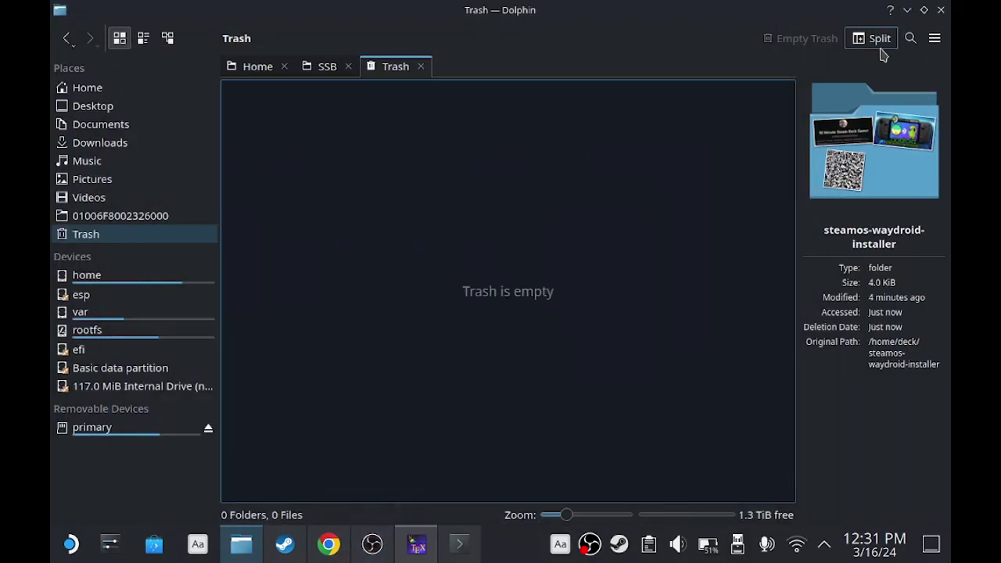
{"action": "left_click", "coordinate": [907, 11]}
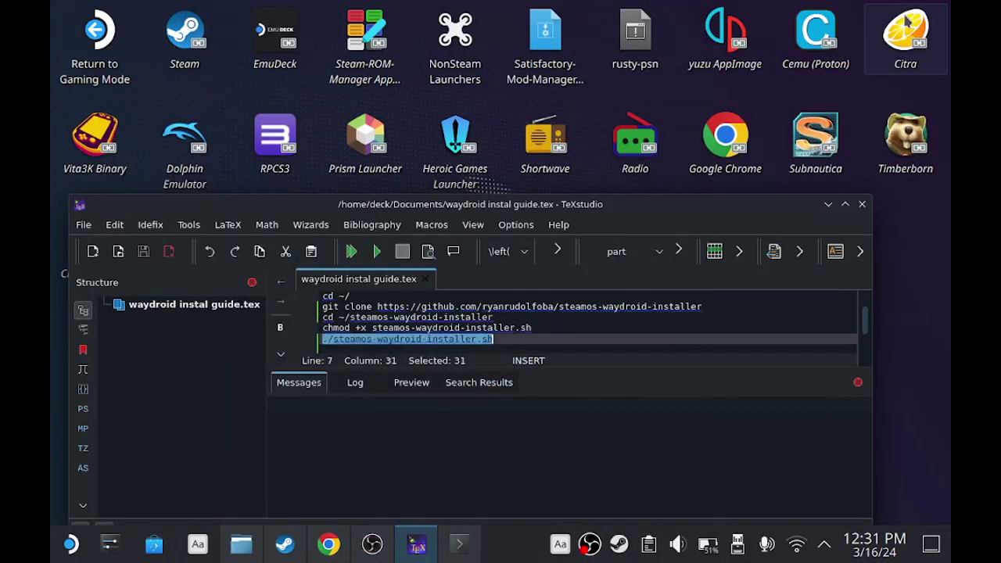
{"action": "left_click", "coordinate": [829, 204]}
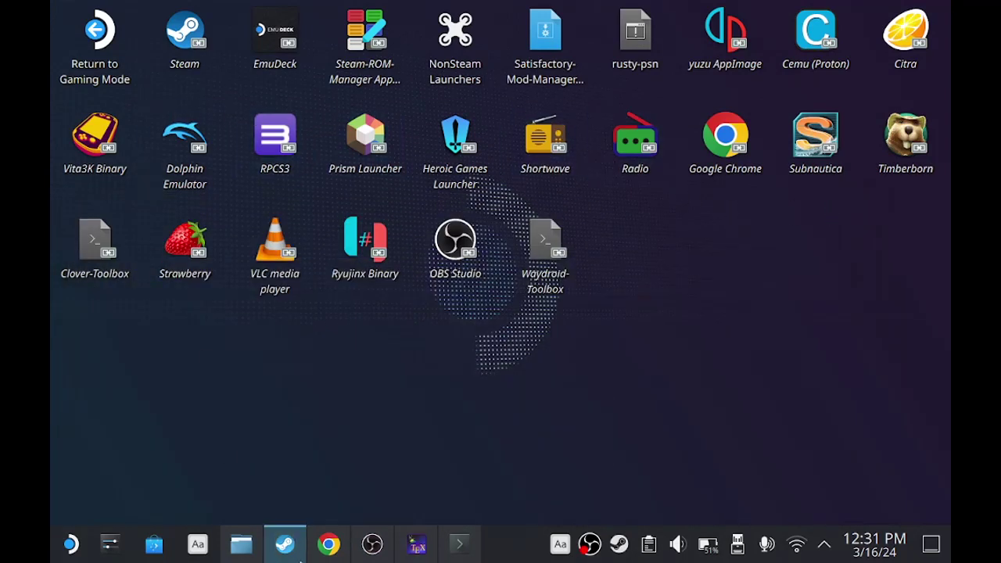
Switch to Steam, maximize its window, and open Android_Waydroid_Cage.sh in the library.
{"action": "left_click", "coordinate": [300, 554]}
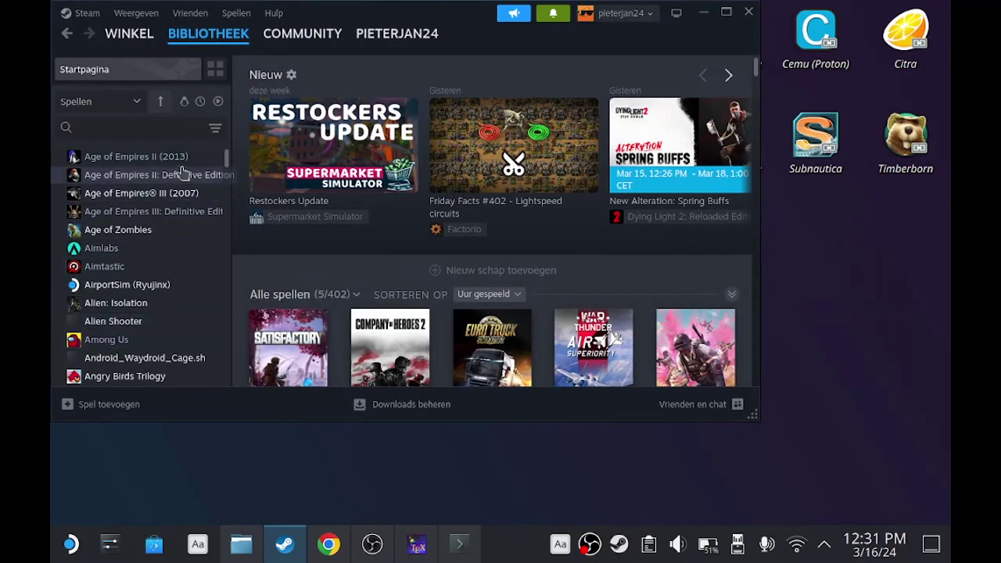
{"action": "left_click", "coordinate": [721, 17]}
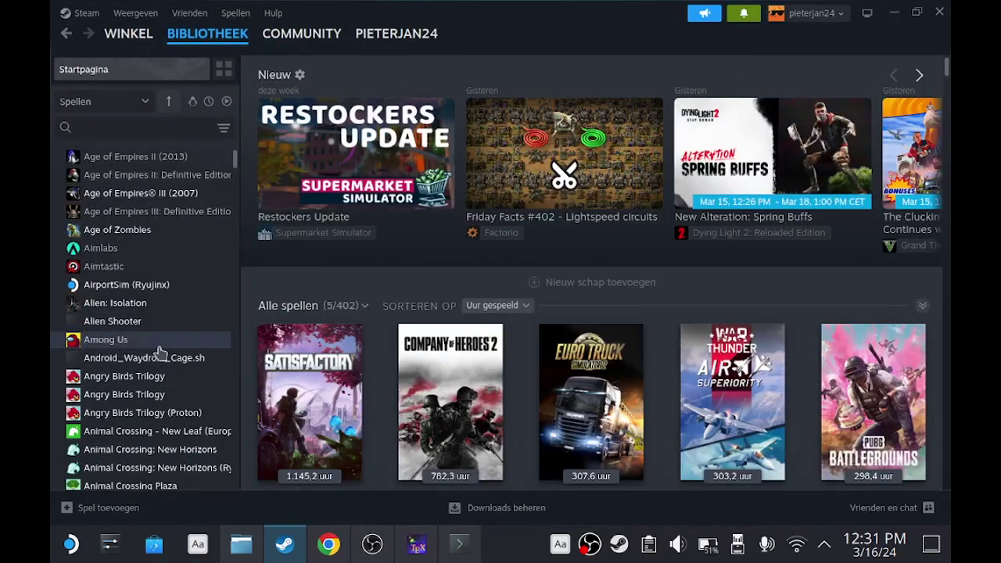
{"action": "left_click", "coordinate": [144, 358]}
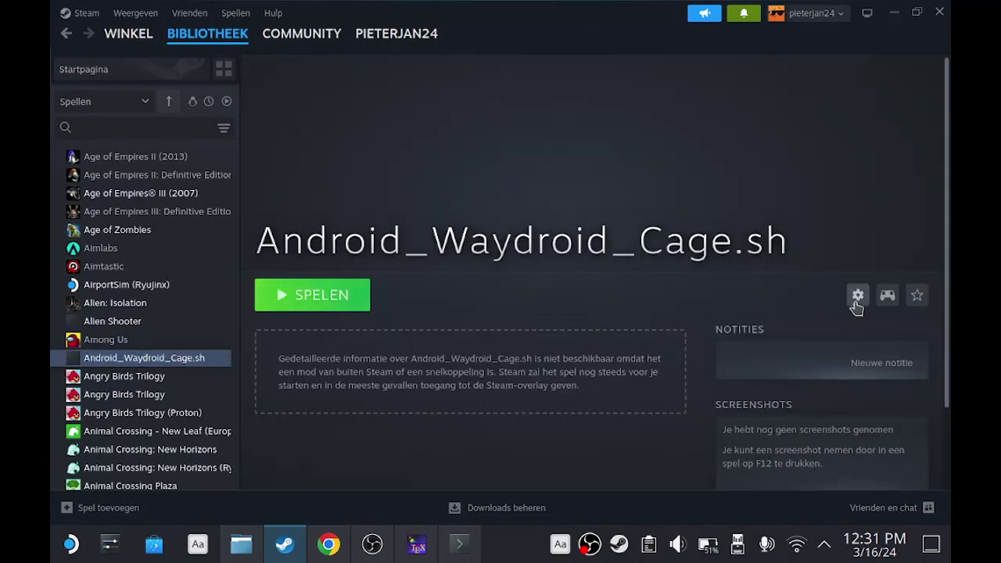
Open the layout chooser in the controller settings of Android_Waydroid_Cage.sh and make it show all layouts.
{"action": "left_click", "coordinate": [888, 295]}
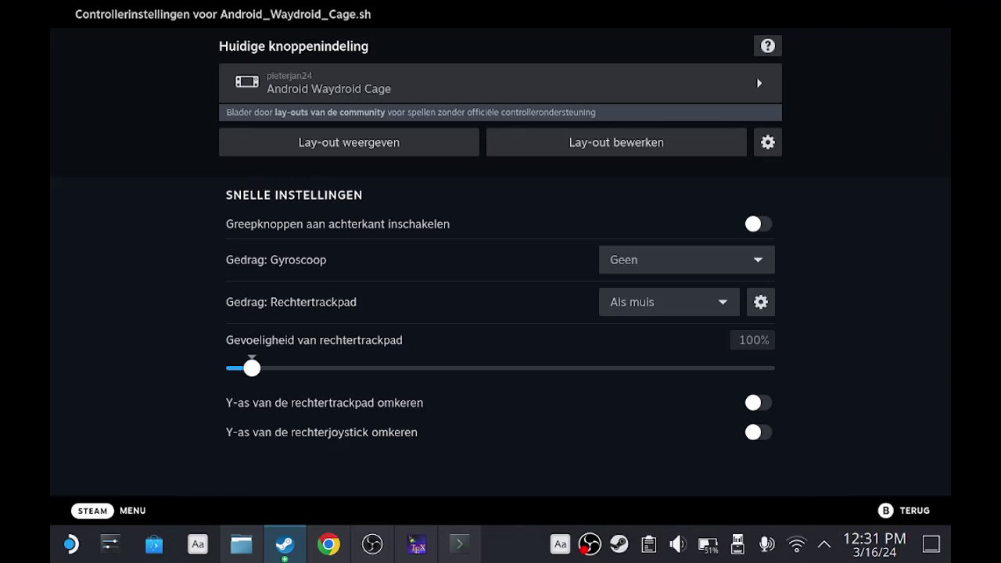
{"action": "key", "text": "Up"}
{"action": "key", "text": "Up"}
{"action": "key", "text": "Return"}
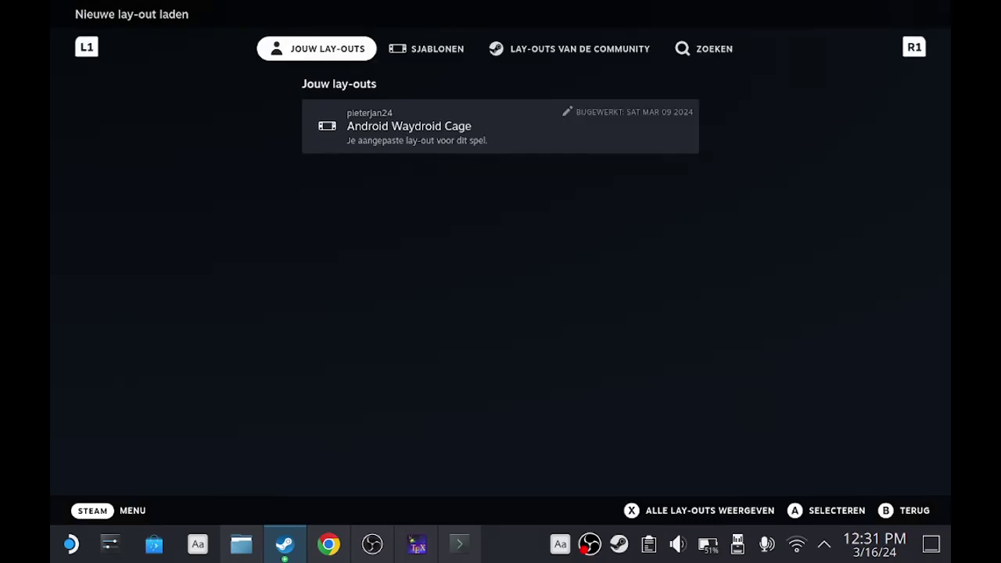
{"action": "key", "text": "x"}
{"action": "key", "text": "x"}
{"action": "key", "text": "x"}
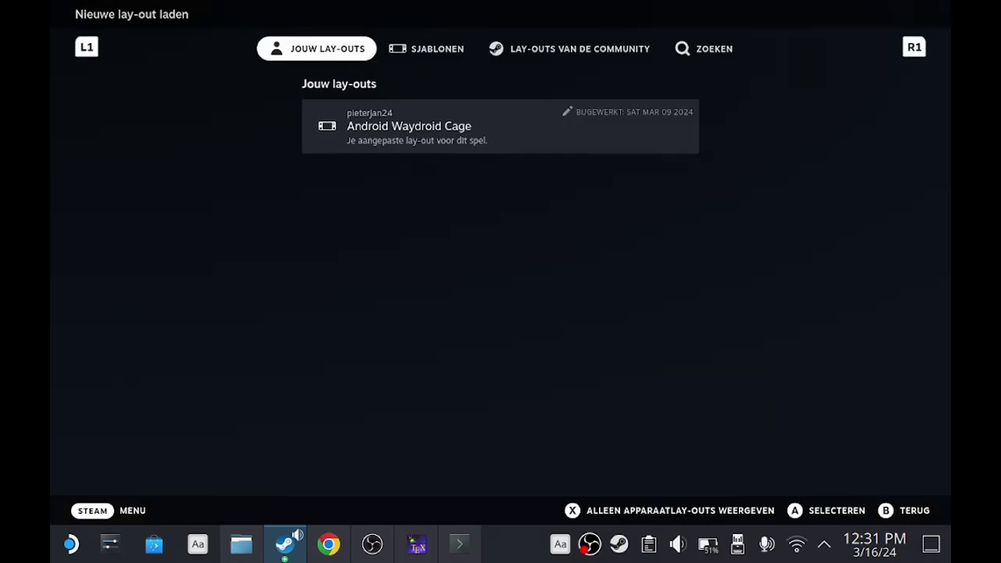
Apply the community controller layout "Android Waydroid Cage" and return to the game's library page.
{"action": "key", "text": "Page_Down"}
{"action": "key", "text": "Page_Down"}
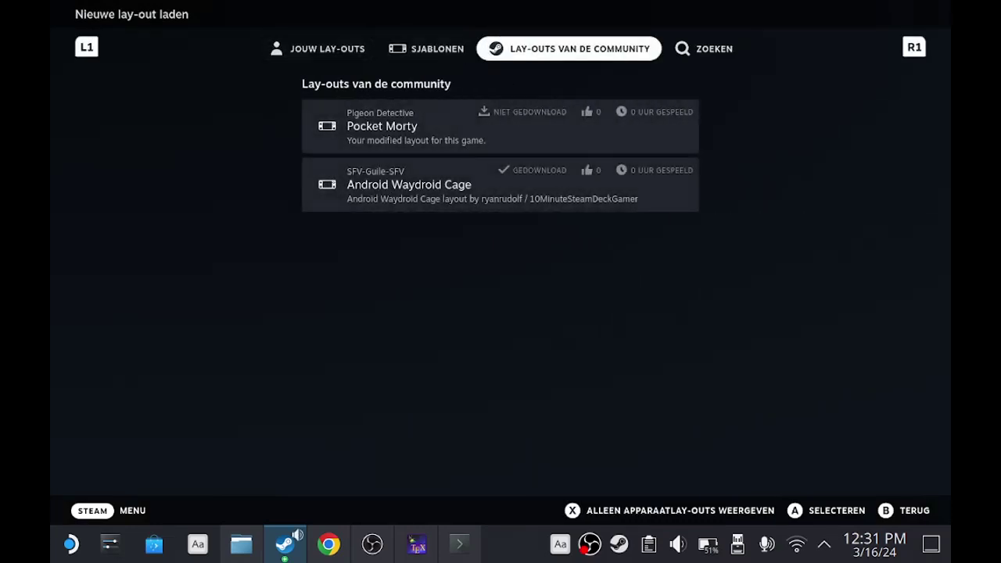
{"action": "key", "text": "Down"}
{"action": "key", "text": "Down"}
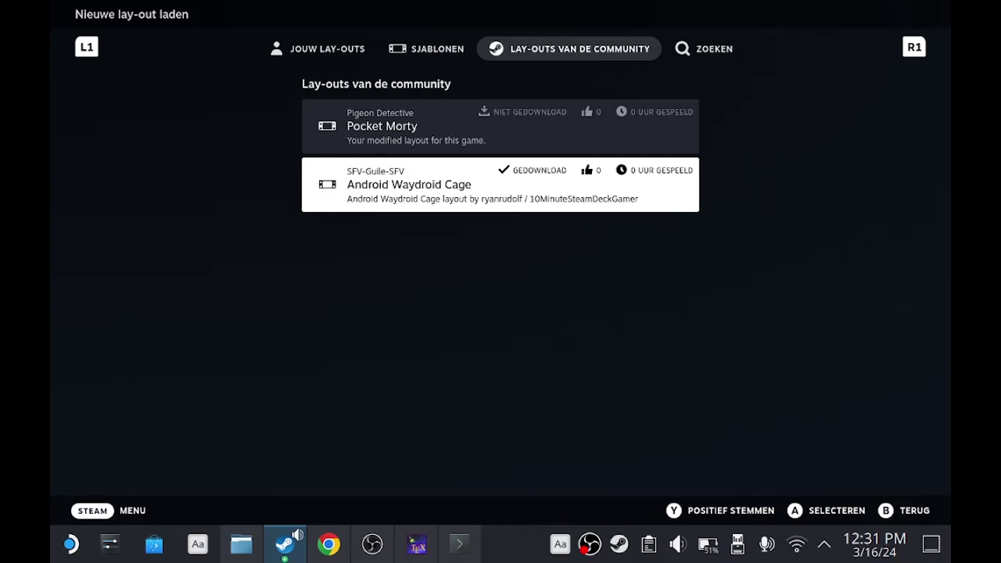
{"action": "key", "text": "Return"}
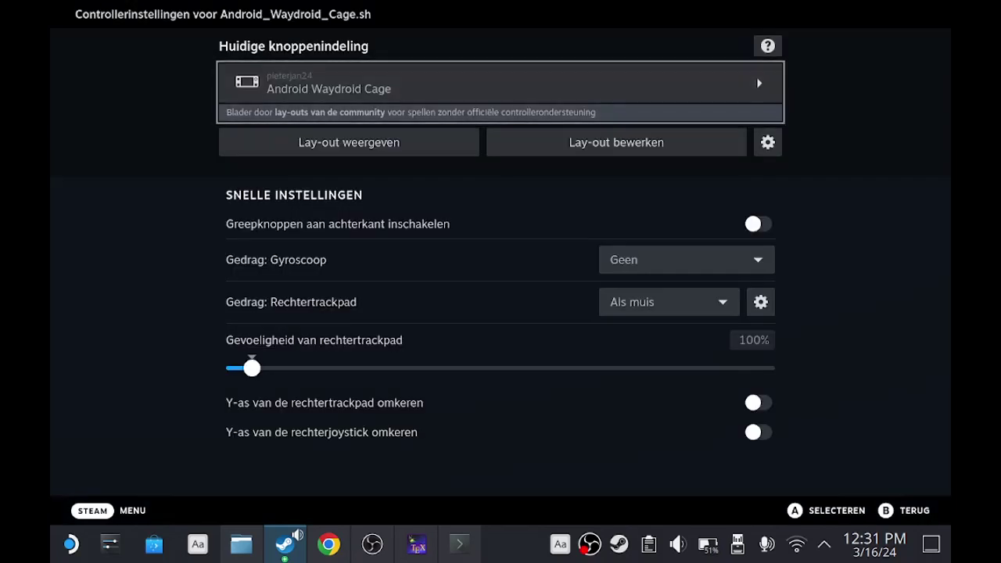
{"action": "key", "text": "Escape"}
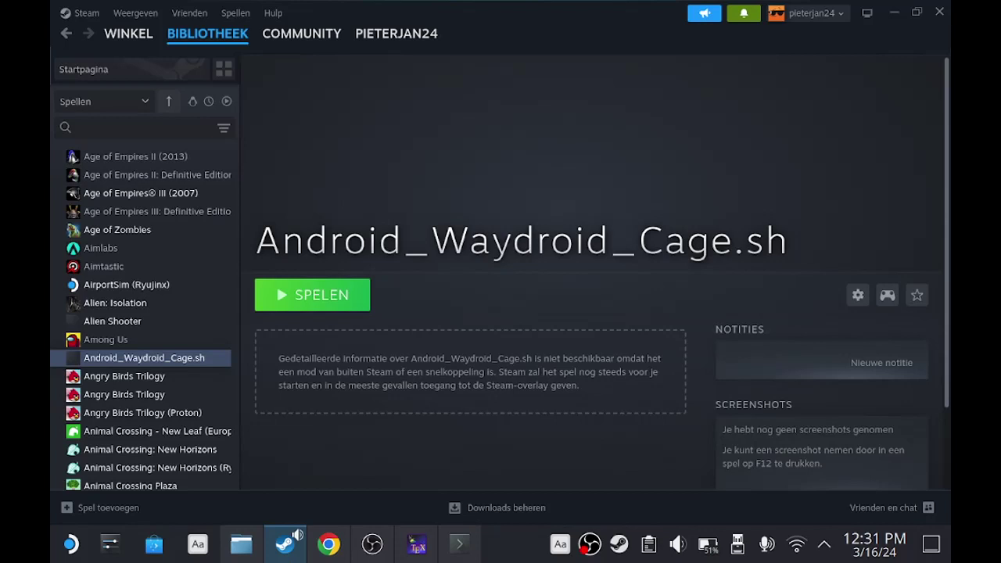
Launch Android_Waydroid_Cage.sh from Steam and reposition the Waydroid window on the desktop.
{"action": "left_click", "coordinate": [341, 294]}
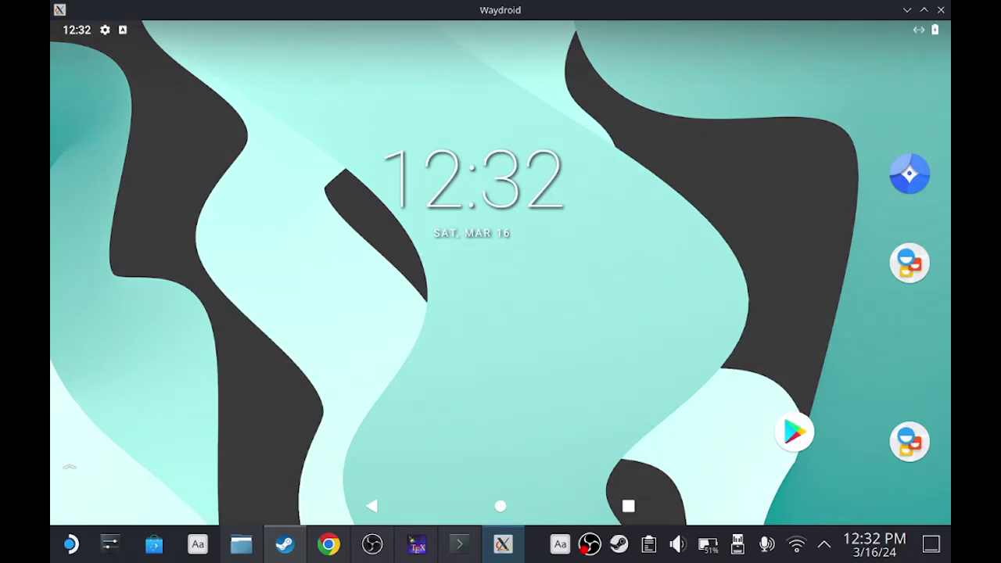
{"action": "left_click_drag", "start_coordinate": [693, 11], "coordinate": [648, 440]}
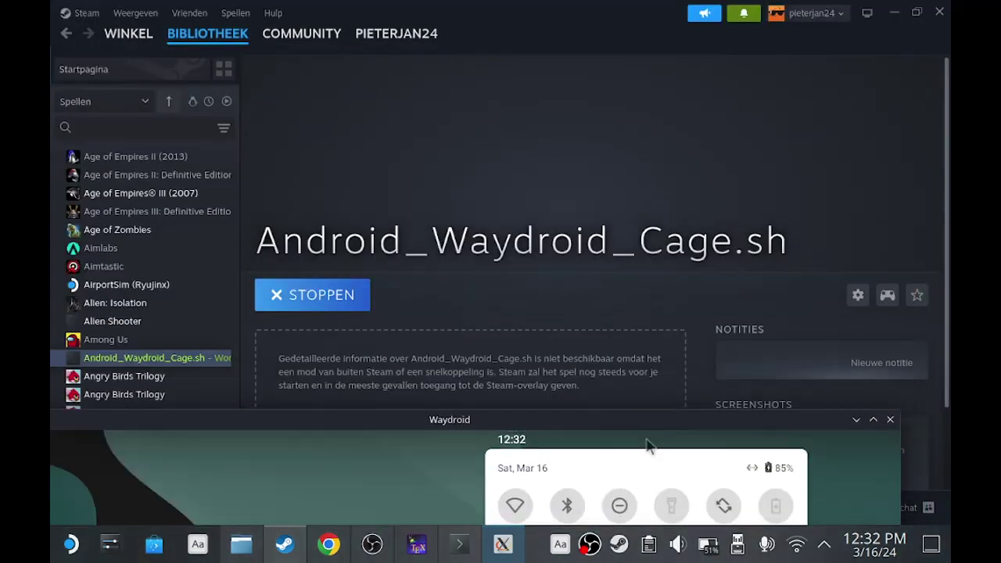
{"action": "left_click_drag", "start_coordinate": [546, 420], "coordinate": [617, 18]}
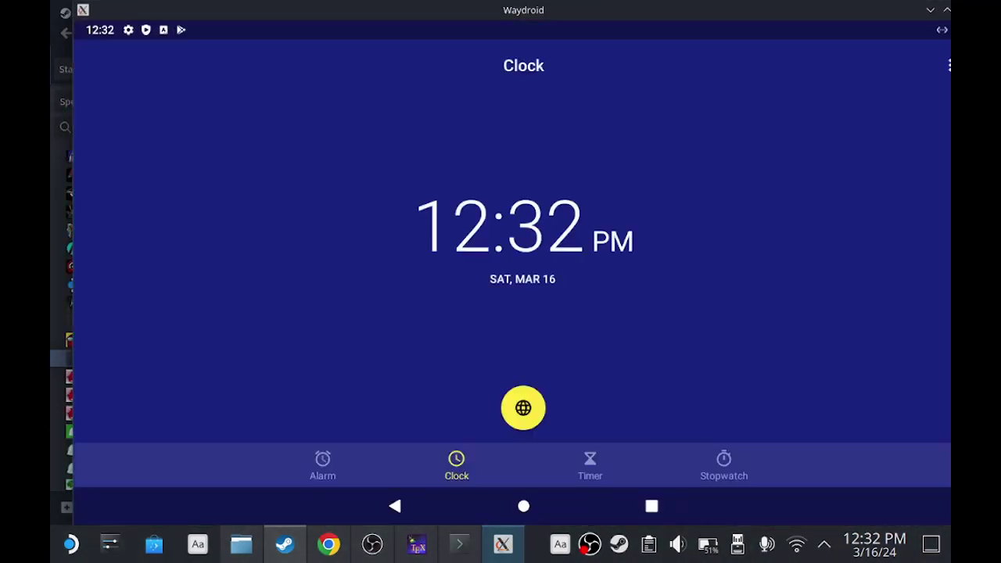
Leave the Clock app, view the list of installed Android apps, and return to the home screen.
{"action": "left_click", "coordinate": [395, 506]}
{"action": "left_click_drag", "start_coordinate": [545, 487], "coordinate": [547, 344]}
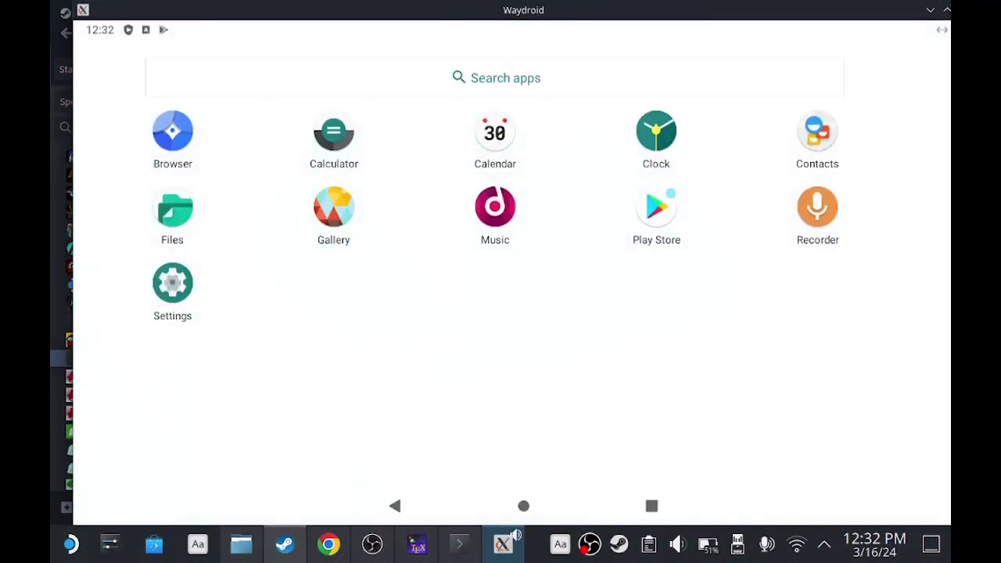
{"action": "left_click_drag", "start_coordinate": [547, 219], "coordinate": [550, 391]}
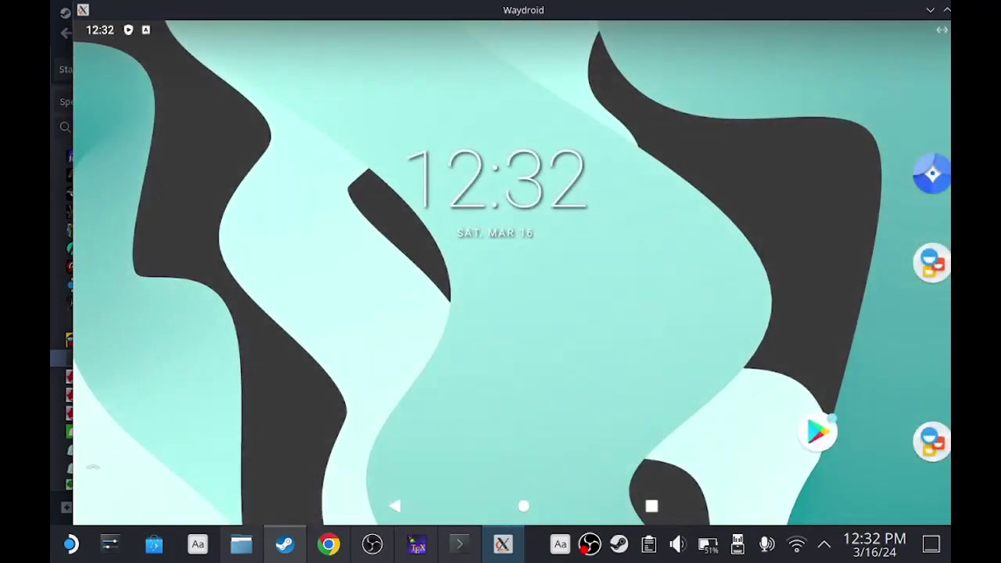
Open the physical keyboard settings from the Android notification and go to the keyboard layout setup for wayland_keyboard.
{"action": "left_click_drag", "start_coordinate": [607, 25], "coordinate": [608, 219]}
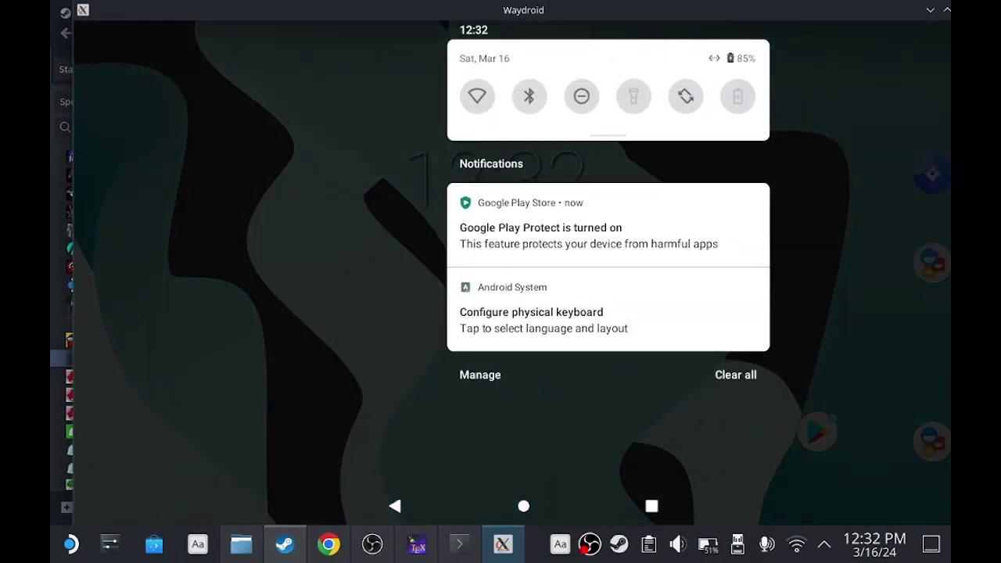
{"action": "left_click", "coordinate": [604, 384]}
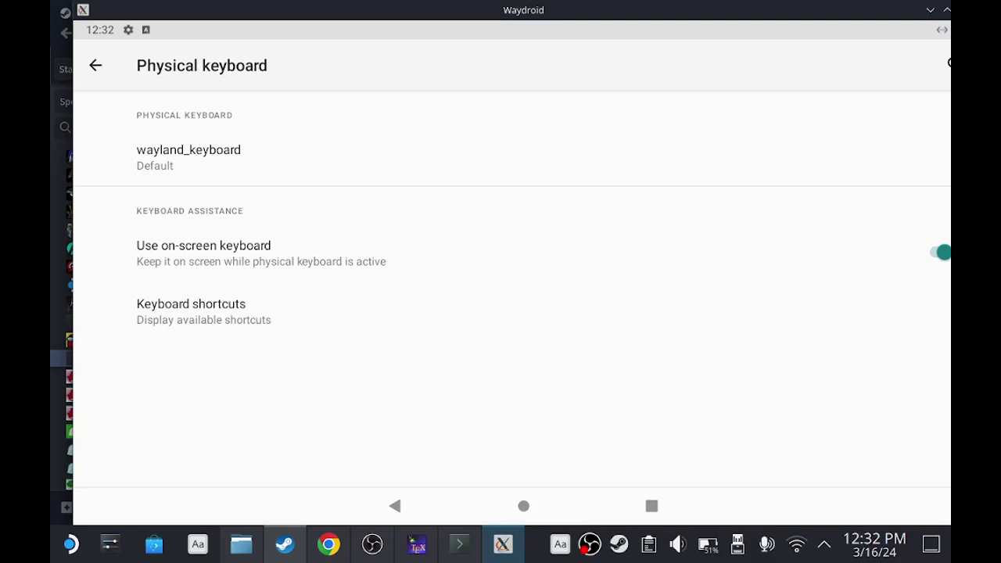
{"action": "left_click", "coordinate": [644, 150]}
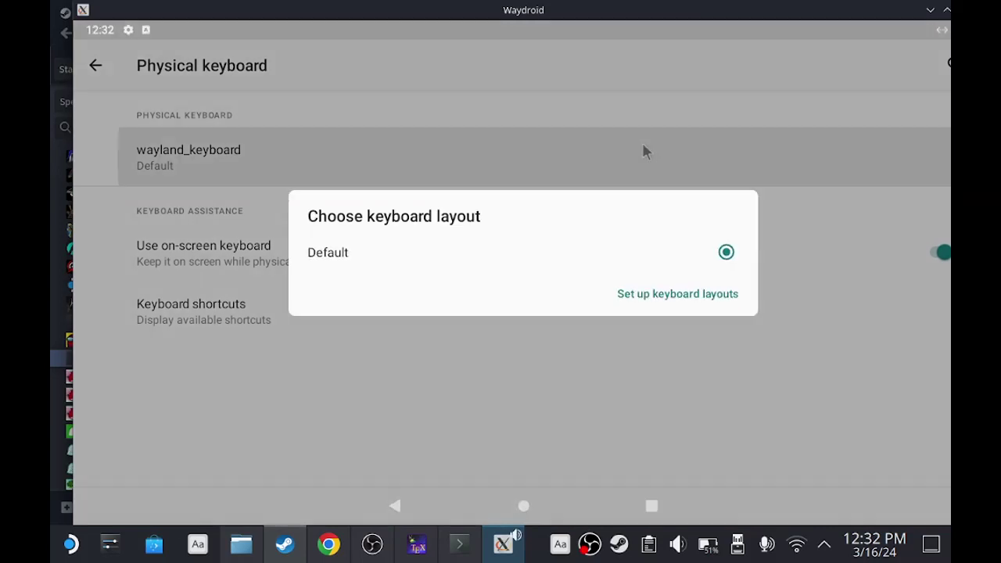
{"action": "left_click", "coordinate": [697, 305]}
Enable the Belgian keyboard layout for wayland_keyboard and return to the Android home screen.
{"action": "left_click_drag", "start_coordinate": [720, 15], "coordinate": [682, 16]}
{"action": "scroll", "coordinate": [558, 427], "scroll_direction": "down", "scroll_amount": 1}
{"action": "scroll", "coordinate": [560, 432], "scroll_direction": "up", "scroll_amount": 1}
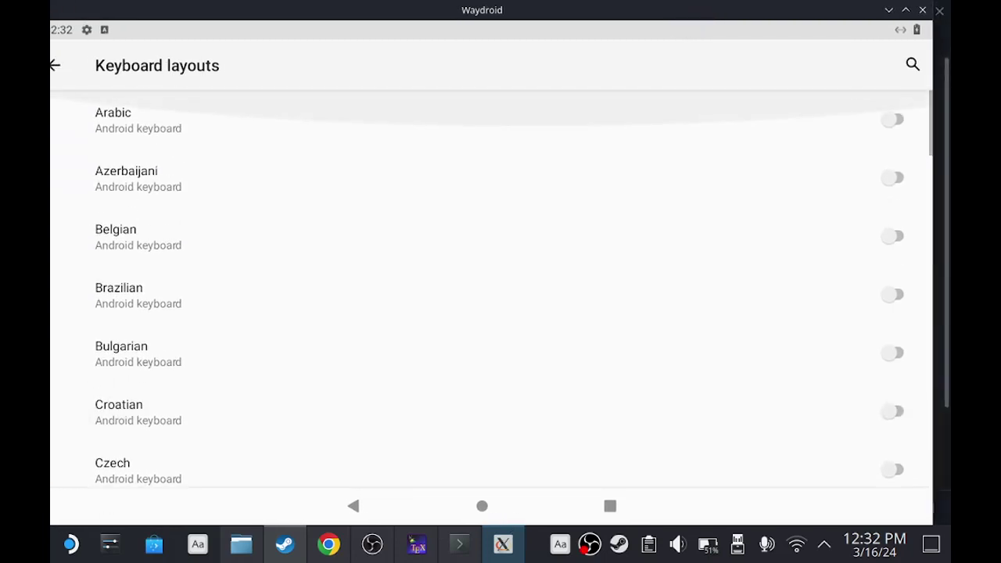
{"action": "left_click", "coordinate": [897, 237]}
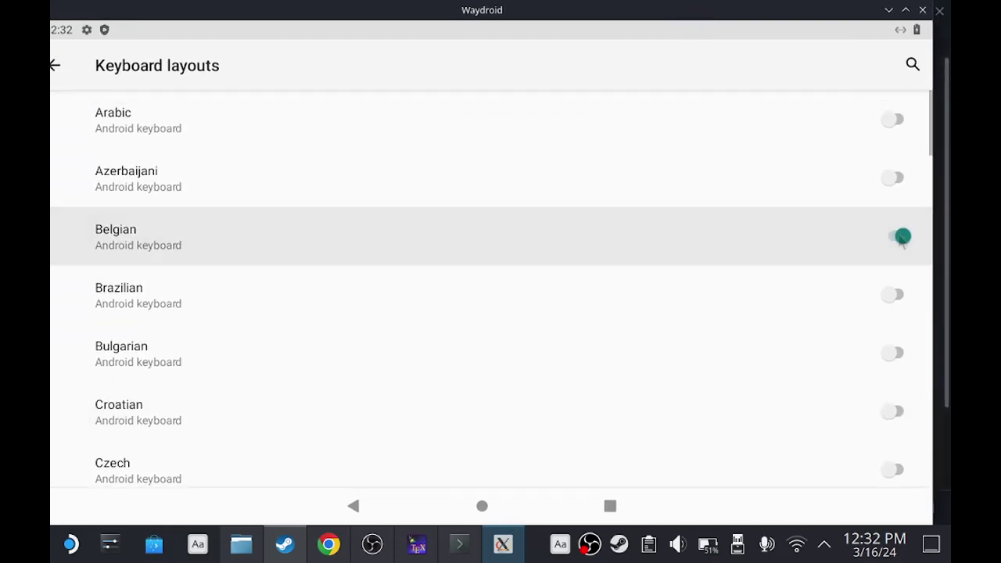
{"action": "left_click", "coordinate": [55, 65]}
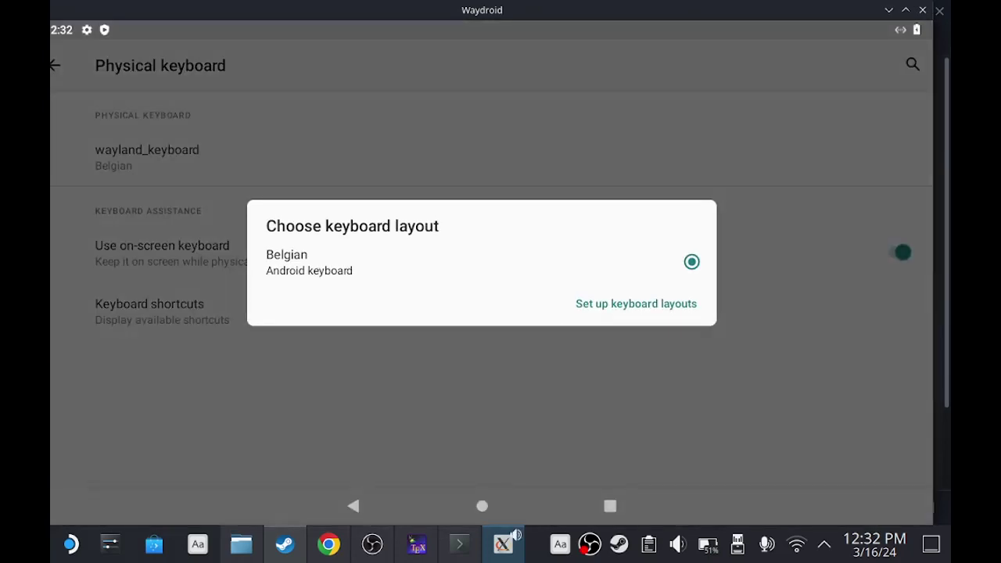
{"action": "left_click", "coordinate": [482, 506]}
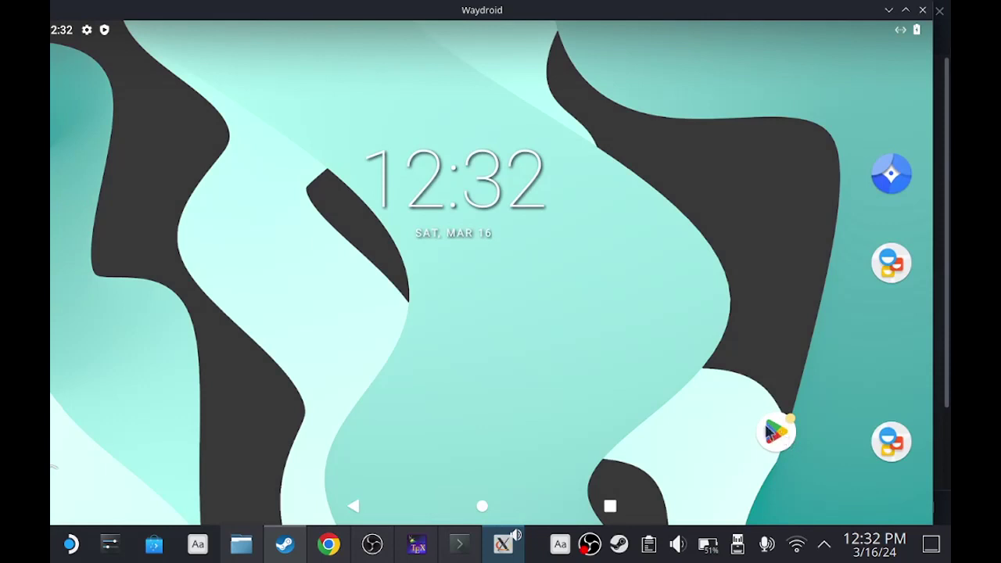
Open the Play Store, shift the Waydroid window down, and expand the Android notifications.
{"action": "left_click", "coordinate": [784, 437]}
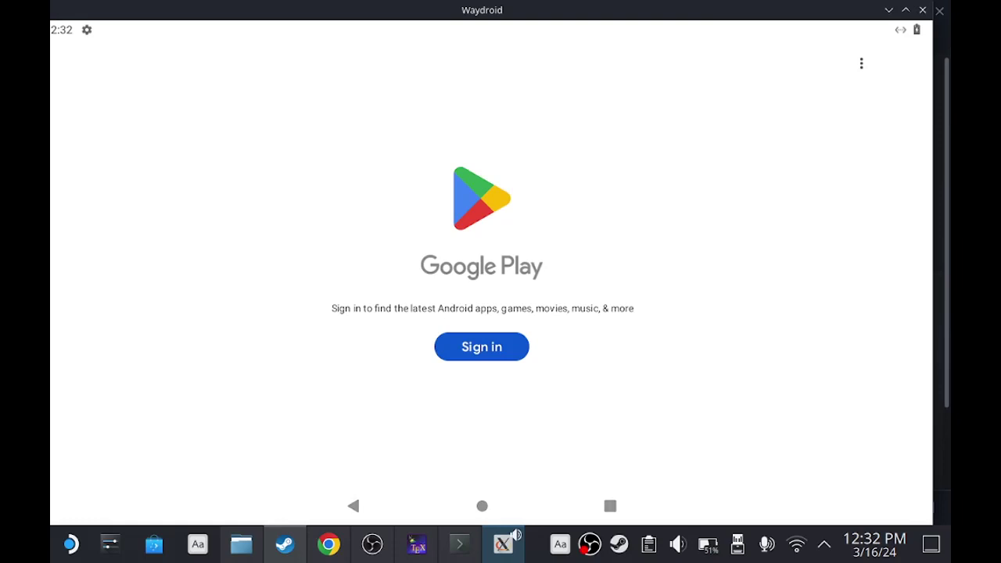
{"action": "left_click_drag", "start_coordinate": [686, 10], "coordinate": [705, 31]}
{"action": "left_click_drag", "start_coordinate": [621, 47], "coordinate": [619, 235]}
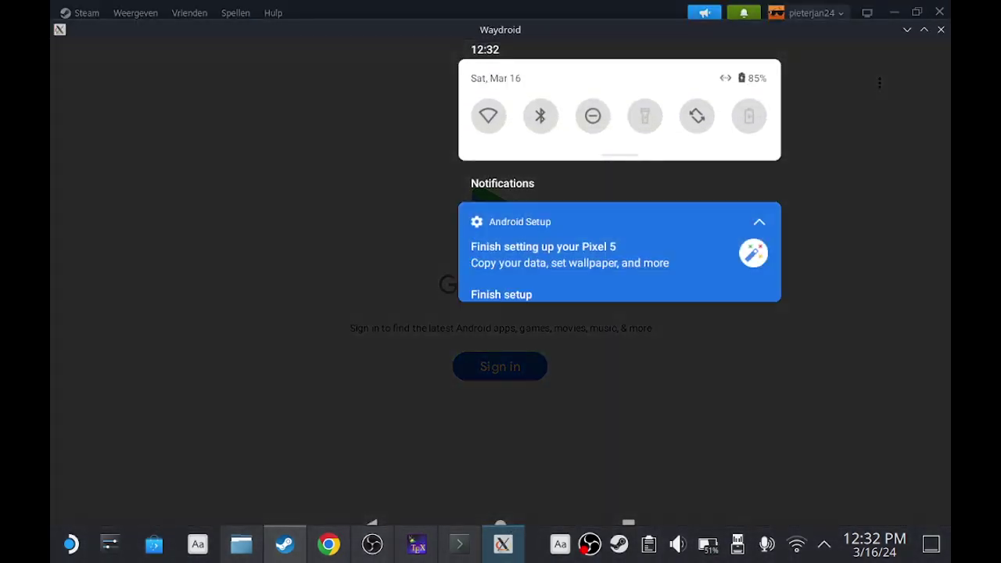
{"action": "left_click", "coordinate": [528, 377]}
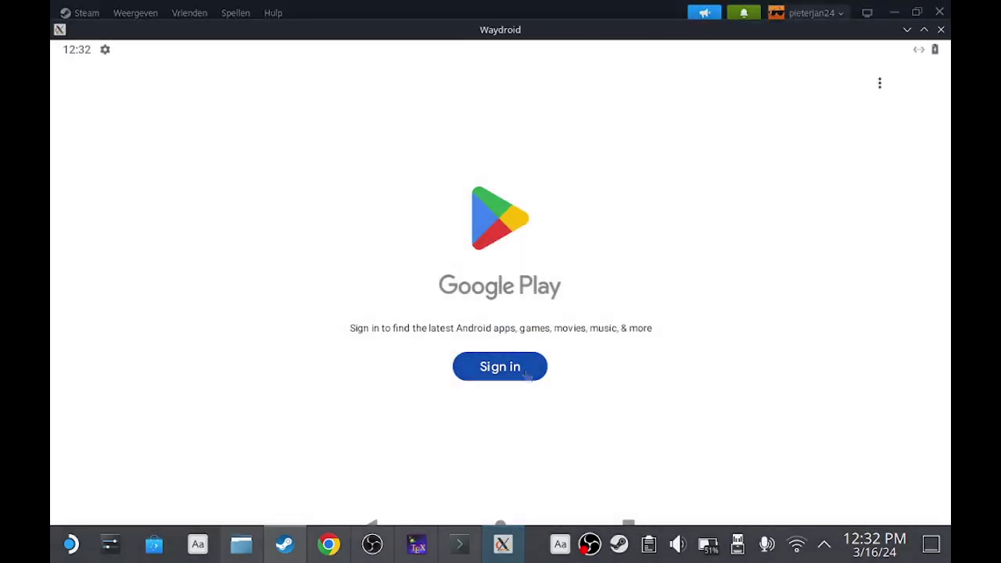
{"action": "left_click", "coordinate": [529, 377]}
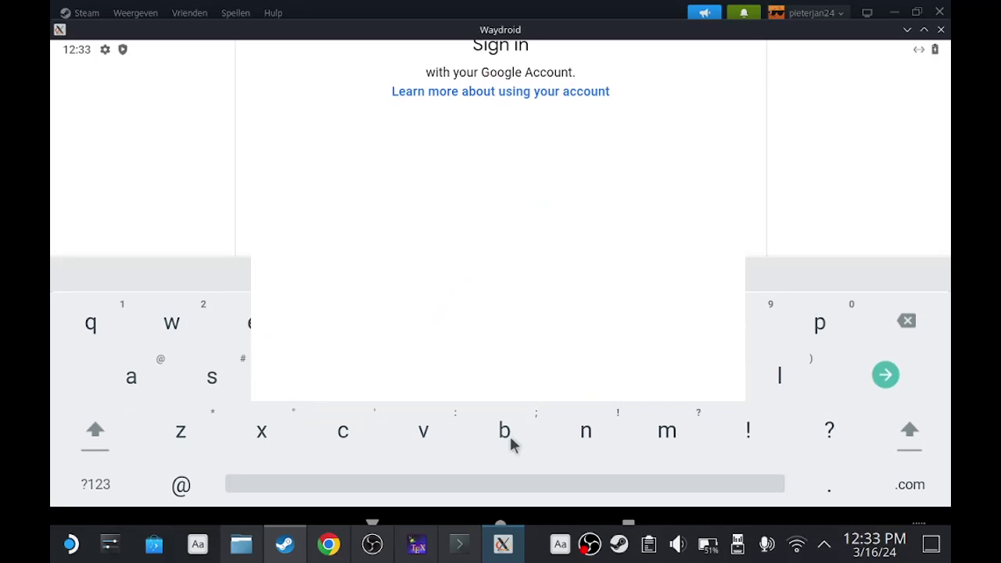
{"action": "left_click", "coordinate": [252, 323]}
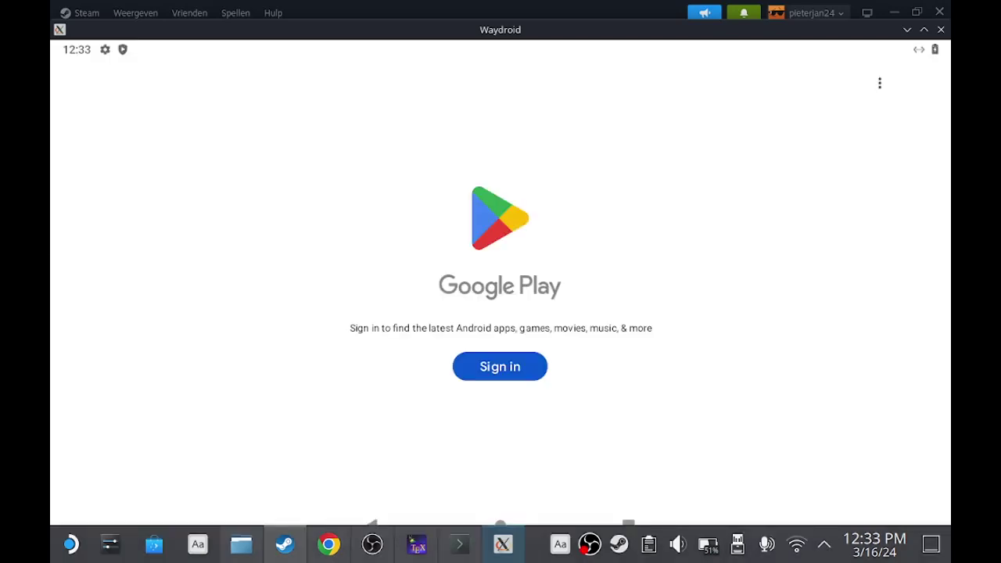
{"action": "left_click", "coordinate": [501, 522]}
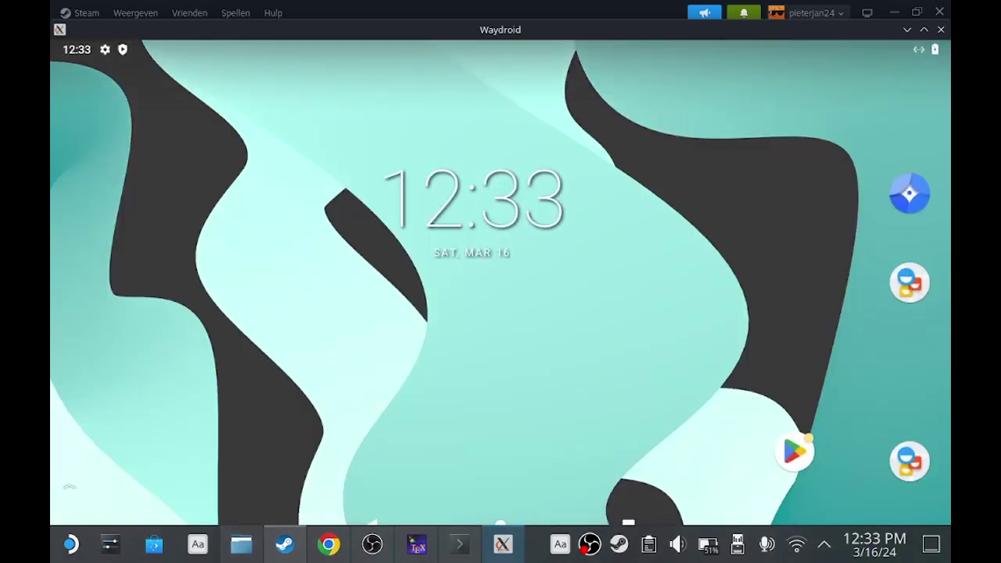
Open Waydroid Updater from Android's advanced system settings and check for system and vendor image updates.
{"action": "left_click_drag", "start_coordinate": [657, 508], "coordinate": [665, 298]}
{"action": "left_click", "coordinate": [162, 310]}
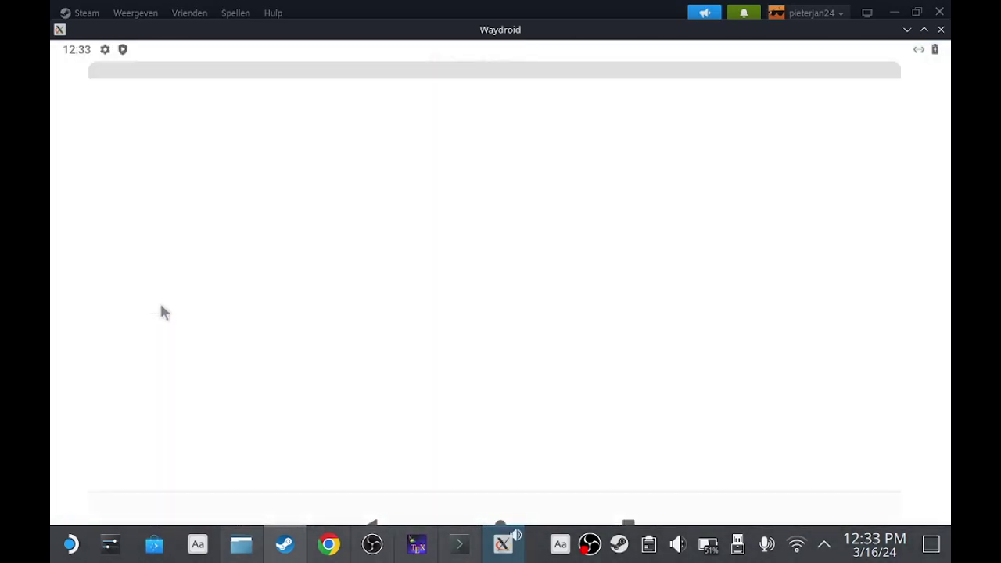
{"action": "scroll", "coordinate": [757, 438], "scroll_direction": "down", "scroll_amount": 1}
{"action": "scroll", "coordinate": [757, 438], "scroll_direction": "down", "scroll_amount": 10}
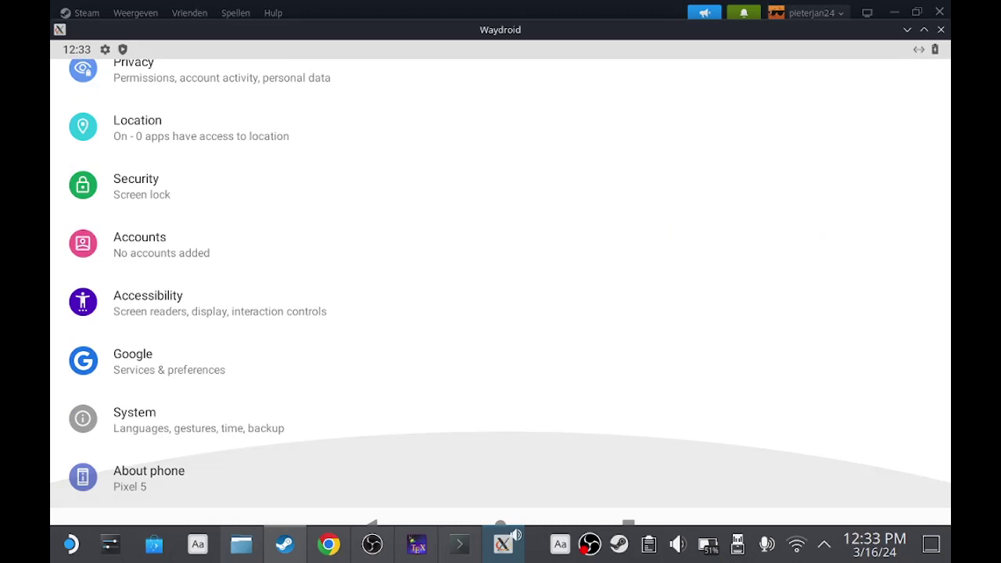
{"action": "left_click", "coordinate": [605, 421]}
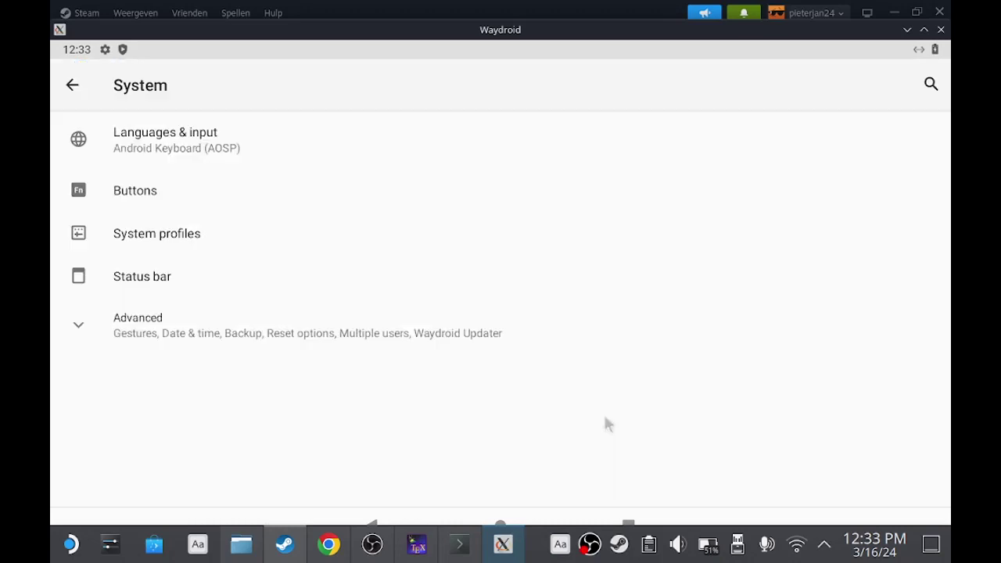
{"action": "left_click", "coordinate": [299, 323]}
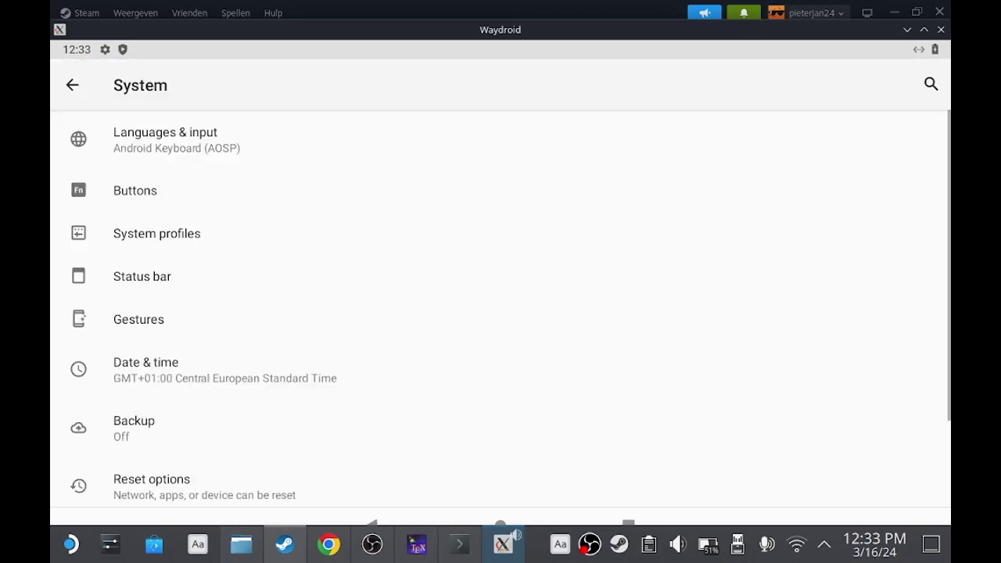
{"action": "scroll", "coordinate": [398, 443], "scroll_direction": "down", "scroll_amount": 3}
{"action": "left_click", "coordinate": [291, 480]}
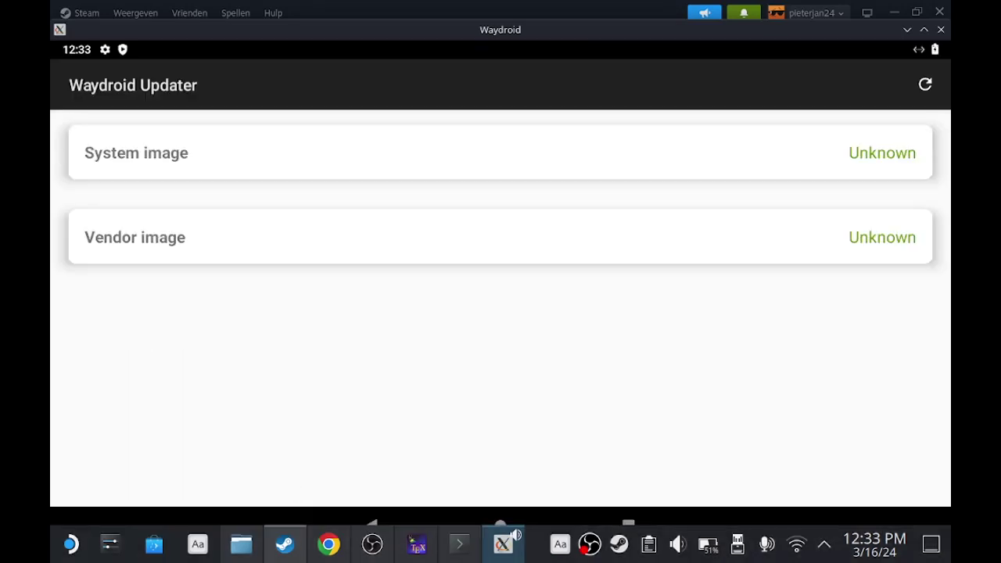
{"action": "left_click", "coordinate": [937, 81]}
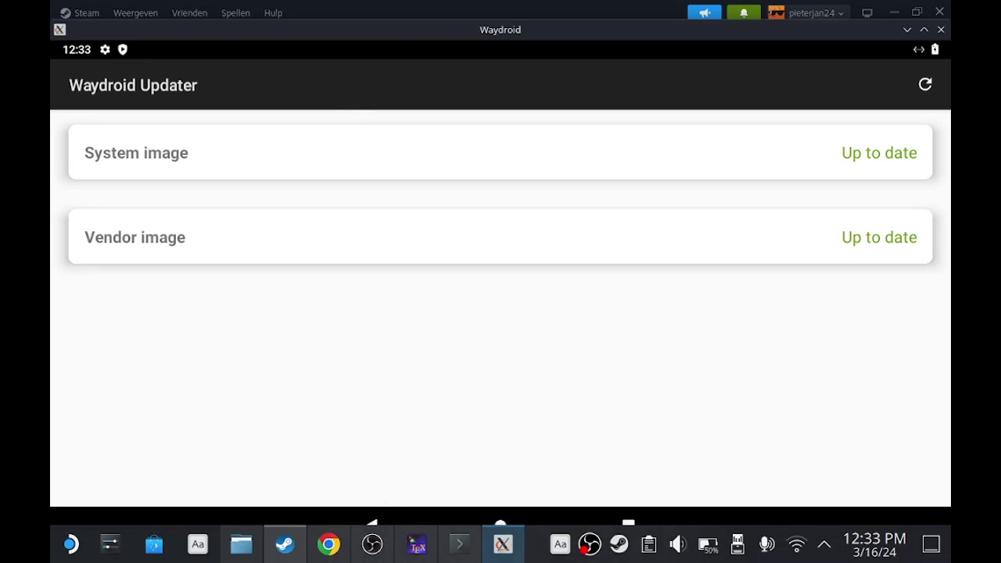
Move the Waydroid window up to expose its full navigation bar and leave Waydroid Updater.
{"action": "left_click", "coordinate": [386, 534]}
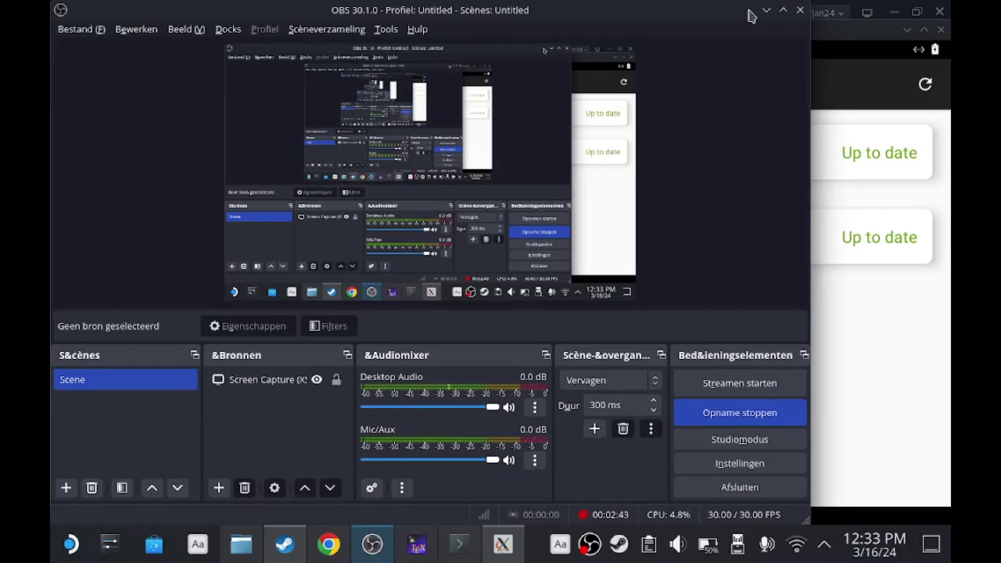
{"action": "left_click", "coordinate": [767, 9]}
{"action": "left_click_drag", "start_coordinate": [610, 37], "coordinate": [628, 17]}
{"action": "left_click", "coordinate": [392, 507]}
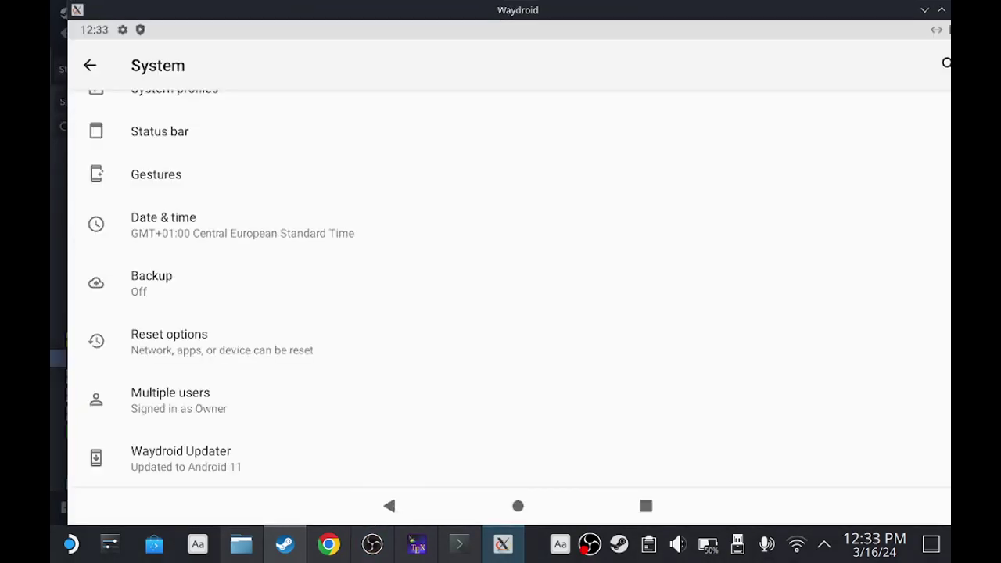
Go to the Languages list within Android's Languages & input settings.
{"action": "scroll", "coordinate": [461, 273], "scroll_direction": "up", "scroll_amount": 3}
{"action": "left_click", "coordinate": [389, 506]}
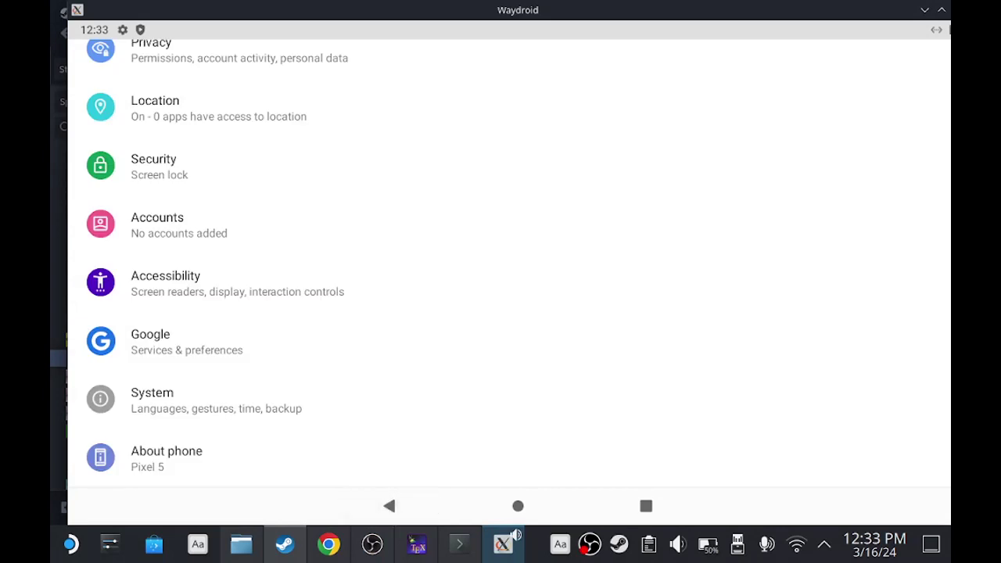
{"action": "left_click", "coordinate": [338, 411]}
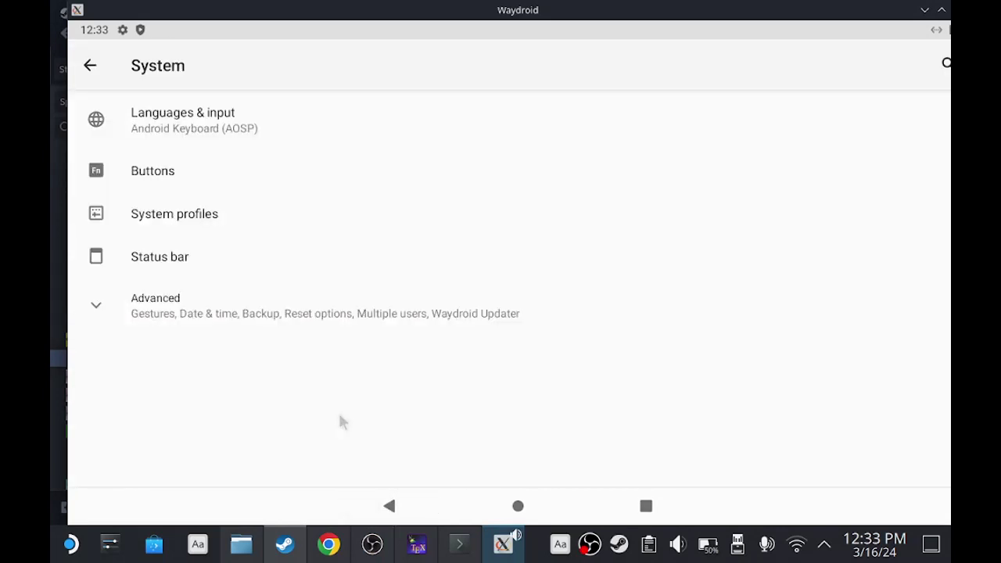
{"action": "left_click", "coordinate": [404, 138]}
{"action": "left_click", "coordinate": [393, 137]}
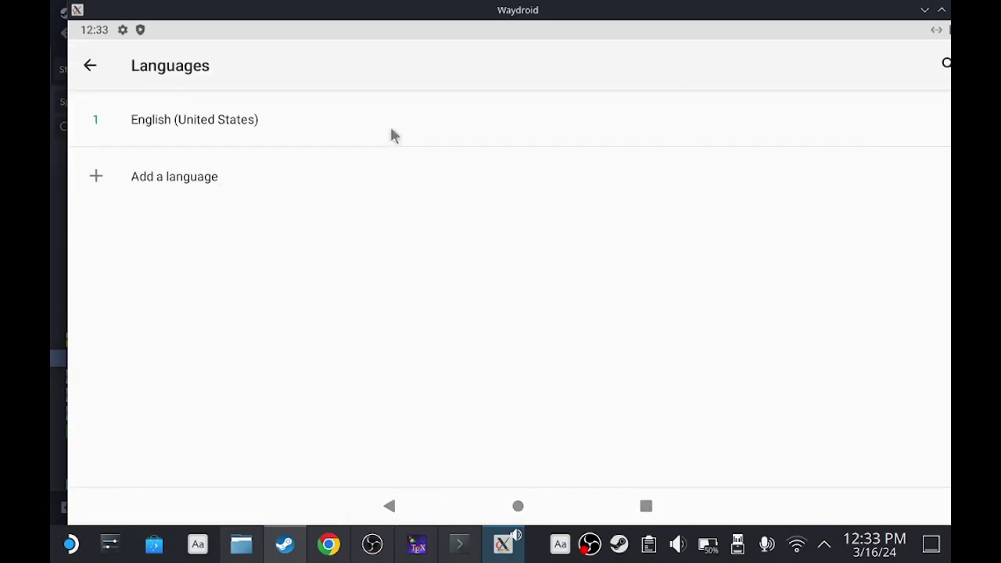
Add Nederlands with the België region as an additional Android language.
{"action": "left_click", "coordinate": [341, 187]}
{"action": "scroll", "coordinate": [365, 412], "scroll_direction": "down", "scroll_amount": 5}
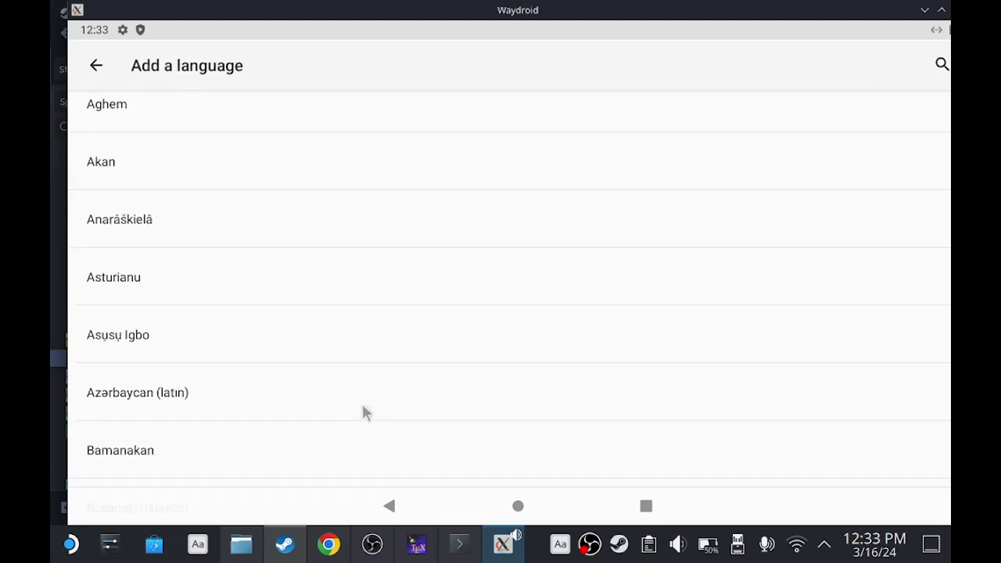
{"action": "scroll", "coordinate": [372, 413], "scroll_direction": "down", "scroll_amount": 8}
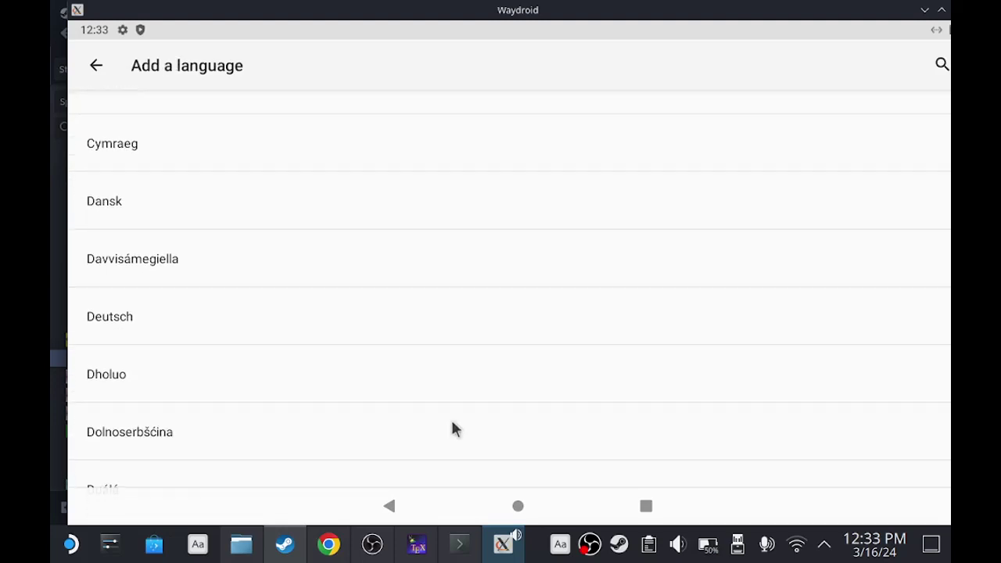
{"action": "scroll", "coordinate": [405, 436], "scroll_direction": "down", "scroll_amount": 10}
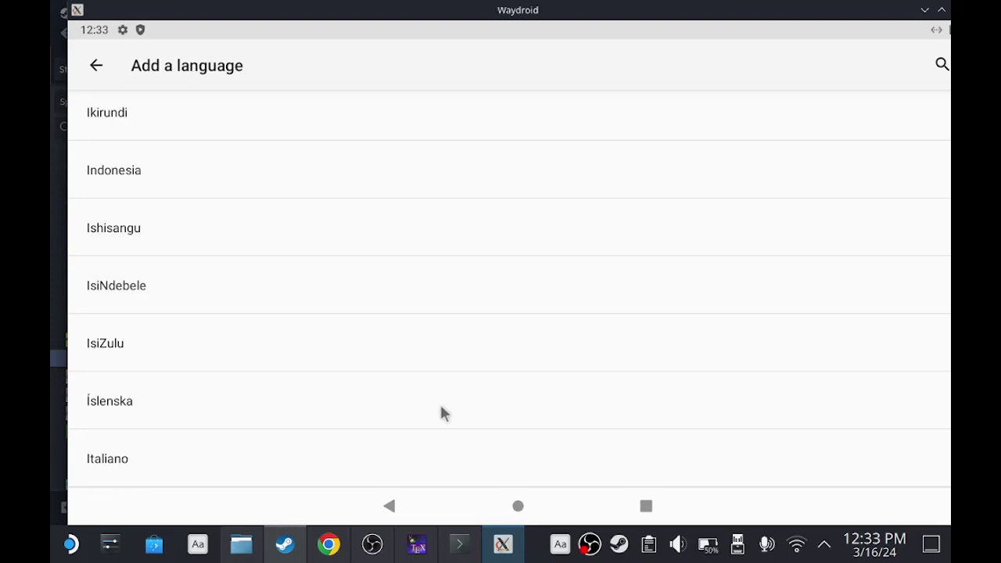
{"action": "scroll", "coordinate": [432, 415], "scroll_direction": "down", "scroll_amount": 10}
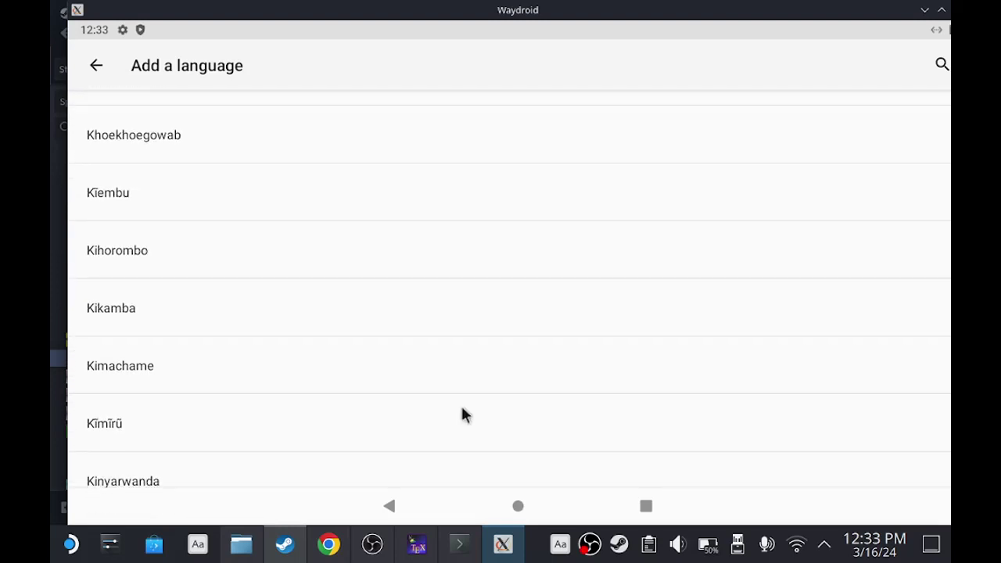
{"action": "scroll", "coordinate": [458, 443], "scroll_direction": "down", "scroll_amount": 10}
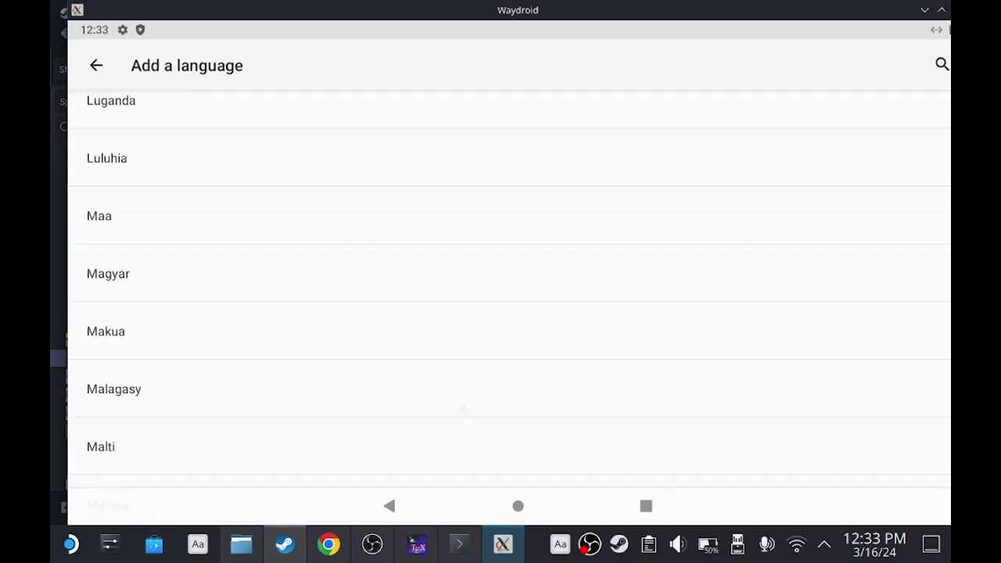
{"action": "left_click", "coordinate": [436, 313]}
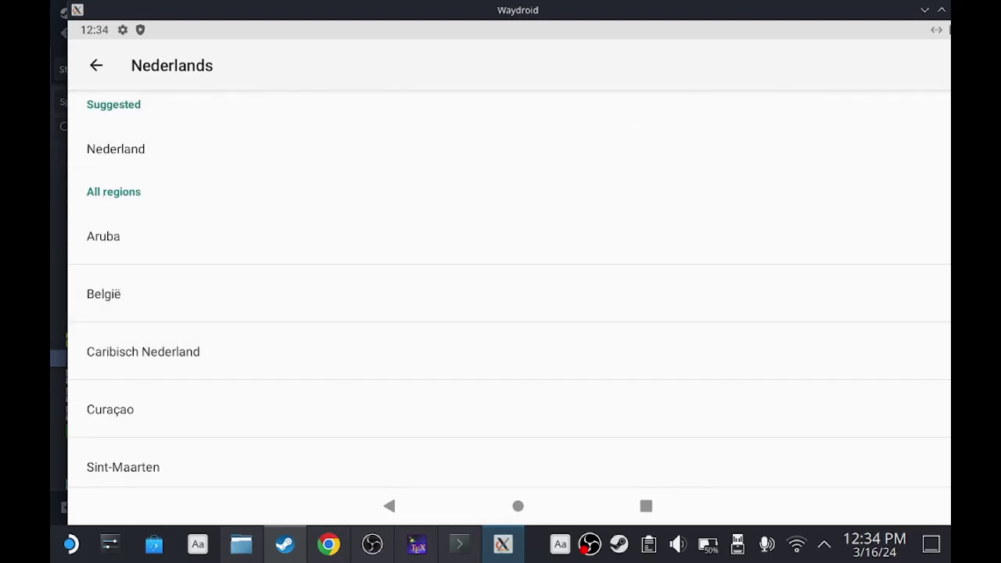
{"action": "left_click", "coordinate": [266, 293]}
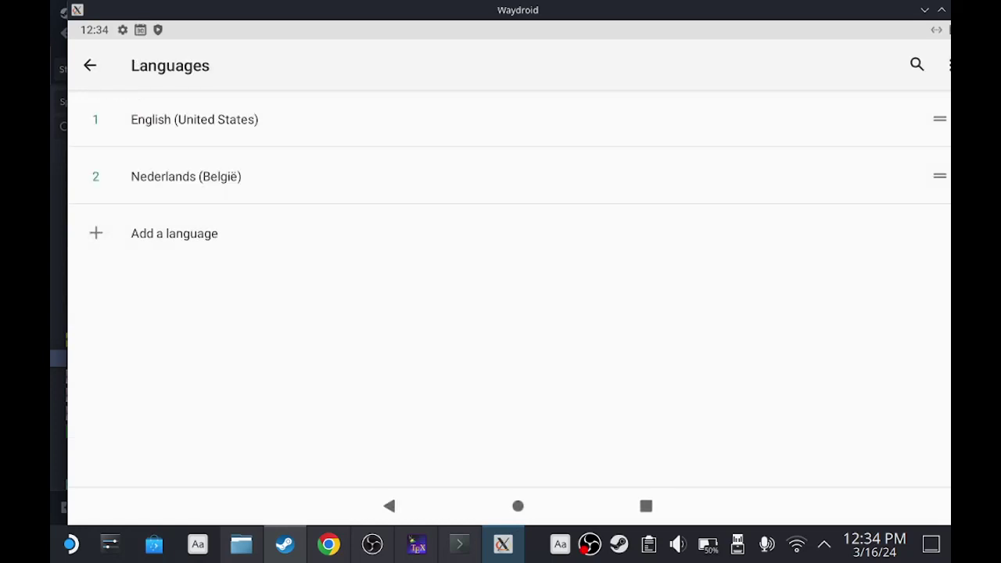
Move Nederlands (België) above English (United States) in the language order and return to the main settings list.
{"action": "left_click_drag", "start_coordinate": [939, 176], "coordinate": [940, 123]}
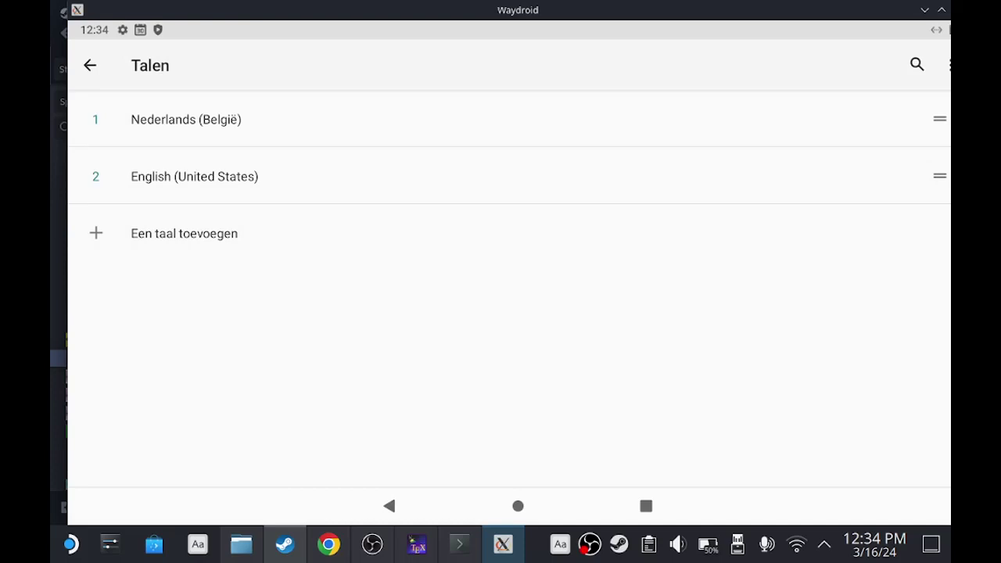
{"action": "left_click", "coordinate": [87, 62]}
{"action": "left_click", "coordinate": [87, 62]}
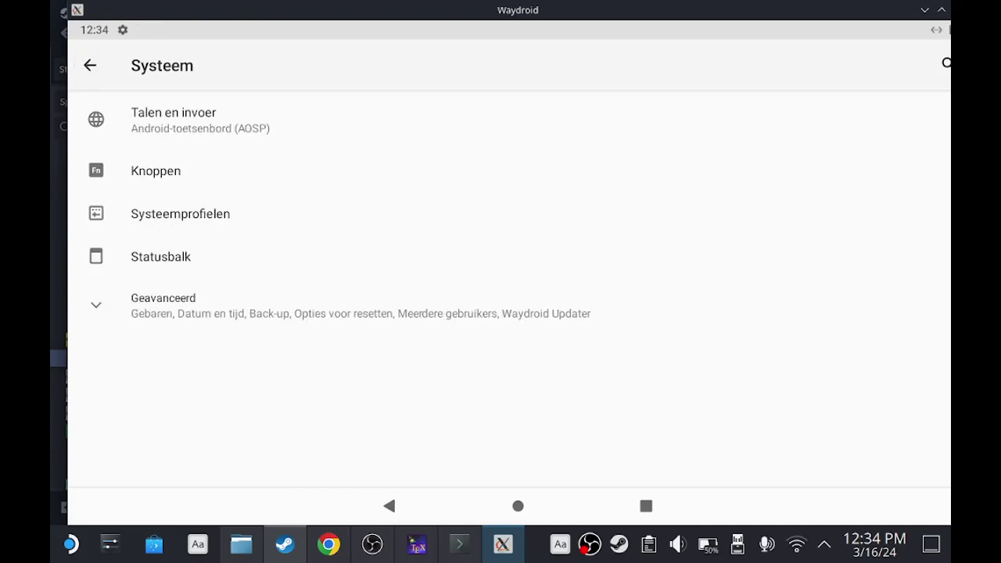
{"action": "left_click", "coordinate": [90, 65]}
Set the media volume to maximum in Android's sound settings (Geluid) and return to the main settings list.
{"action": "scroll", "coordinate": [807, 248], "scroll_direction": "down", "scroll_amount": 2}
{"action": "scroll", "coordinate": [807, 249], "scroll_direction": "up", "scroll_amount": 1}
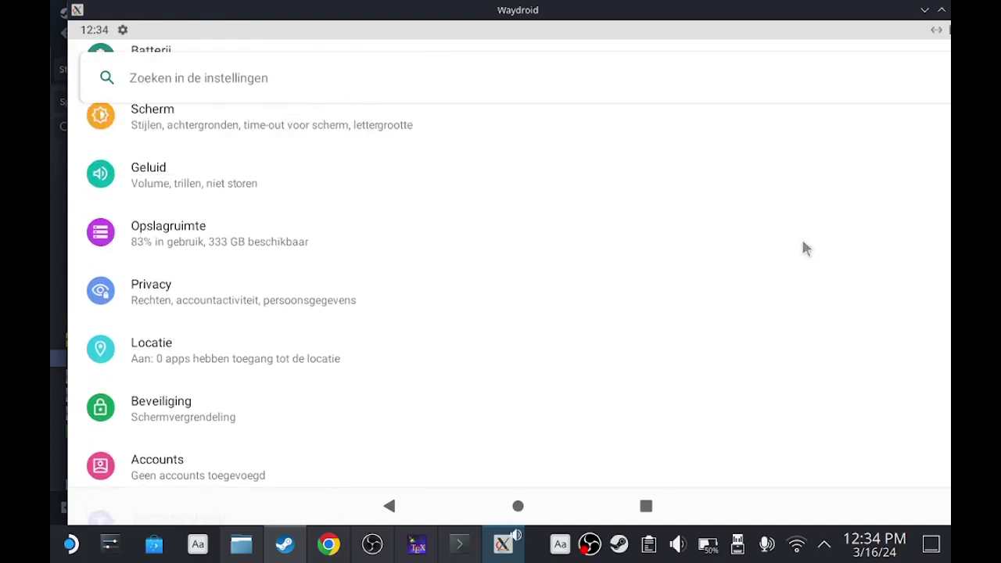
{"action": "scroll", "coordinate": [806, 249], "scroll_direction": "up", "scroll_amount": 3}
{"action": "left_click", "coordinate": [286, 293]}
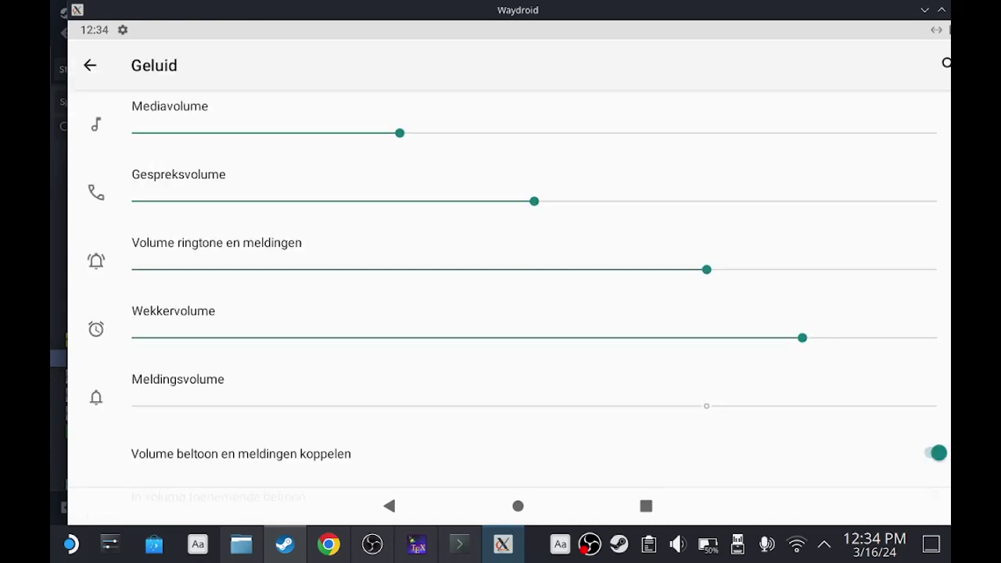
{"action": "left_click_drag", "start_coordinate": [400, 133], "coordinate": [936, 133]}
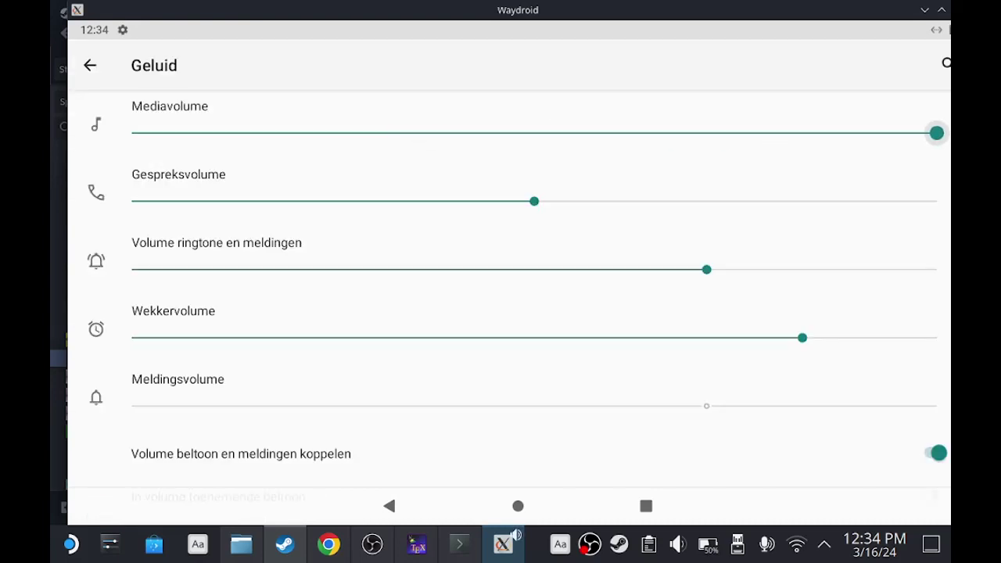
{"action": "left_click", "coordinate": [91, 65]}
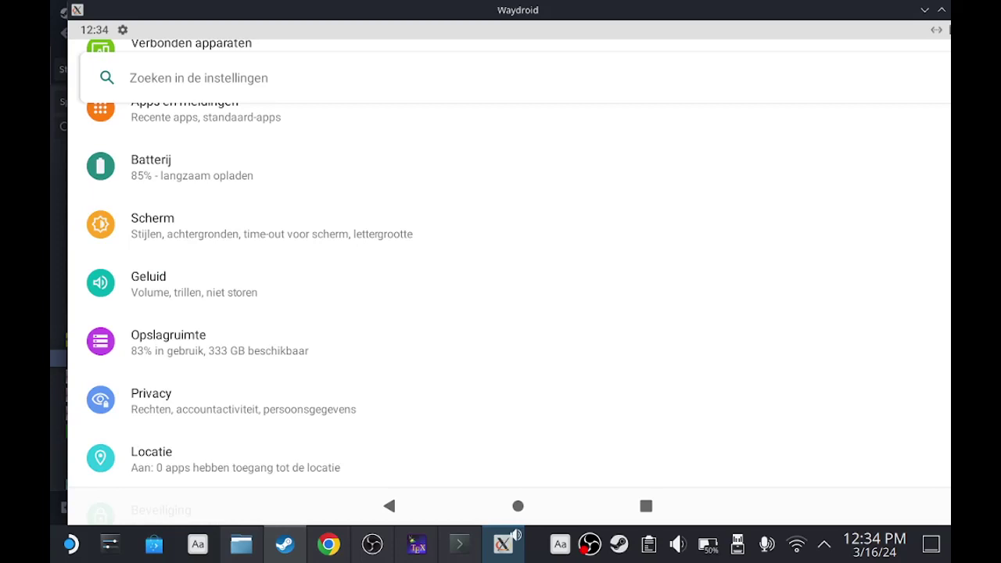
Open the Play Store from the home screen, sign in with a Google account, and accept the Google services page.
{"action": "left_click", "coordinate": [518, 506]}
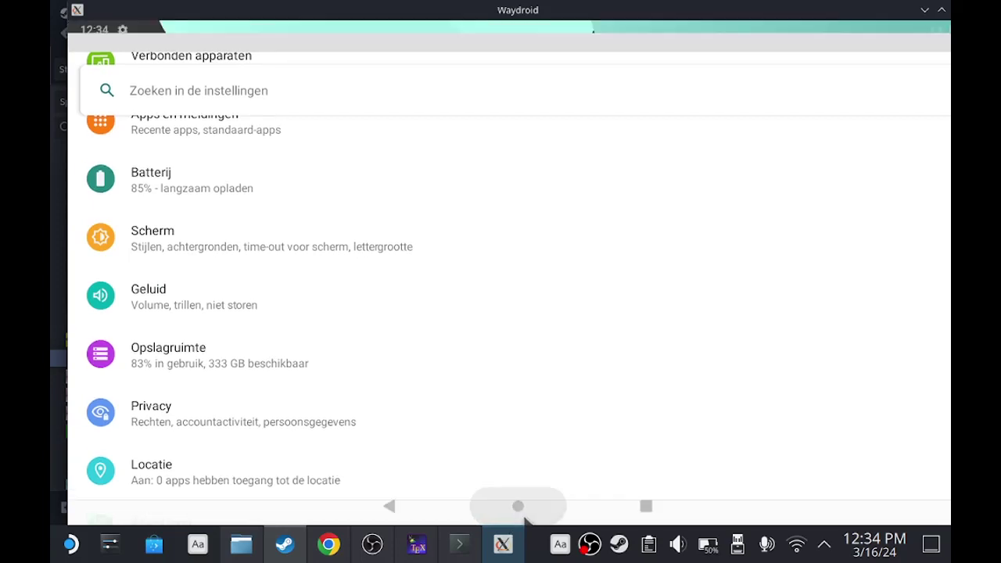
{"action": "left_click", "coordinate": [814, 433]}
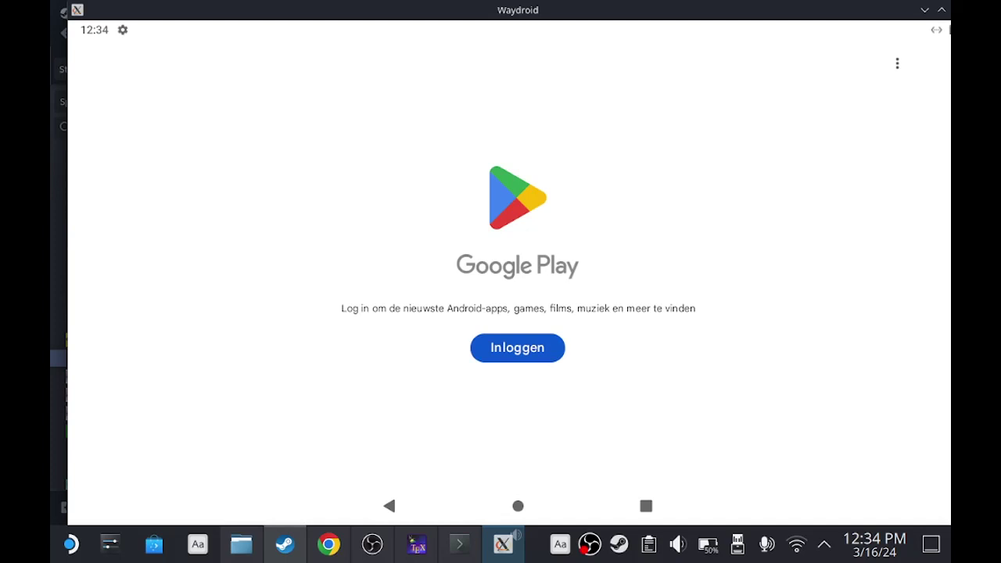
{"action": "left_click", "coordinate": [532, 356]}
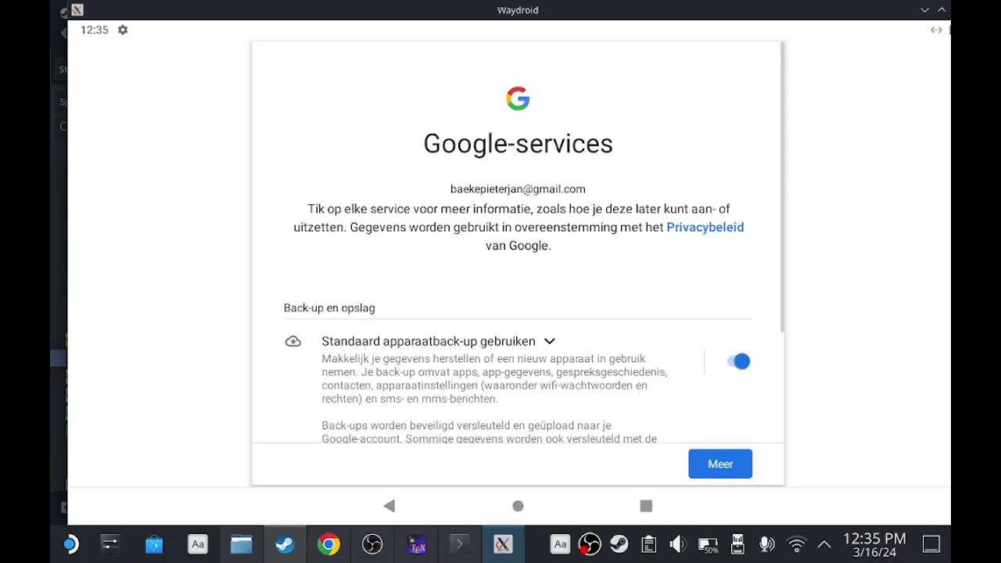
{"action": "left_click", "coordinate": [720, 464]}
{"action": "left_click", "coordinate": [716, 463]}
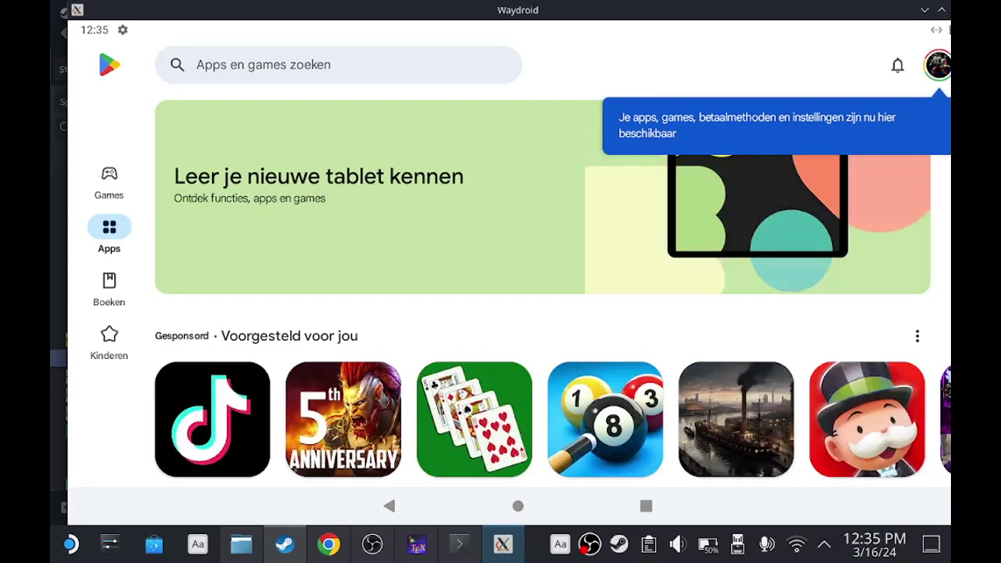
Browse the Play Store's app recommendations and dismiss the tip about the Kinderen section.
{"action": "scroll", "coordinate": [548, 298], "scroll_direction": "down", "scroll_amount": 5}
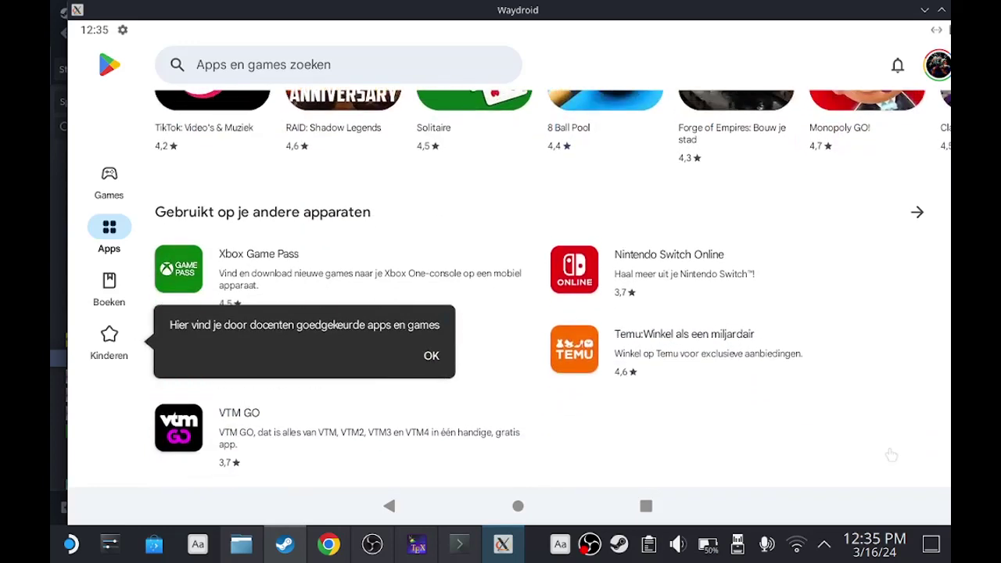
{"action": "scroll", "coordinate": [548, 290], "scroll_direction": "down", "scroll_amount": 2}
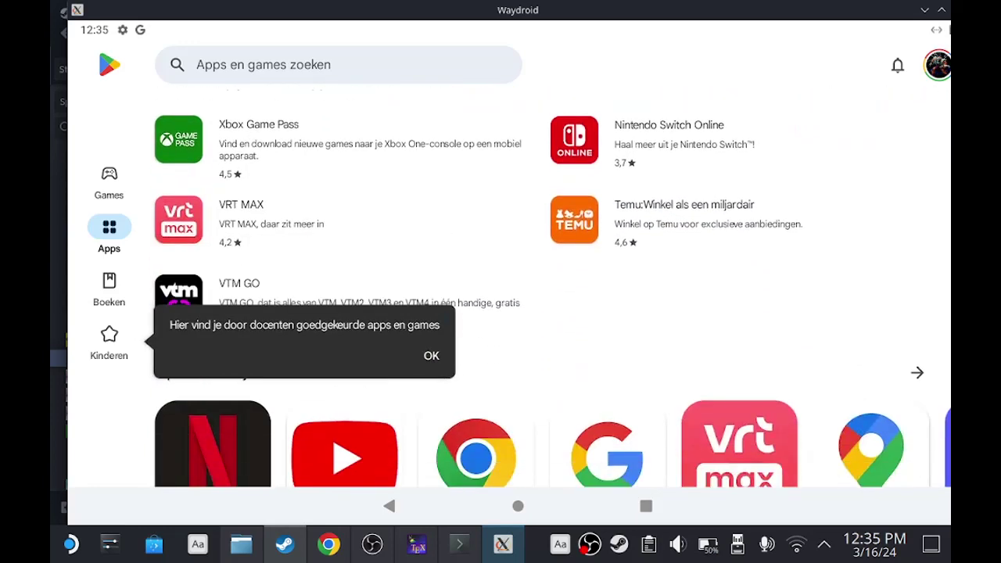
{"action": "left_click", "coordinate": [431, 356]}
{"action": "scroll", "coordinate": [550, 380], "scroll_direction": "down", "scroll_amount": 3}
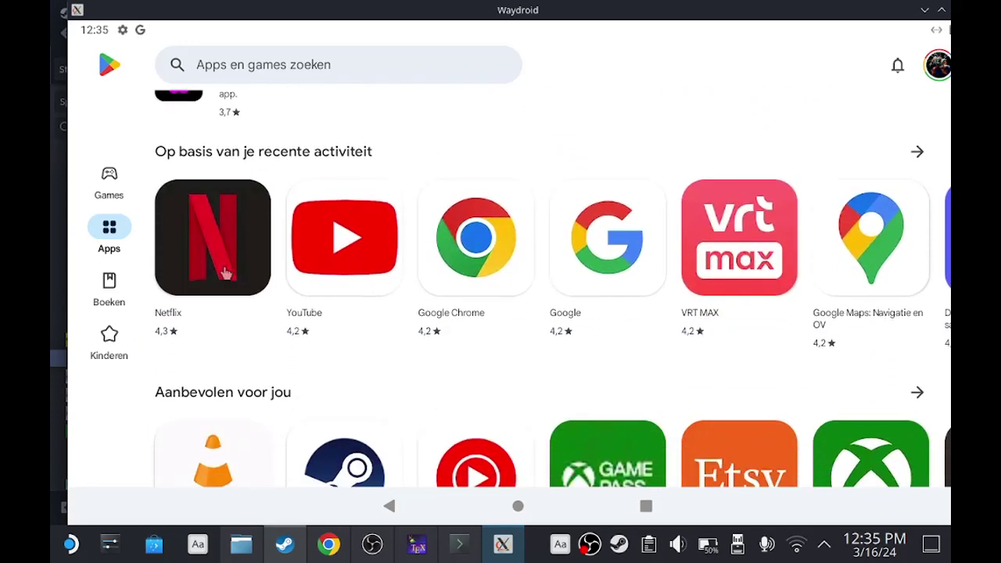
Install Netflix from the recent-activity recommendations and open the Amazon Prime Video page.
{"action": "left_click", "coordinate": [225, 272]}
{"action": "left_click", "coordinate": [150, 266]}
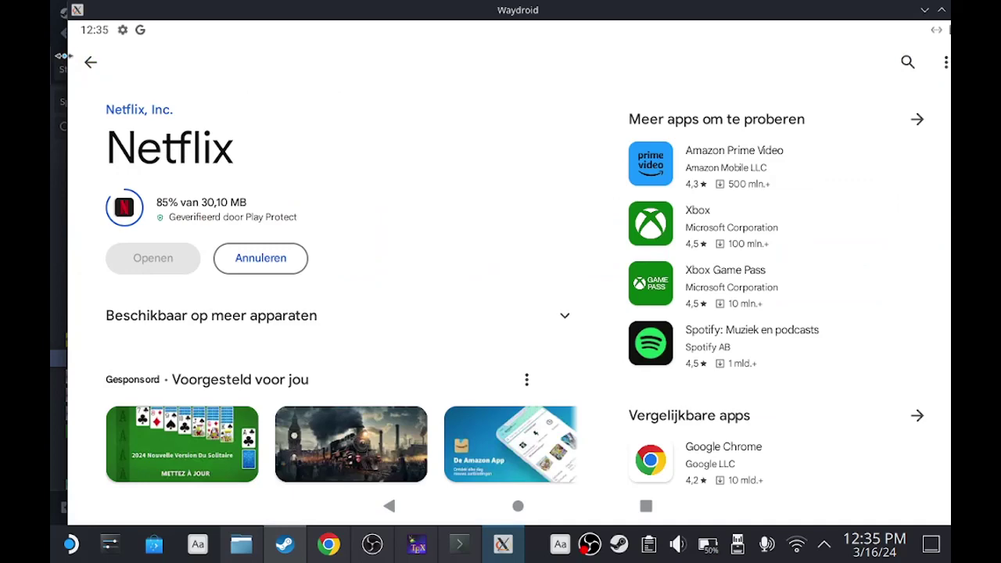
{"action": "left_click", "coordinate": [780, 166]}
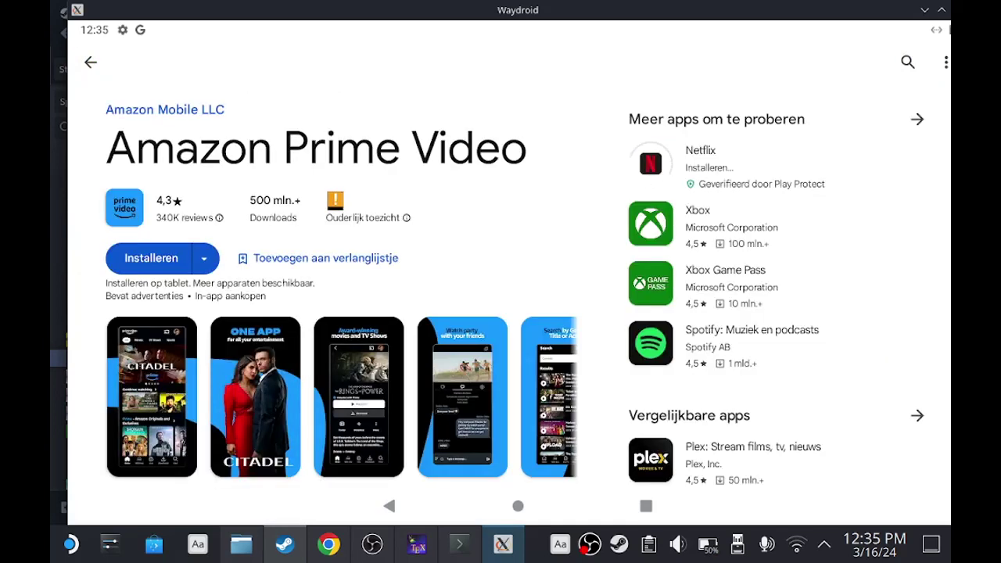
Look through the Amazon Prime Video preview images, install the app, and return to the Play Store's main page.
{"action": "scroll", "coordinate": [322, 398], "scroll_direction": "right", "scroll_amount": 4}
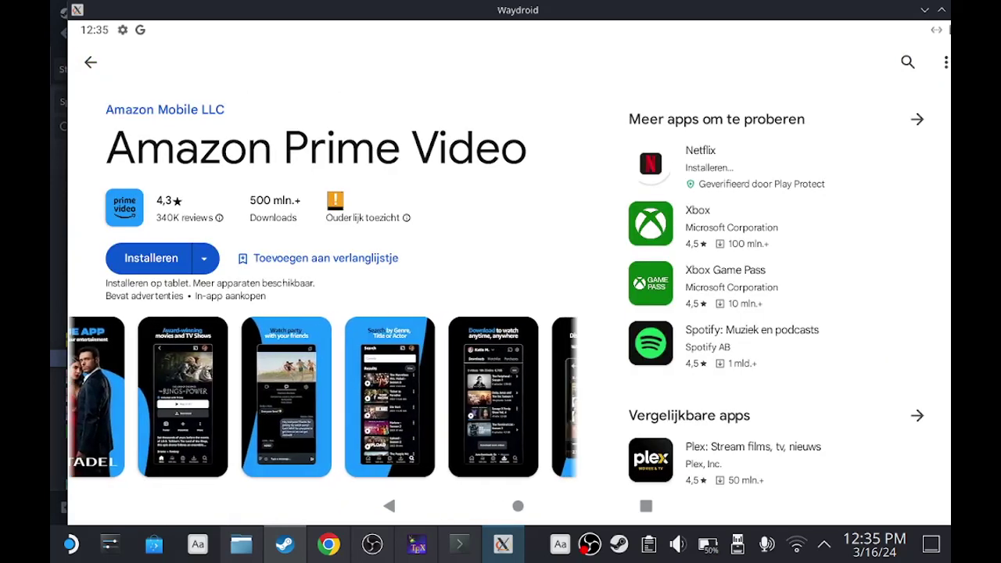
{"action": "left_click", "coordinate": [397, 400]}
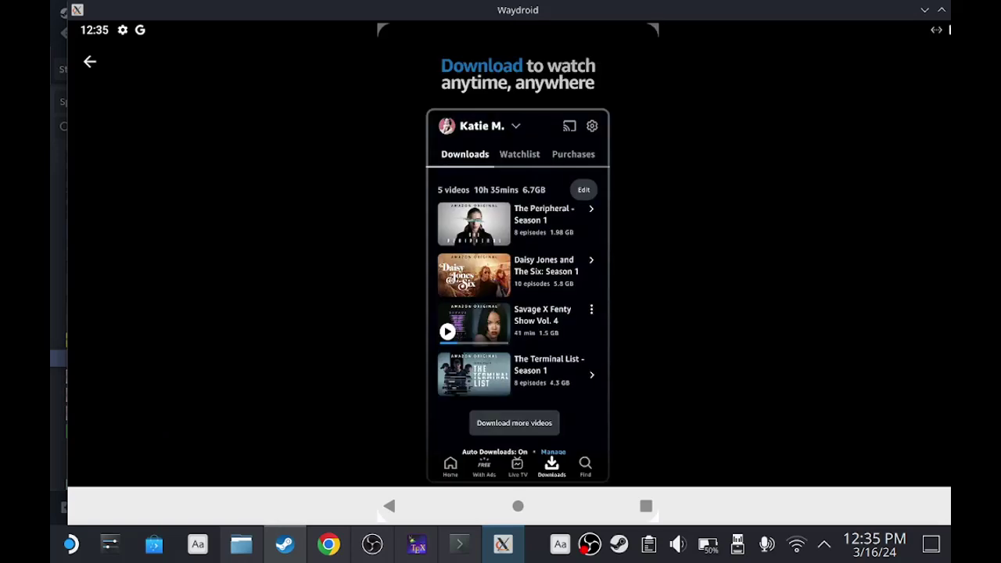
{"action": "left_click", "coordinate": [395, 513]}
{"action": "scroll", "coordinate": [323, 397], "scroll_direction": "left", "scroll_amount": 4}
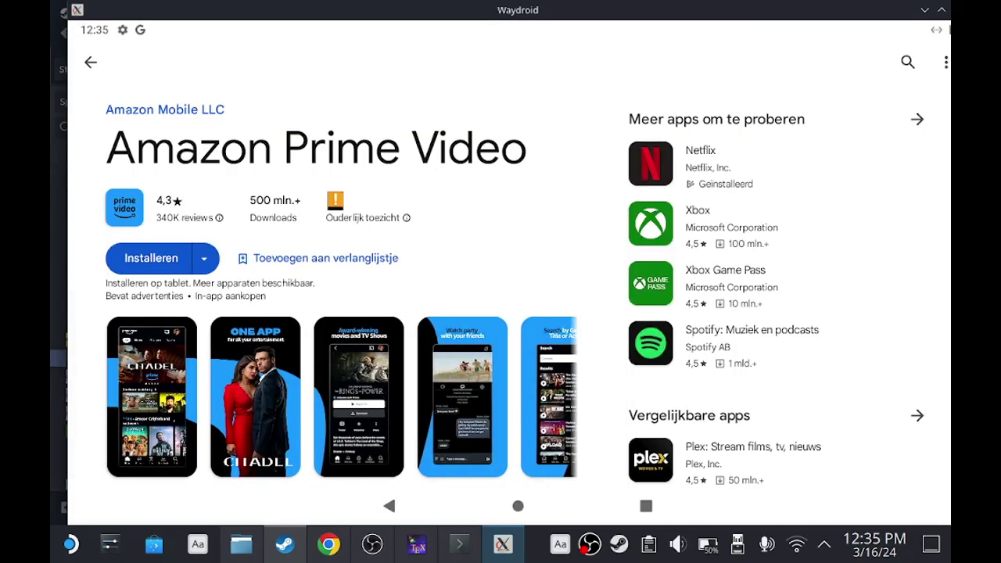
{"action": "left_click", "coordinate": [151, 259]}
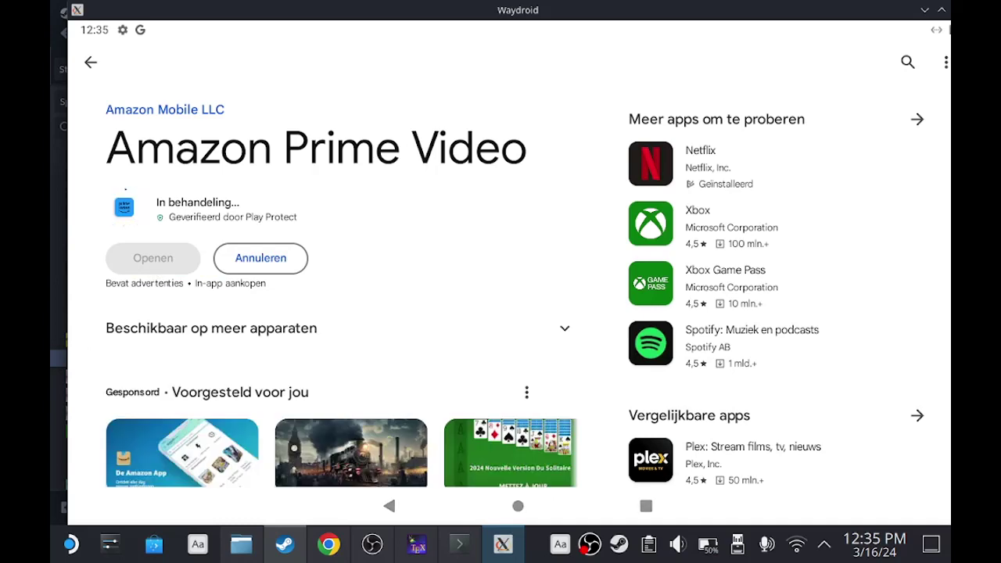
{"action": "scroll", "coordinate": [755, 291], "scroll_direction": "down", "scroll_amount": 5}
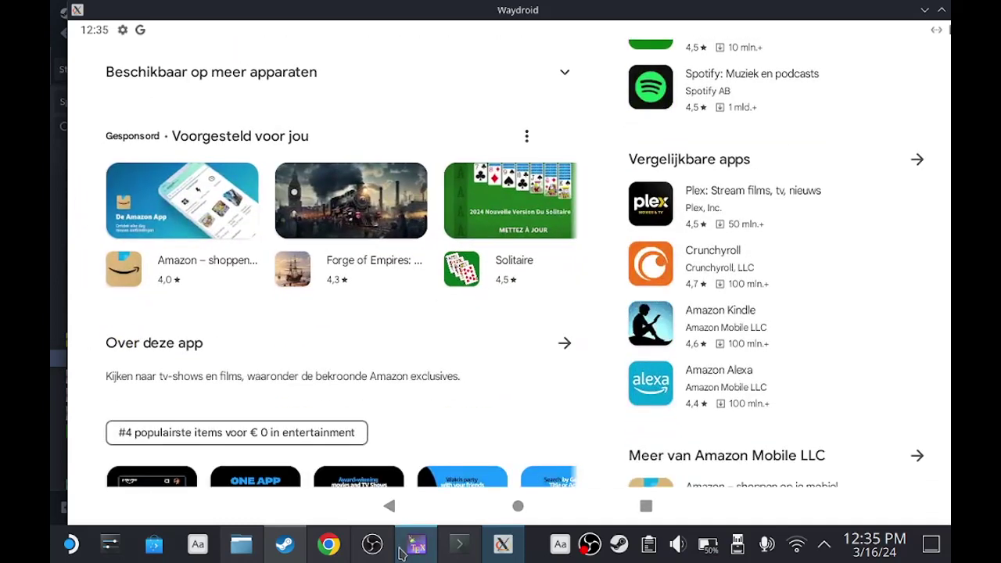
{"action": "mouse_move", "coordinate": [416, 544]}
{"action": "scroll", "coordinate": [294, 399], "scroll_direction": "up", "scroll_amount": 5}
{"action": "left_click", "coordinate": [100, 72]}
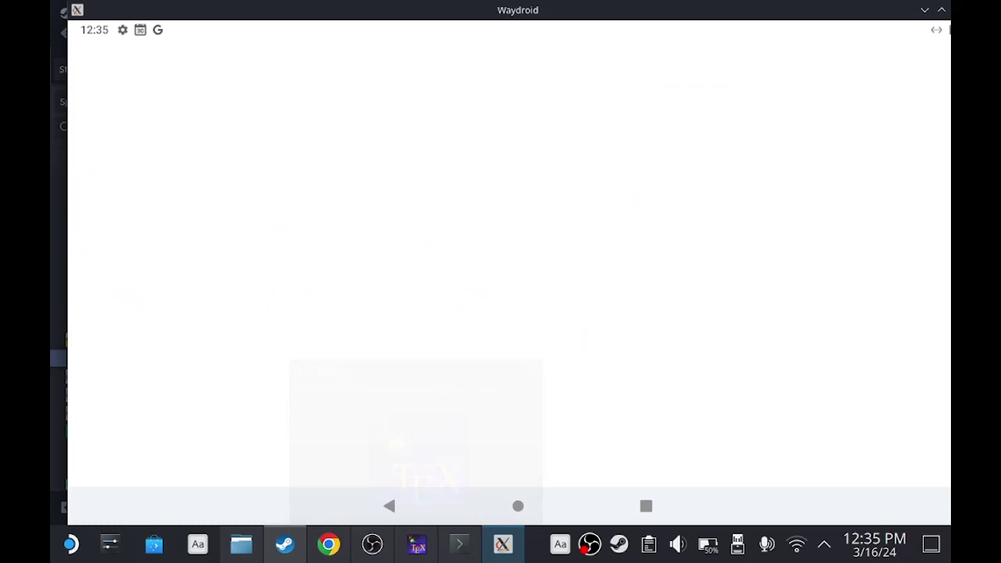
Search the Play Store for disney plus and return to the main page.
{"action": "left_click", "coordinate": [357, 61]}
{"action": "left_click", "coordinate": [270, 357]}
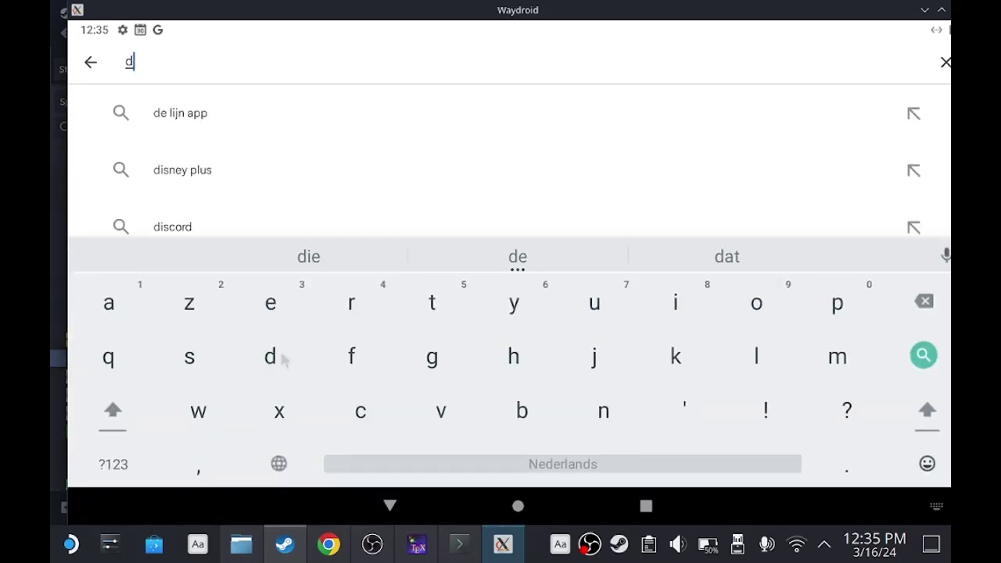
{"action": "left_click", "coordinate": [675, 303]}
{"action": "left_click", "coordinate": [328, 131]}
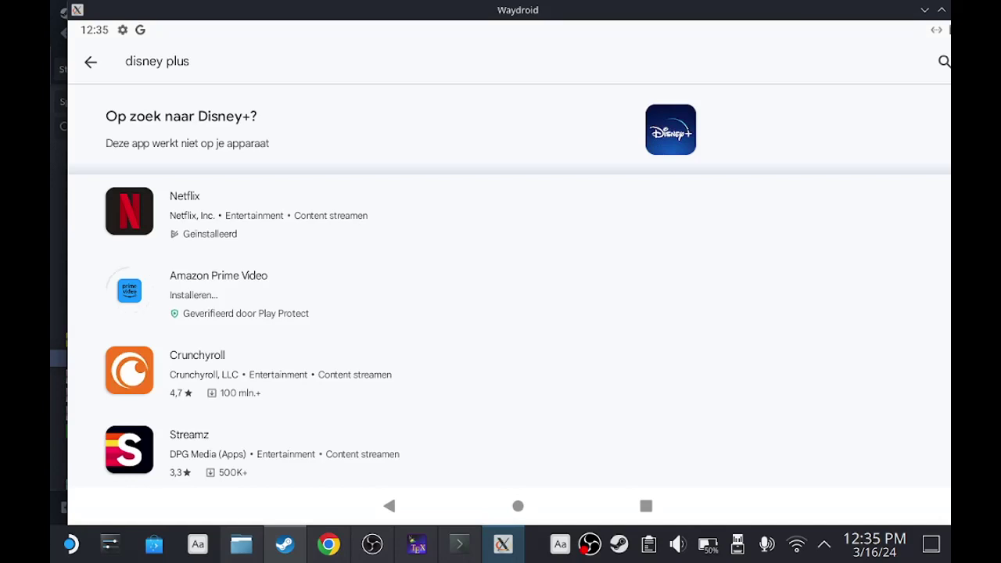
{"action": "left_click", "coordinate": [94, 67]}
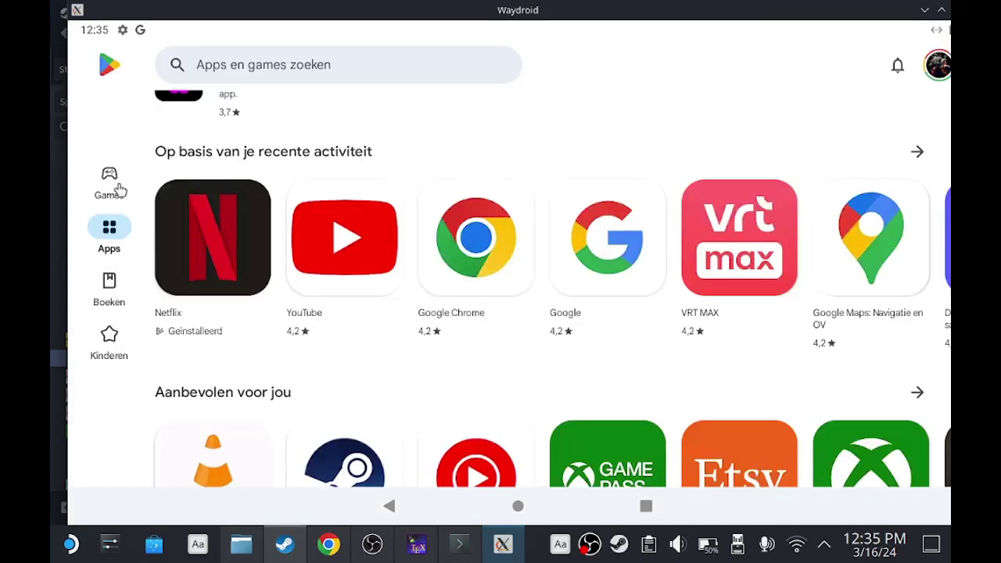
Browse the Games section and install Plants vs. Zombies from the games used on other devices.
{"action": "left_click", "coordinate": [119, 191]}
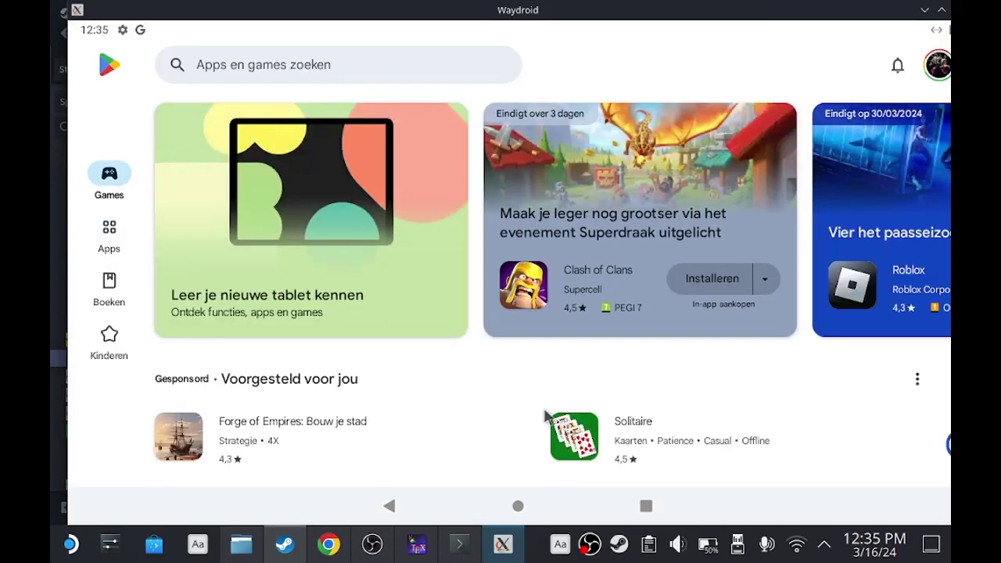
{"action": "scroll", "coordinate": [545, 415], "scroll_direction": "down", "scroll_amount": 3}
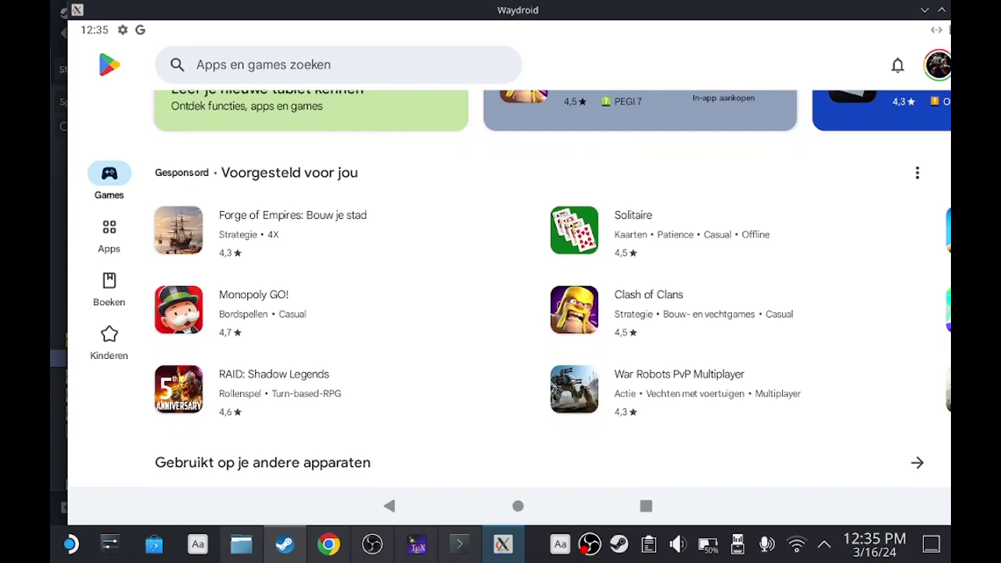
{"action": "scroll", "coordinate": [827, 458], "scroll_direction": "down", "scroll_amount": 3}
{"action": "scroll", "coordinate": [849, 297], "scroll_direction": "up", "scroll_amount": 5}
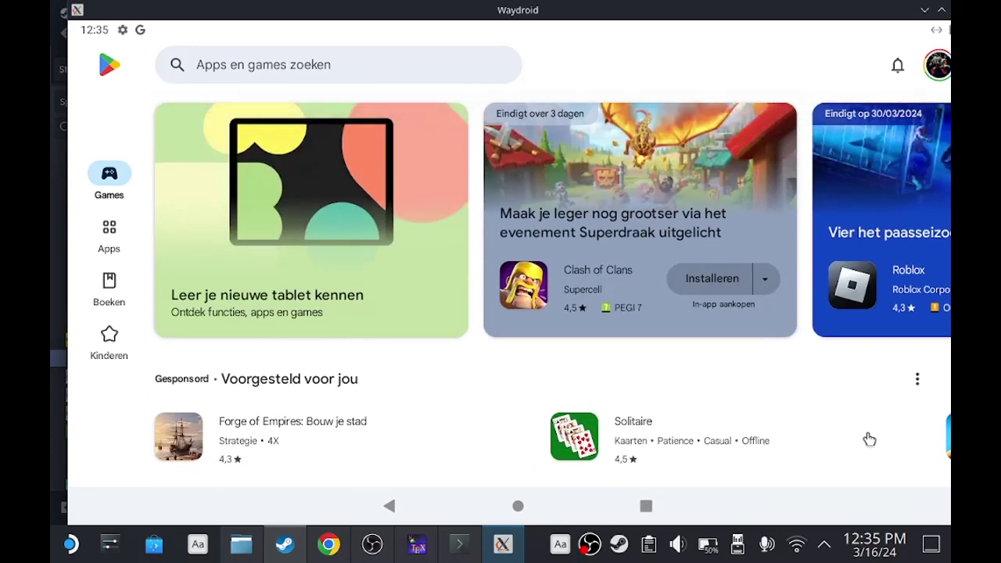
{"action": "scroll", "coordinate": [870, 440], "scroll_direction": "down", "scroll_amount": 3}
{"action": "scroll", "coordinate": [785, 441], "scroll_direction": "down", "scroll_amount": 5}
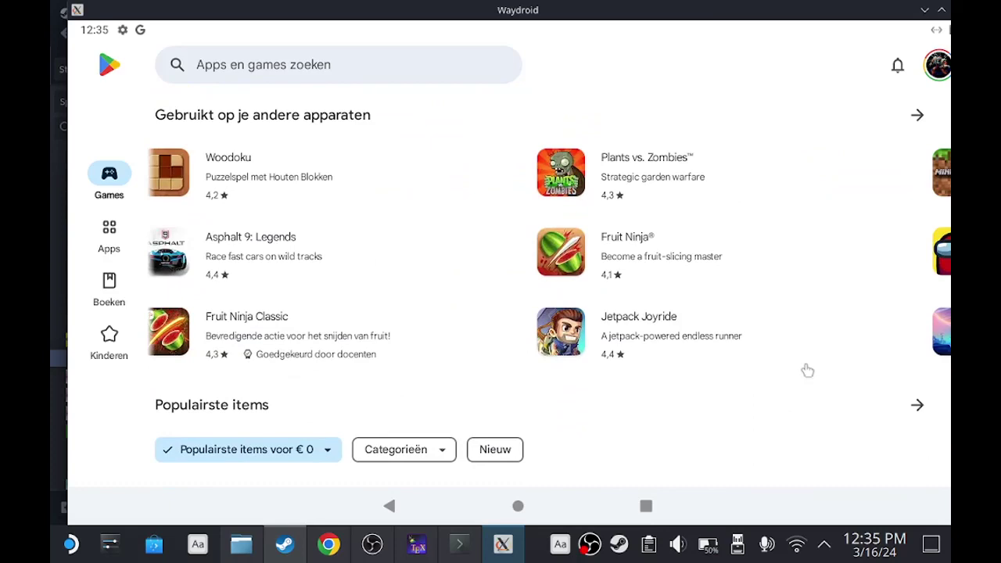
{"action": "left_click", "coordinate": [756, 170]}
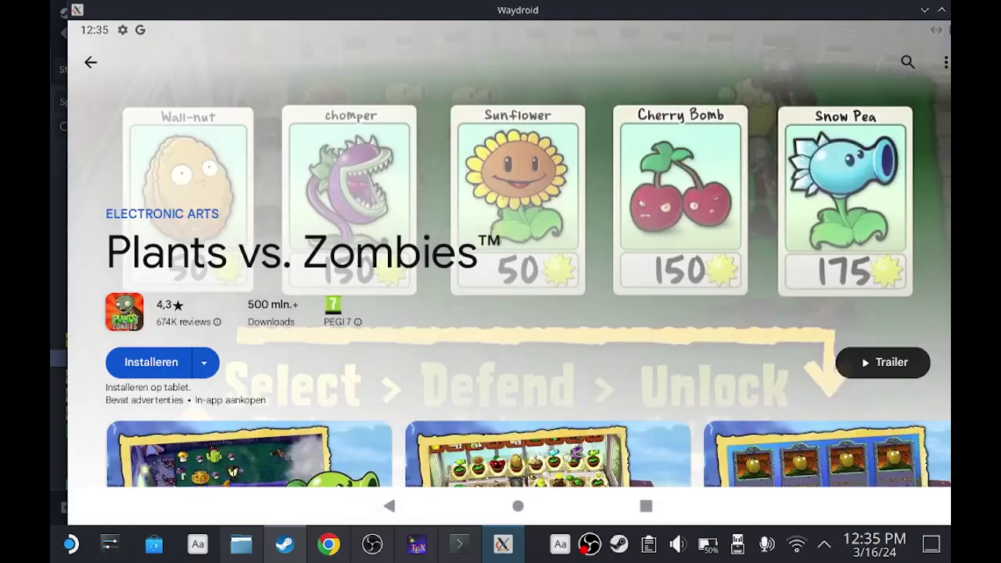
{"action": "left_click", "coordinate": [171, 362]}
{"action": "key", "text": "Escape"}
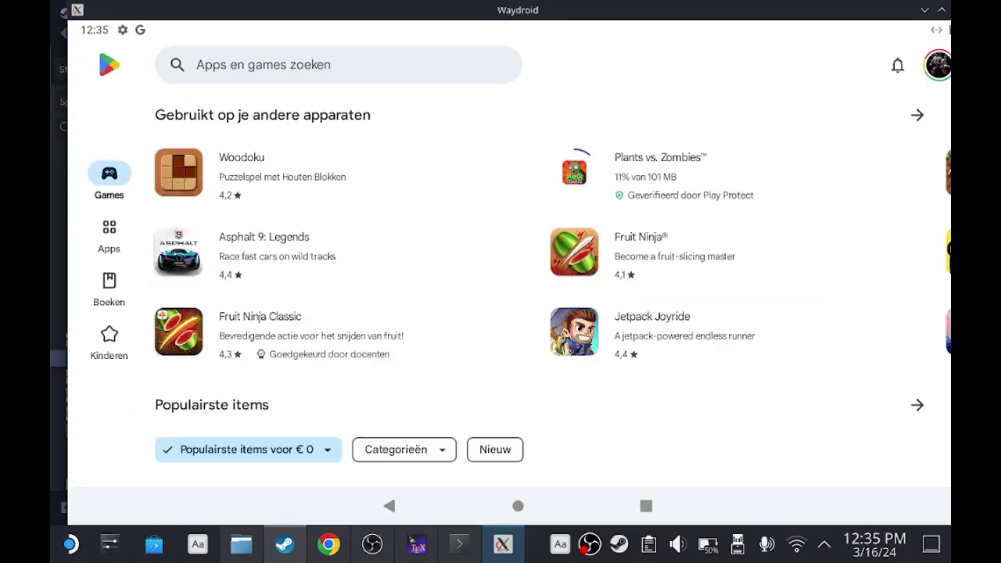
Install Jetpack Joyride and Fruit Ninja from the games used on other devices and return to the games list.
{"action": "scroll", "coordinate": [666, 402], "scroll_direction": "down", "scroll_amount": 1}
{"action": "left_click", "coordinate": [664, 315]}
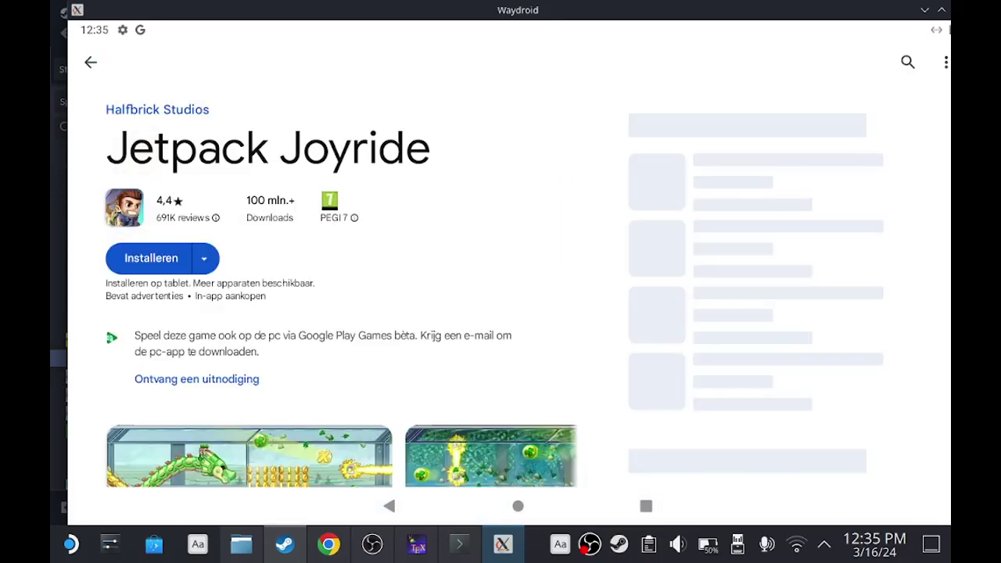
{"action": "left_click", "coordinate": [139, 266]}
{"action": "left_click", "coordinate": [88, 70]}
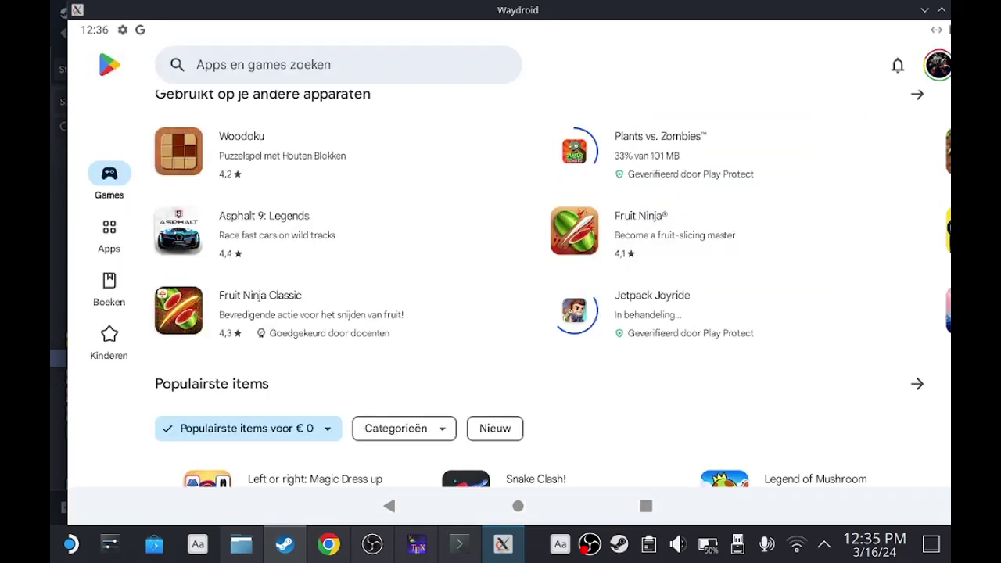
{"action": "left_click", "coordinate": [664, 232]}
{"action": "left_click", "coordinate": [140, 358]}
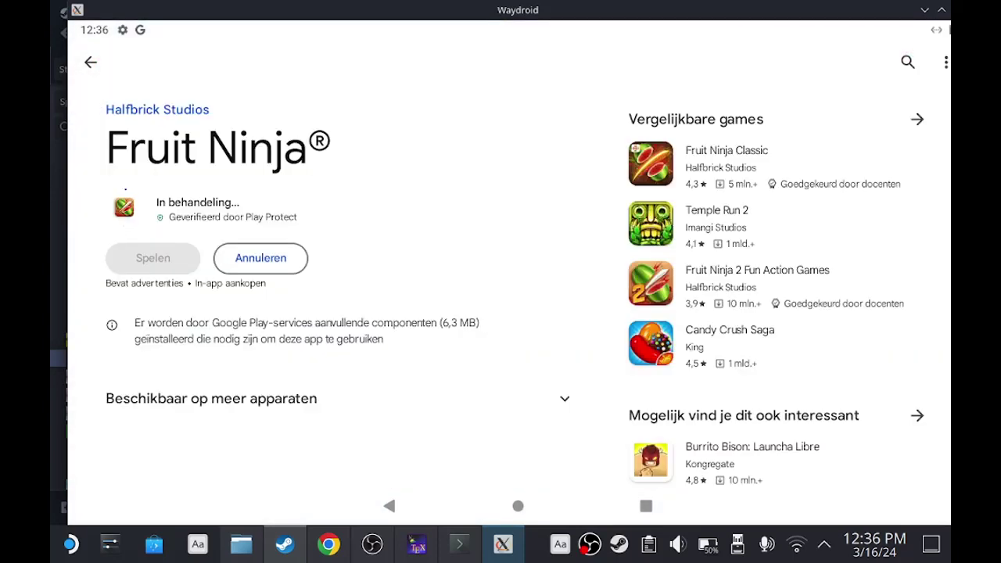
{"action": "left_click", "coordinate": [90, 62]}
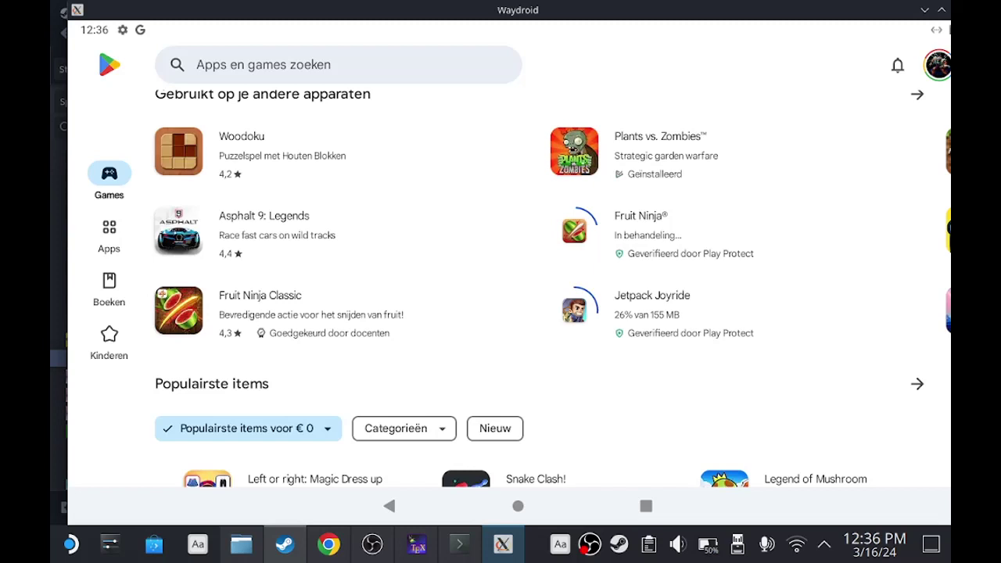
Search the Play Store for minecraft, install Minecraft by Mojang, and return to the games list.
{"action": "left_click", "coordinate": [338, 49]}
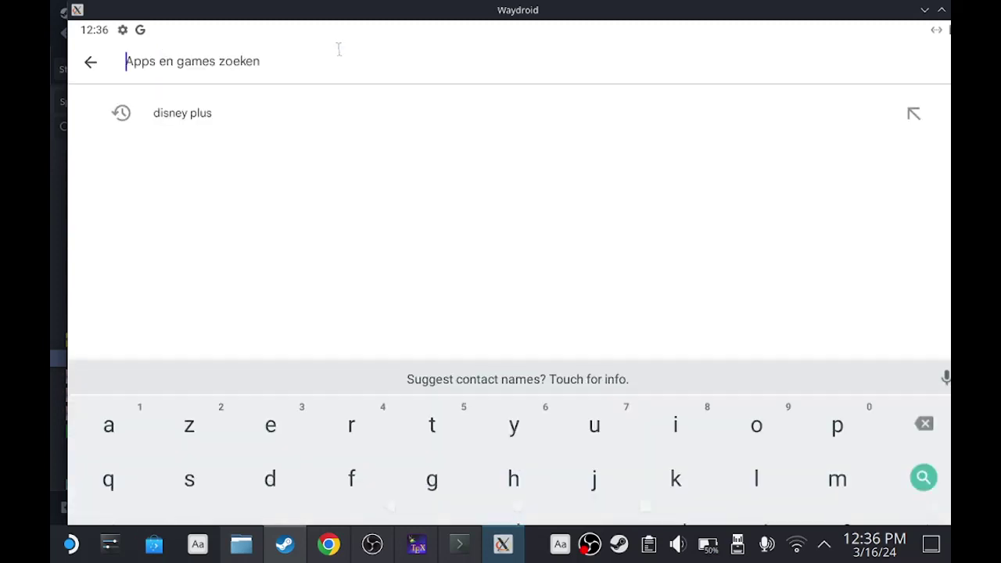
{"action": "left_click", "coordinate": [837, 356]}
{"action": "left_click", "coordinate": [675, 303]}
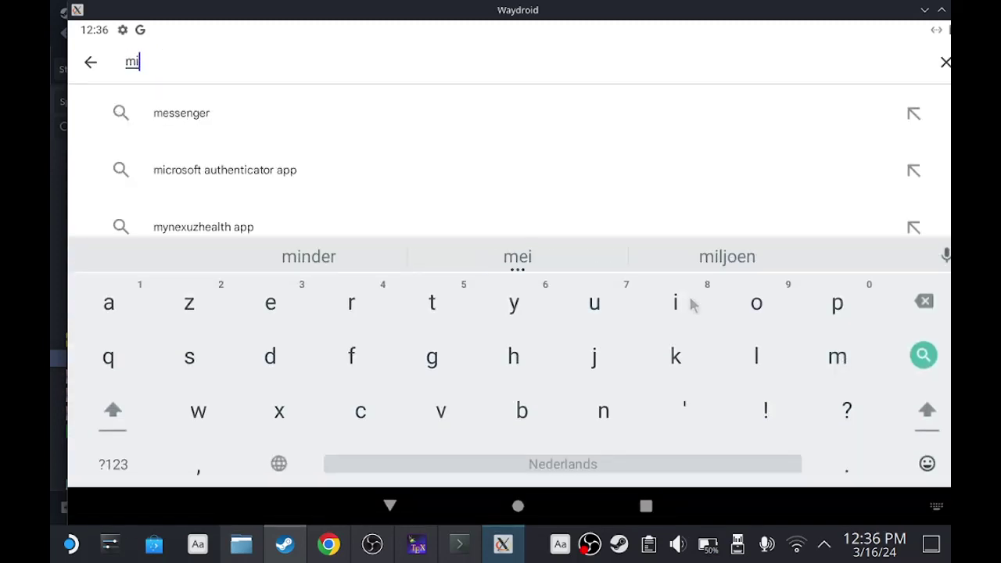
{"action": "left_click", "coordinate": [603, 411]}
{"action": "left_click", "coordinate": [281, 119]}
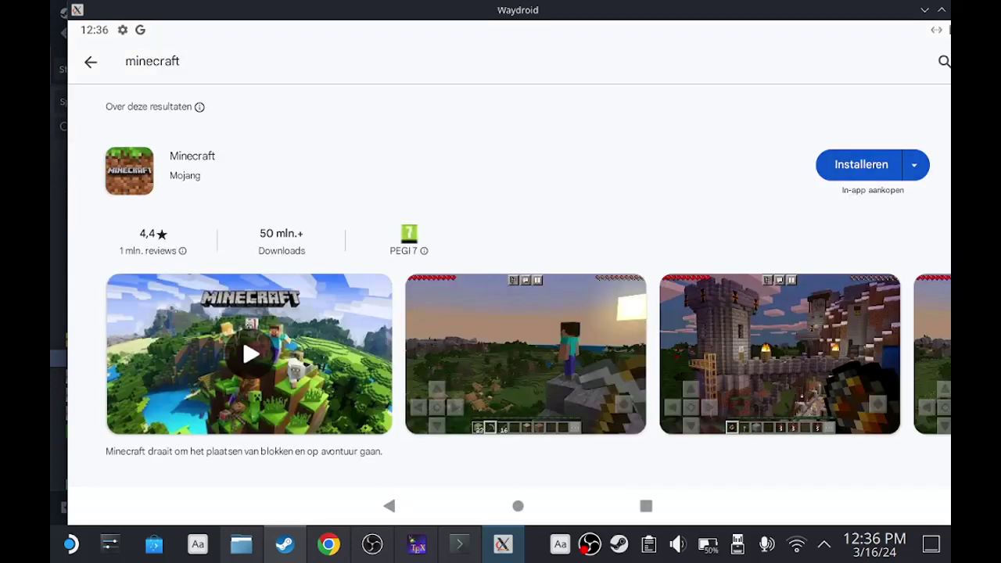
{"action": "left_click", "coordinate": [858, 165]}
{"action": "left_click", "coordinate": [857, 165]}
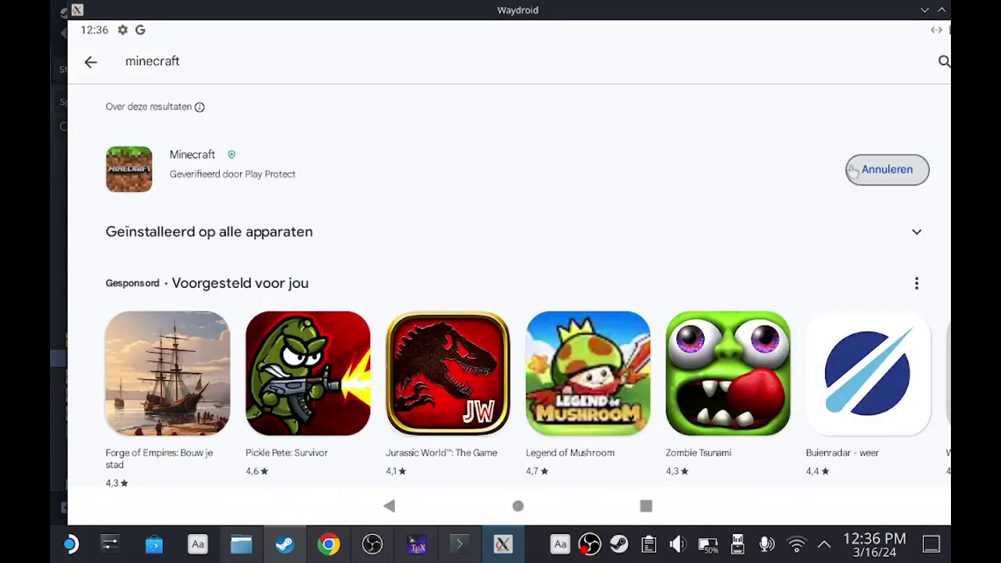
{"action": "left_click", "coordinate": [96, 64]}
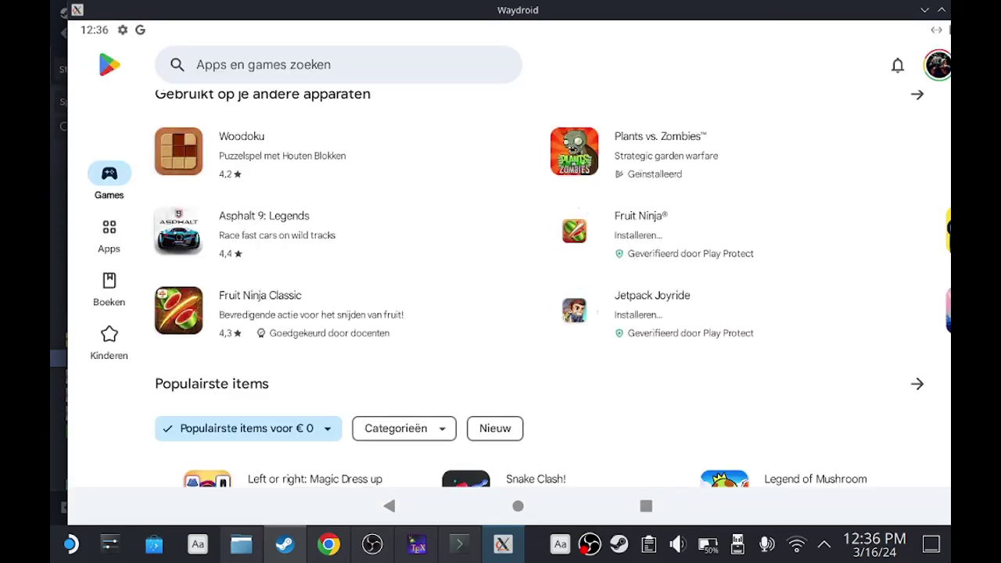
Open the web browser from the Android home screen and accept all of Google's cookies.
{"action": "scroll", "coordinate": [552, 289], "scroll_direction": "down", "scroll_amount": 3}
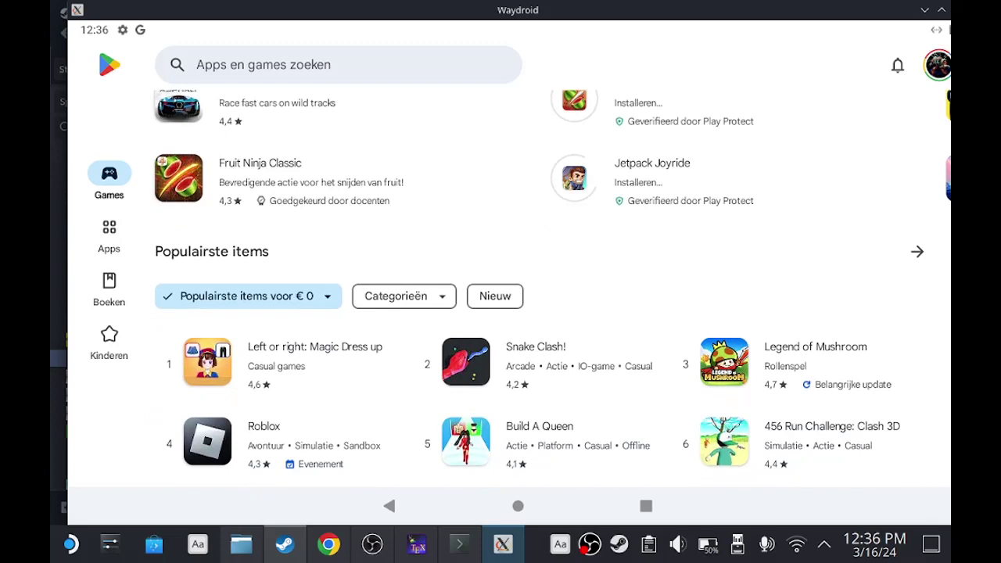
{"action": "left_click", "coordinate": [519, 507]}
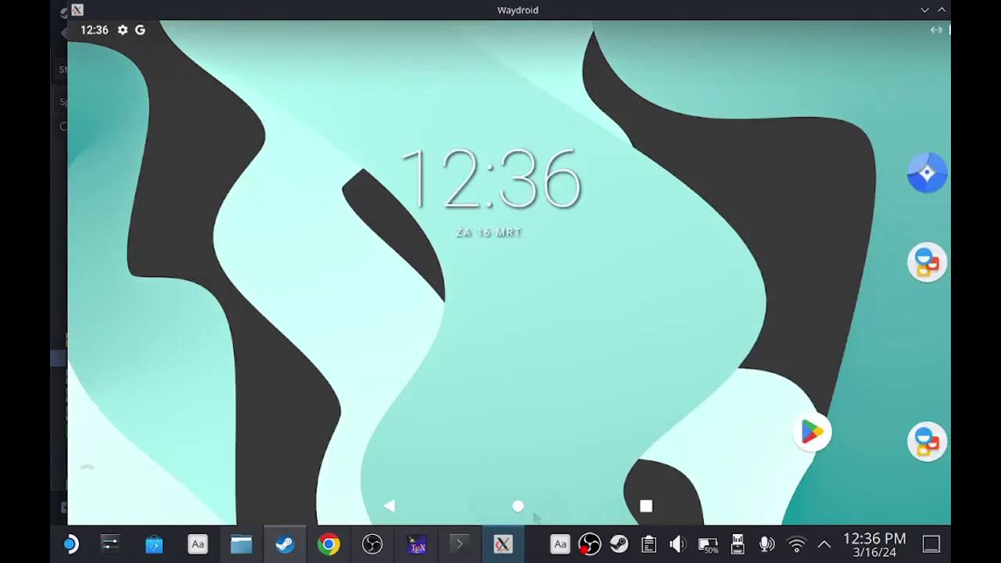
{"action": "scroll", "coordinate": [462, 190], "scroll_direction": "down", "scroll_amount": 1}
{"action": "left_click", "coordinate": [929, 173]}
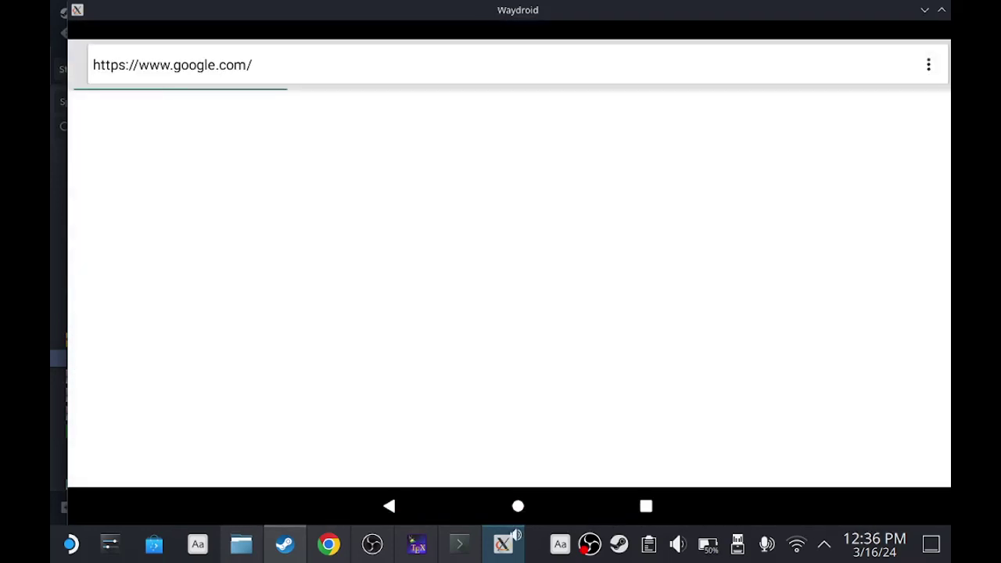
{"action": "scroll", "coordinate": [735, 373], "scroll_direction": "down", "scroll_amount": 3}
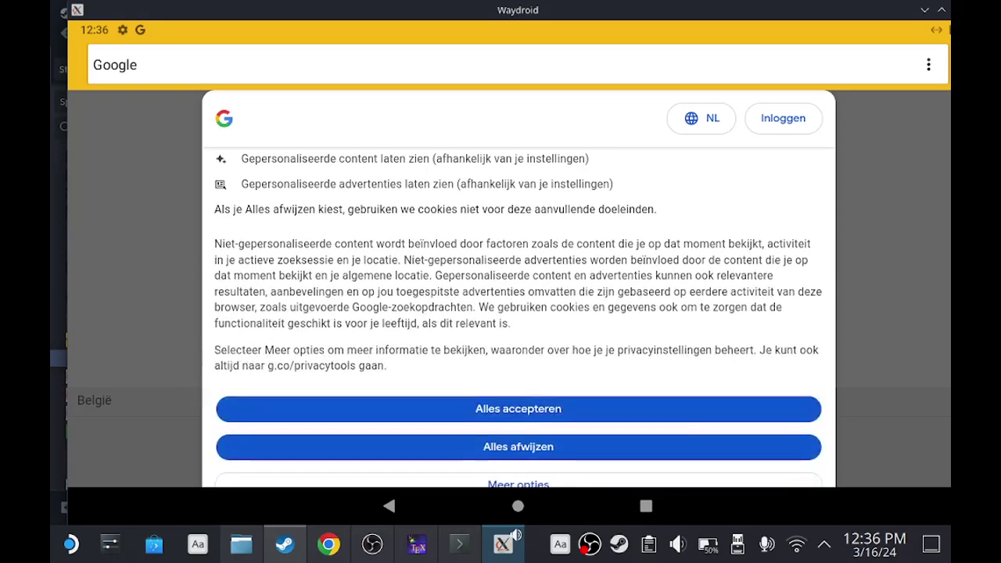
{"action": "left_click", "coordinate": [679, 416]}
Search Google for disney plus and sign in to the Google account from the results page.
{"action": "left_click", "coordinate": [634, 300]}
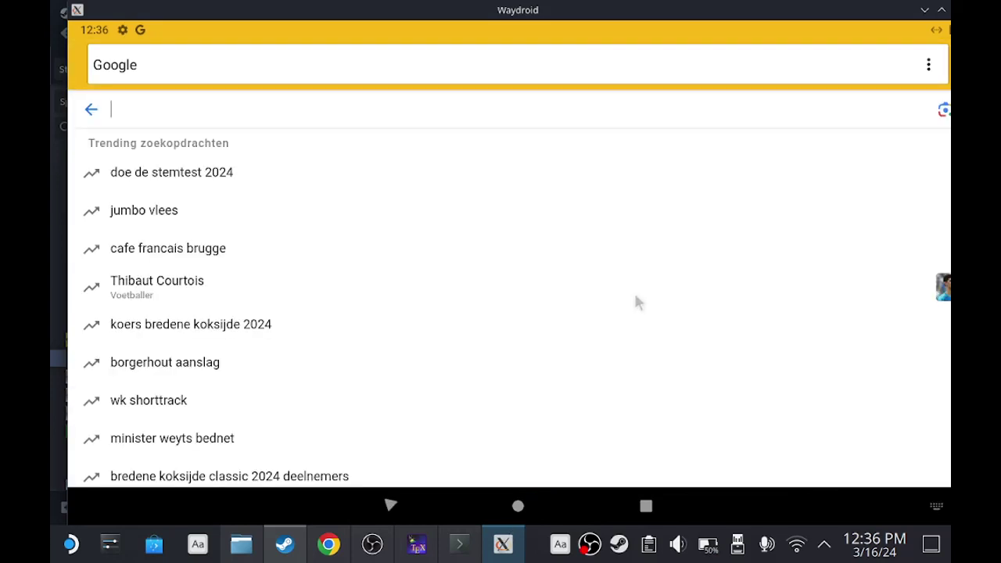
{"action": "left_click", "coordinate": [282, 368]}
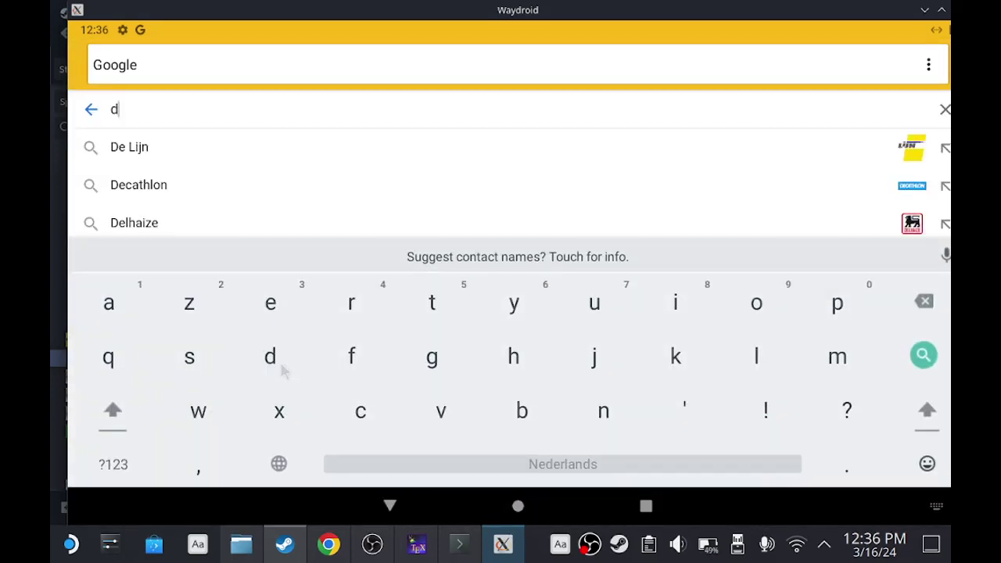
{"action": "left_click", "coordinate": [683, 317]}
{"action": "left_click", "coordinate": [207, 377]}
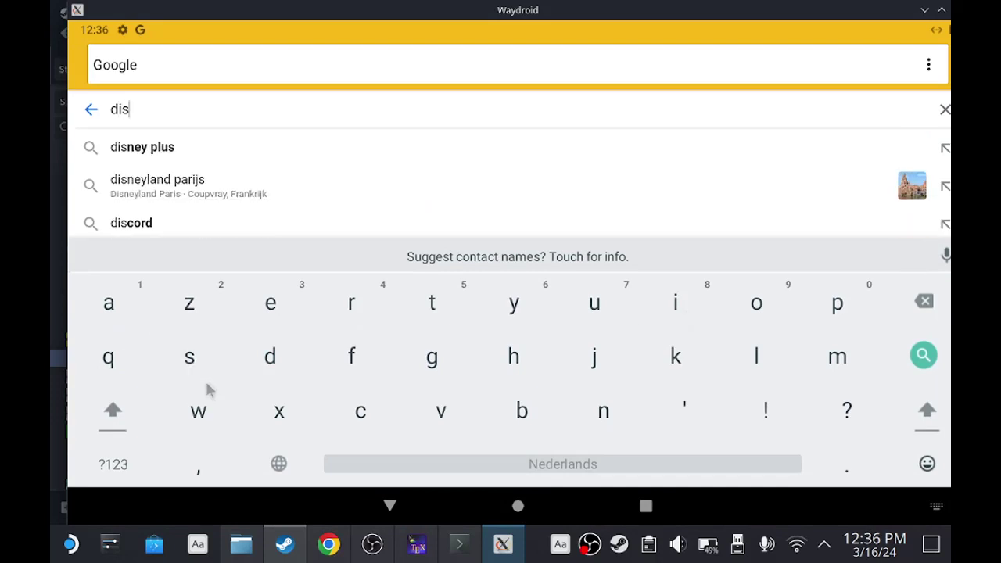
{"action": "left_click", "coordinate": [270, 148]}
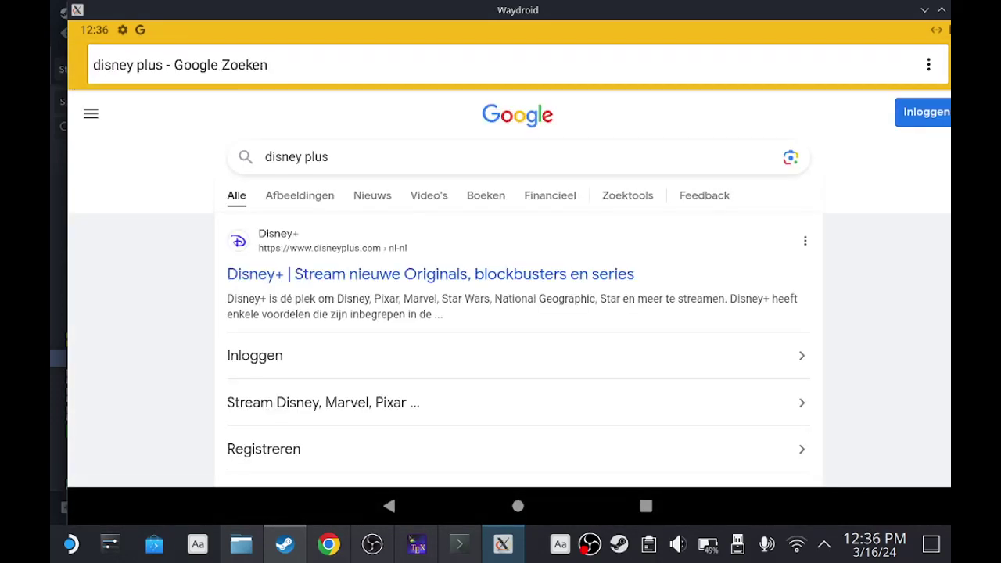
{"action": "left_click", "coordinate": [923, 111]}
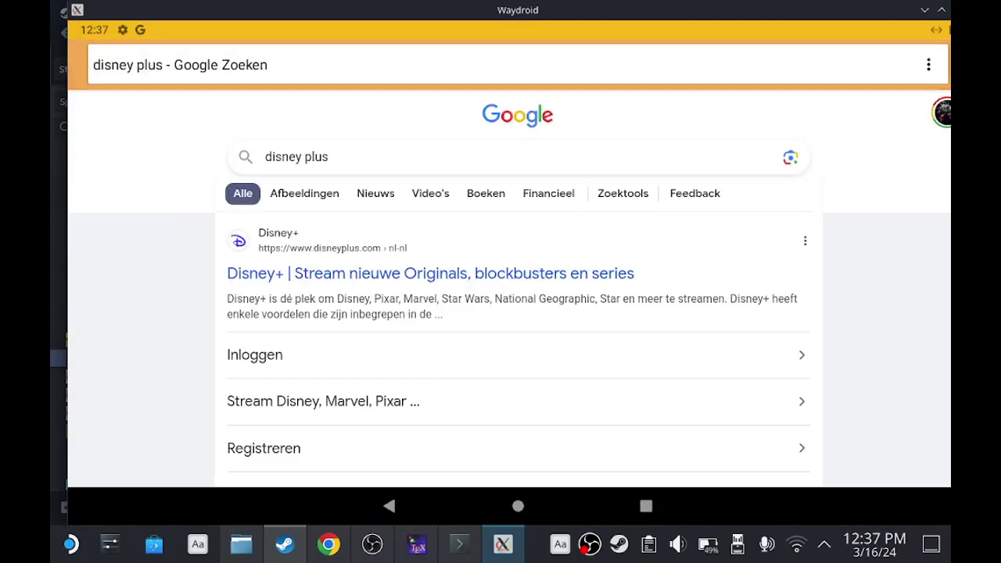
Search Google for disney plus apk, open the APKMirror result for Disney+, and accept the site's privacy consent.
{"action": "scroll", "coordinate": [910, 348], "scroll_direction": "down", "scroll_amount": 1}
{"action": "left_click", "coordinate": [674, 133]}
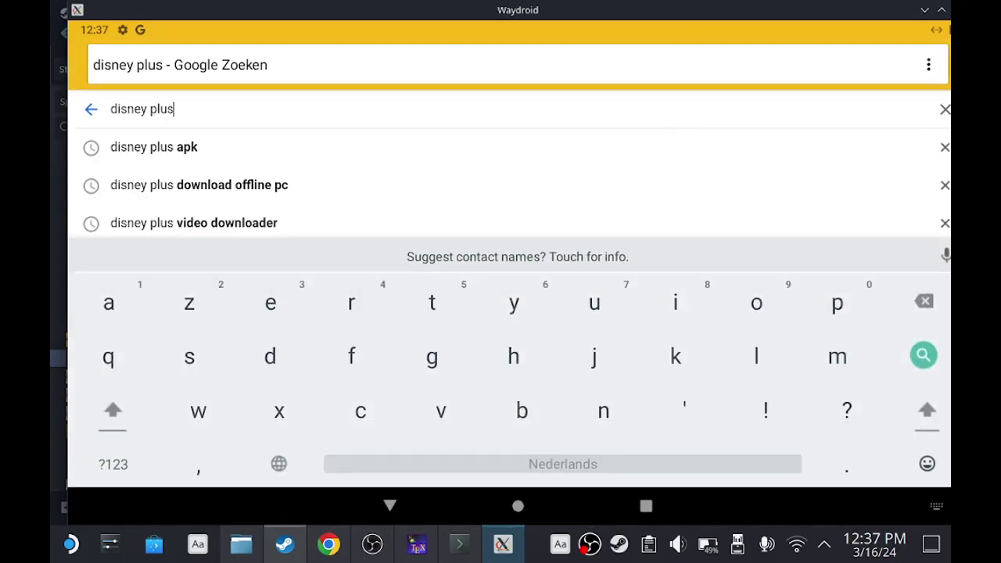
{"action": "left_click", "coordinate": [153, 147]}
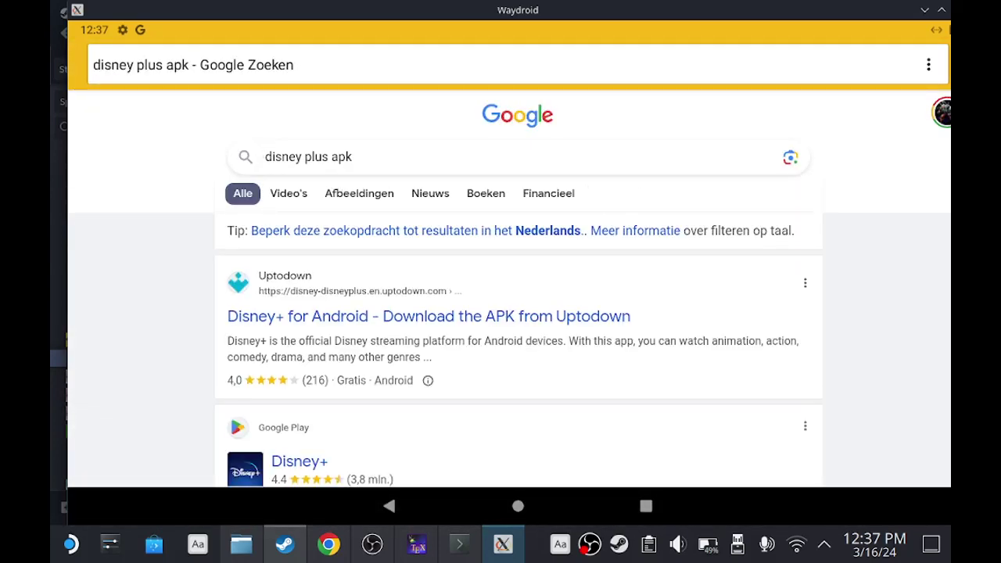
{"action": "scroll", "coordinate": [581, 376], "scroll_direction": "down", "scroll_amount": 8}
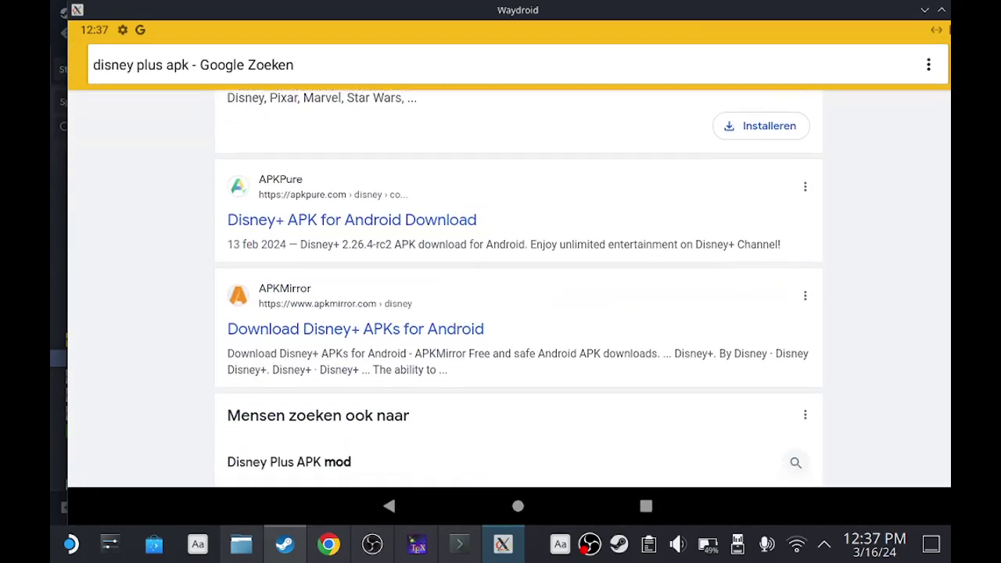
{"action": "left_click", "coordinate": [407, 263]}
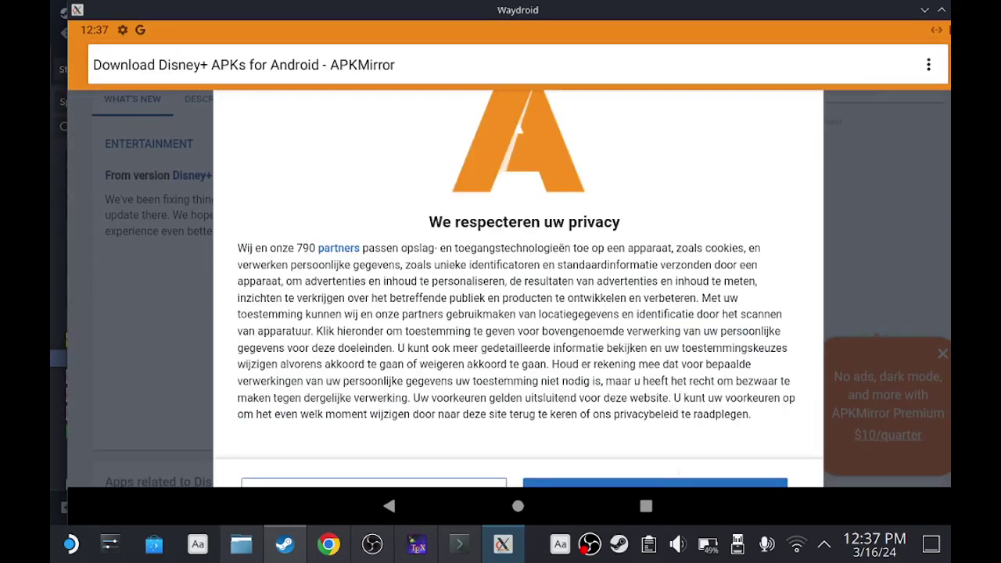
{"action": "left_click", "coordinate": [691, 487]}
Open the variants of Disney+ 3.0.0-rc3 and choose the nodpi APK variant instead of the bundle.
{"action": "scroll", "coordinate": [489, 415], "scroll_direction": "down", "scroll_amount": 5}
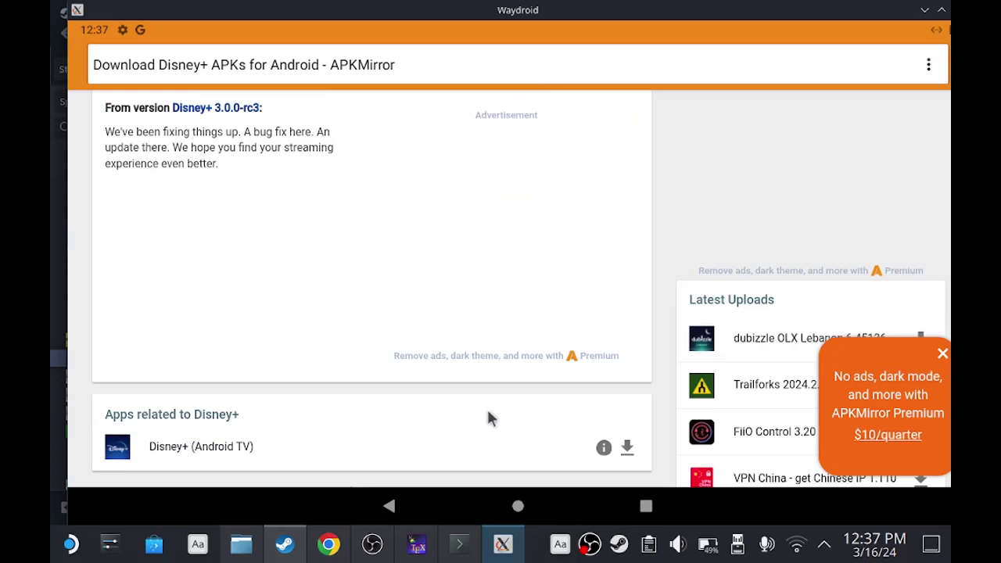
{"action": "scroll", "coordinate": [445, 399], "scroll_direction": "down", "scroll_amount": 3}
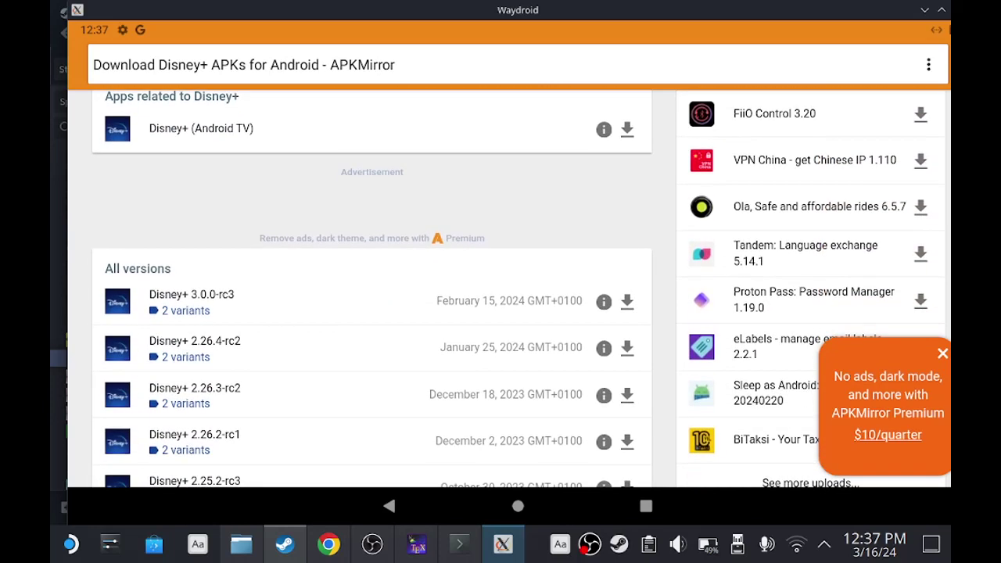
{"action": "left_click", "coordinate": [188, 310]}
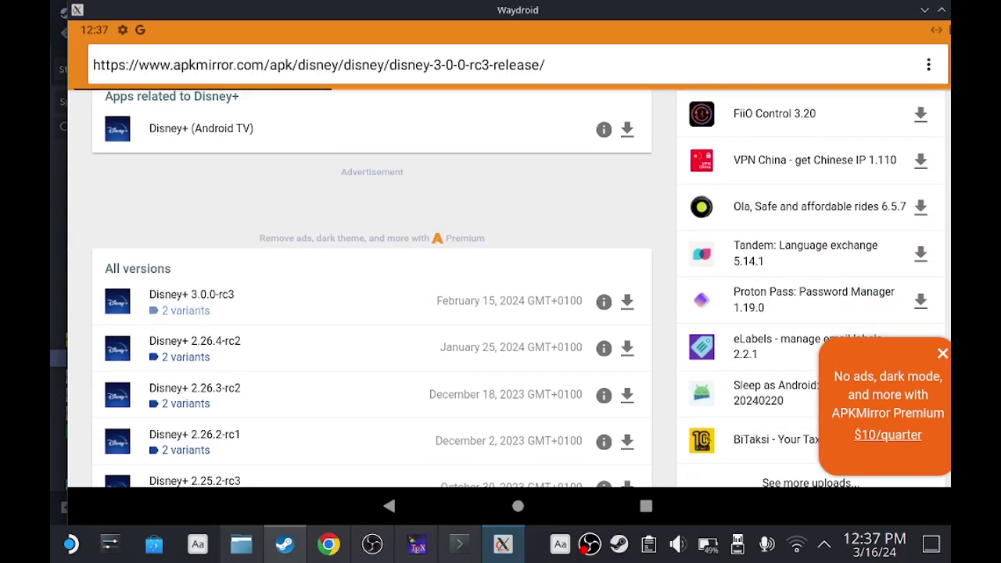
{"action": "scroll", "coordinate": [441, 315], "scroll_direction": "down", "scroll_amount": 10}
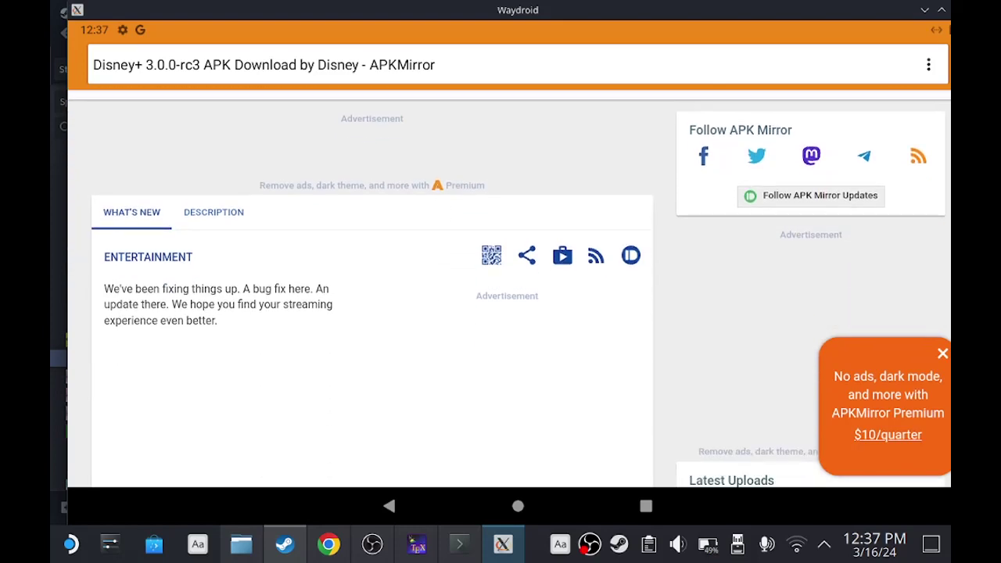
{"action": "scroll", "coordinate": [501, 313], "scroll_direction": "down", "scroll_amount": 5}
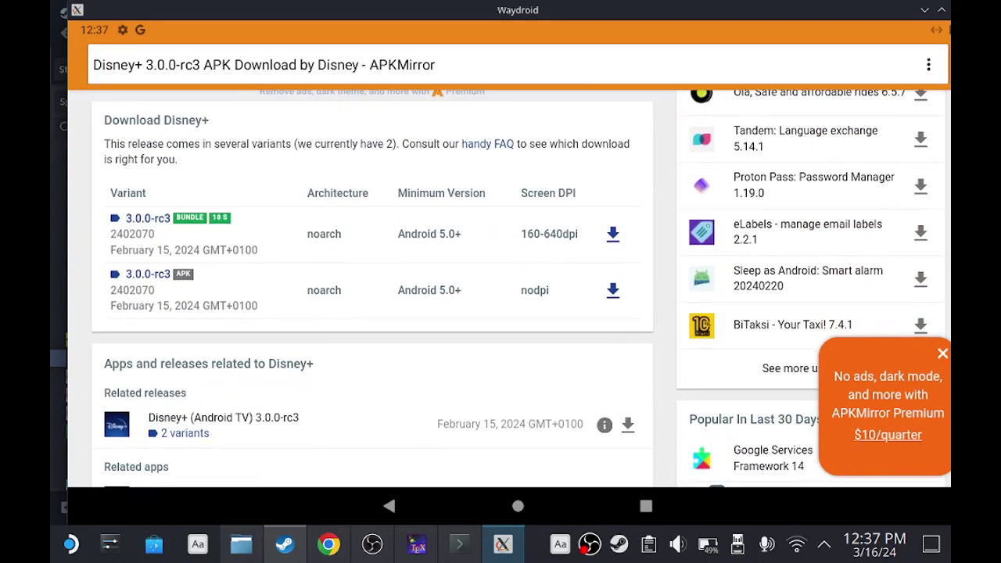
{"action": "left_click", "coordinate": [613, 290]}
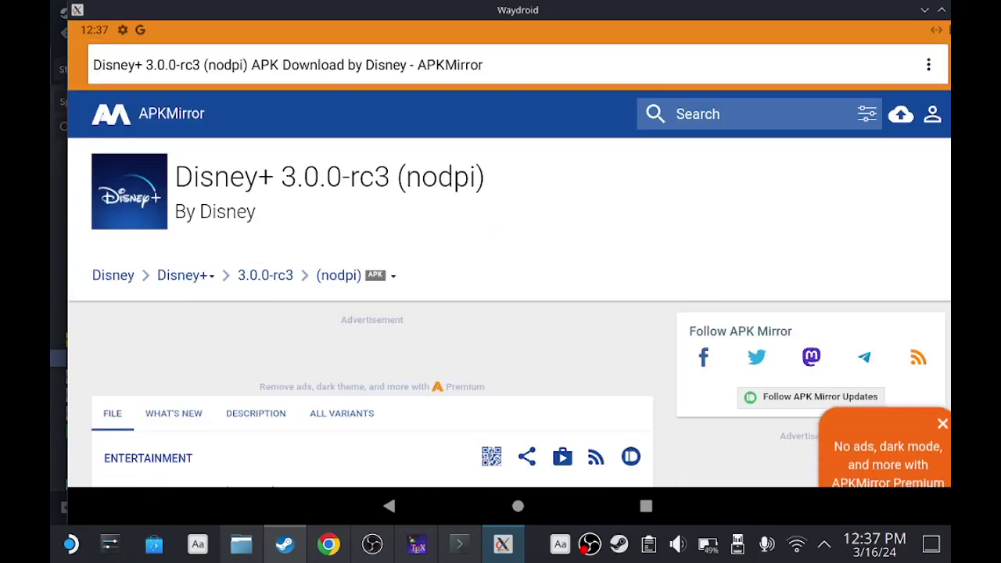
Download the Disney+ 3.0.0-rc3 (nodpi) APK, granting the browser access to photos and media.
{"action": "scroll", "coordinate": [639, 340], "scroll_direction": "down", "scroll_amount": 3}
{"action": "scroll", "coordinate": [641, 397], "scroll_direction": "down", "scroll_amount": 5}
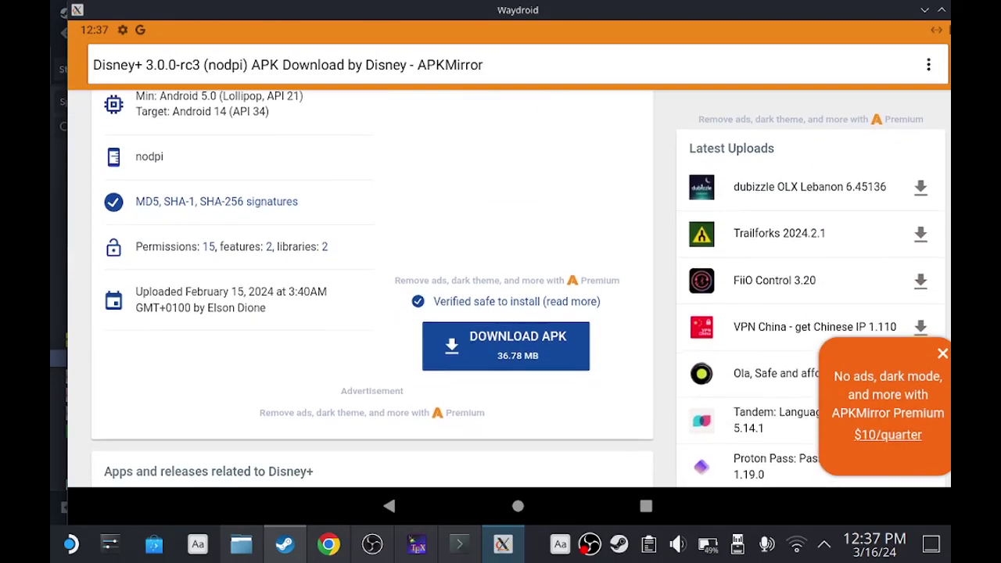
{"action": "left_click", "coordinate": [506, 344]}
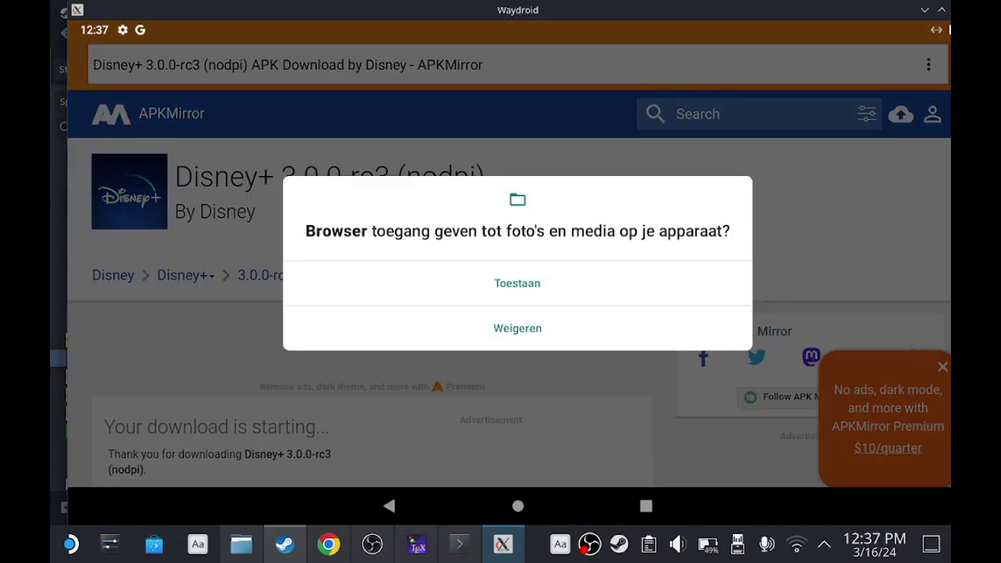
{"action": "left_click", "coordinate": [527, 288]}
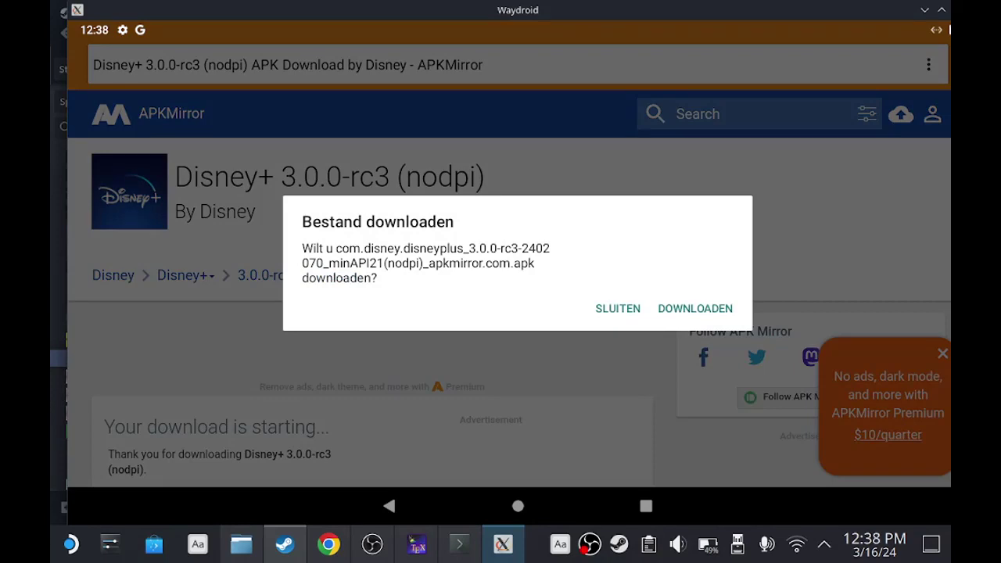
{"action": "left_click", "coordinate": [707, 311]}
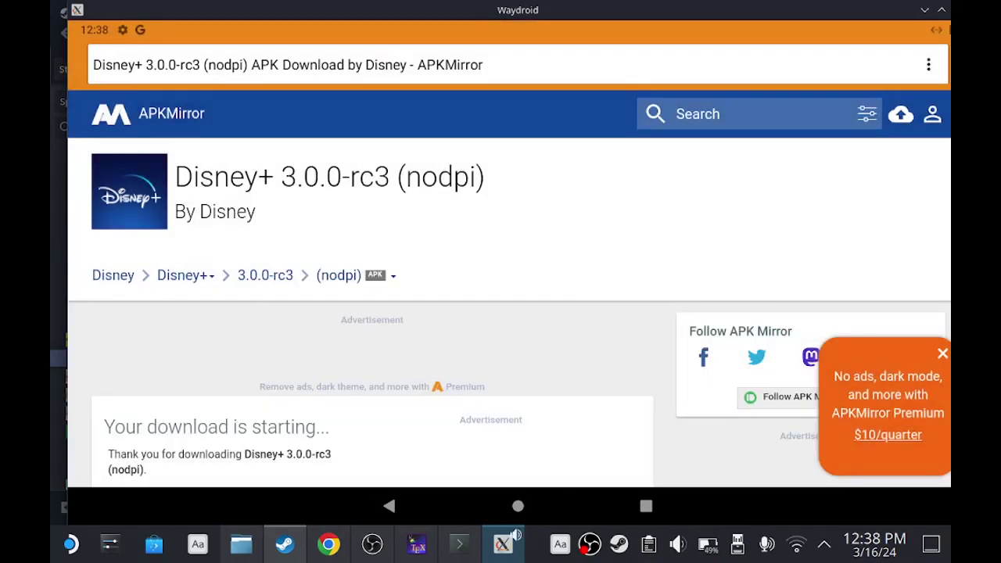
Open the downloaded Disney+ APK from the notifications, allow the browser to install unknown apps, and return to the installer.
{"action": "left_click_drag", "start_coordinate": [582, 28], "coordinate": [580, 235]}
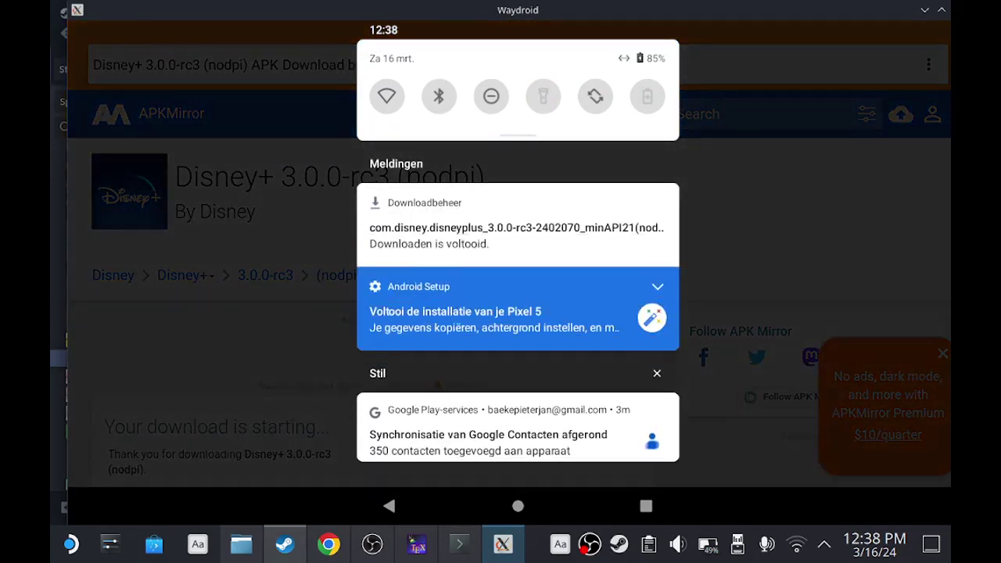
{"action": "left_click", "coordinate": [520, 225]}
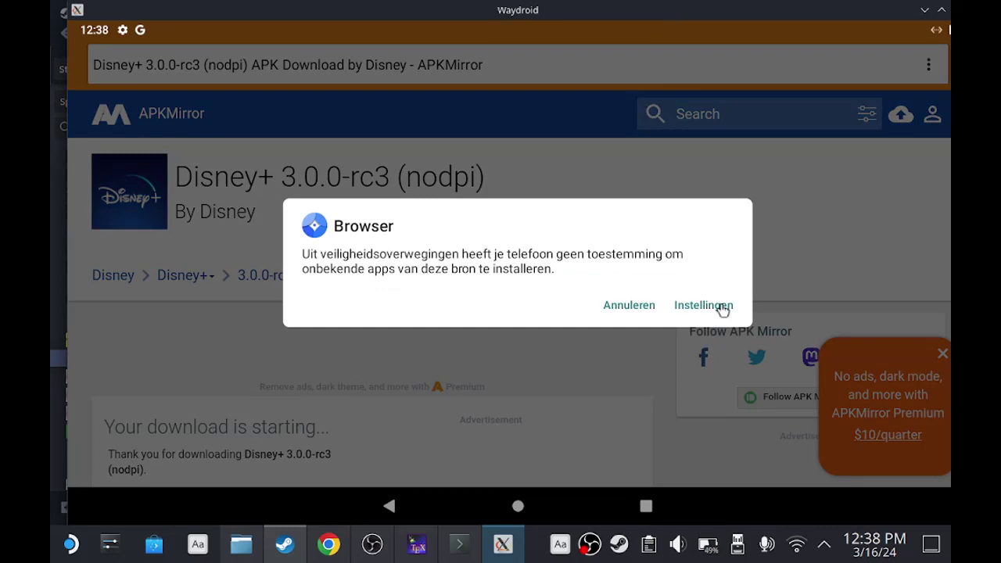
{"action": "left_click", "coordinate": [723, 311]}
{"action": "left_click", "coordinate": [929, 227]}
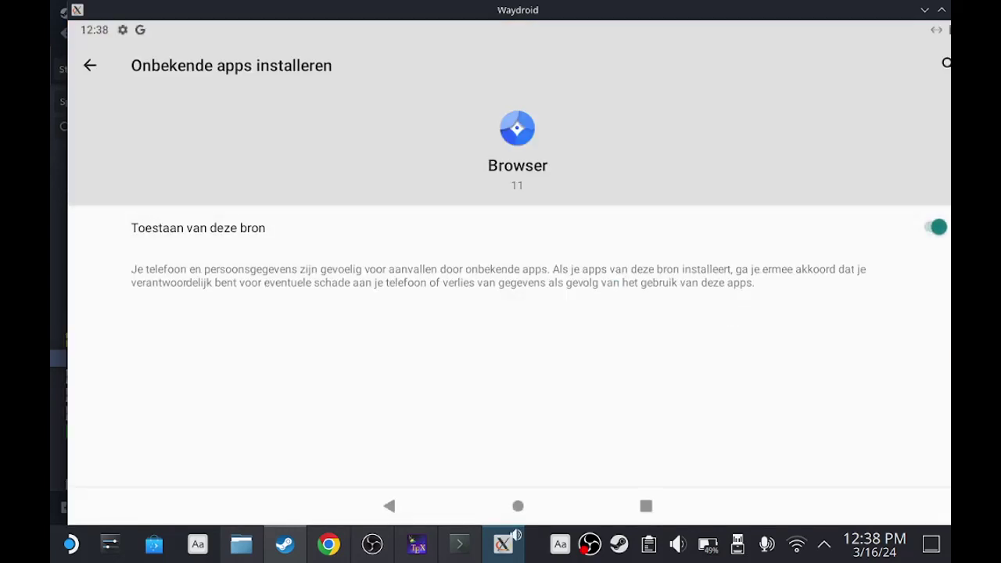
{"action": "left_click", "coordinate": [389, 506]}
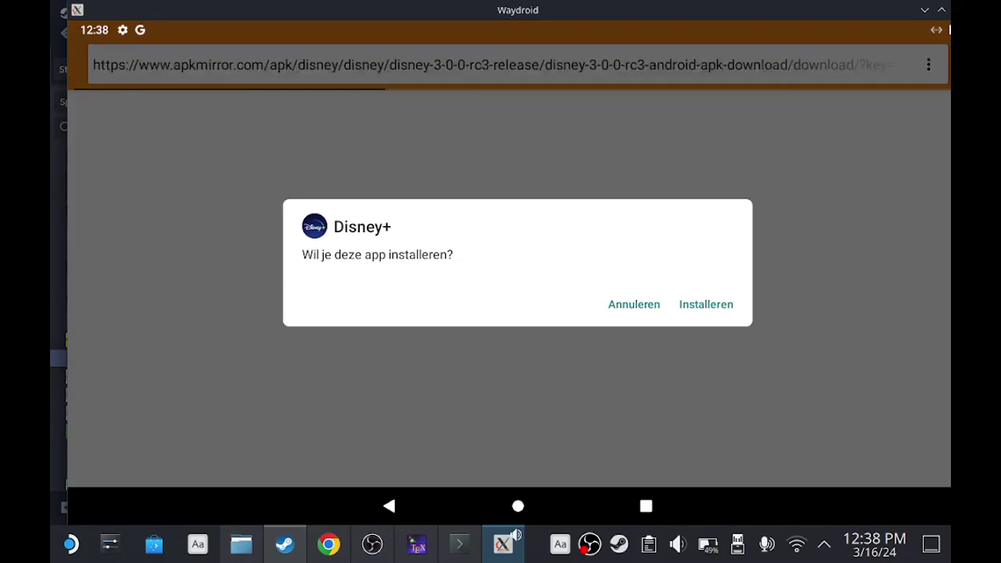
Install the Disney+ app, finish without opening it, and decline the repeated APK download.
{"action": "left_click", "coordinate": [706, 302]}
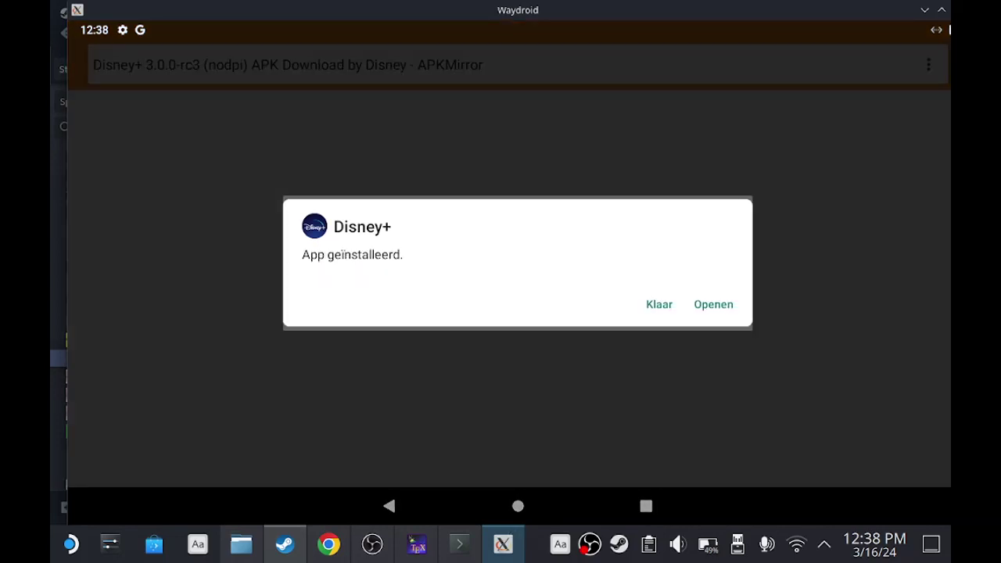
{"action": "left_click", "coordinate": [660, 304]}
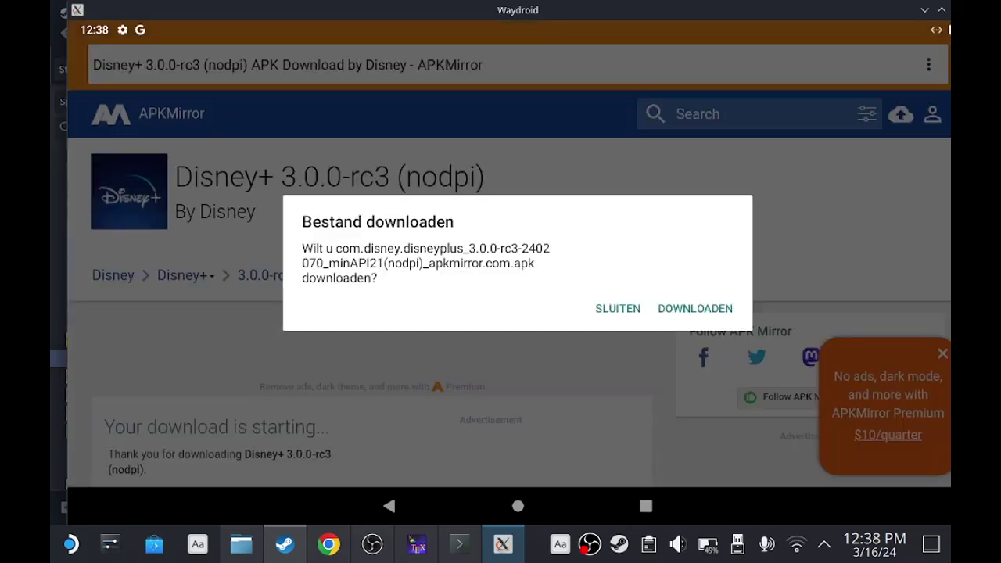
{"action": "left_click", "coordinate": [602, 320]}
Return to the browser from the recent apps and look through the latest uploads on the APKMirror homepage.
{"action": "left_click", "coordinate": [519, 509]}
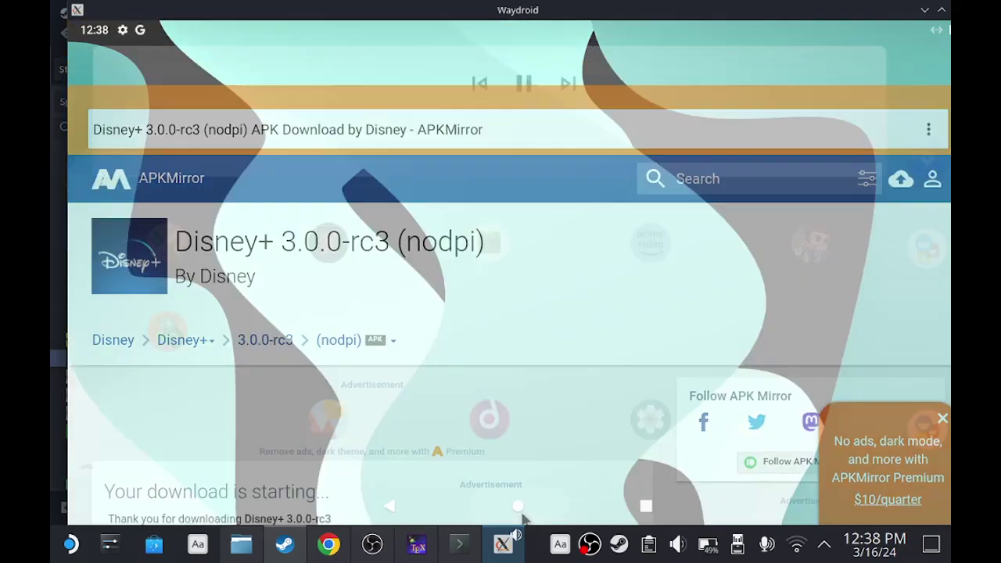
{"action": "left_click", "coordinate": [651, 510]}
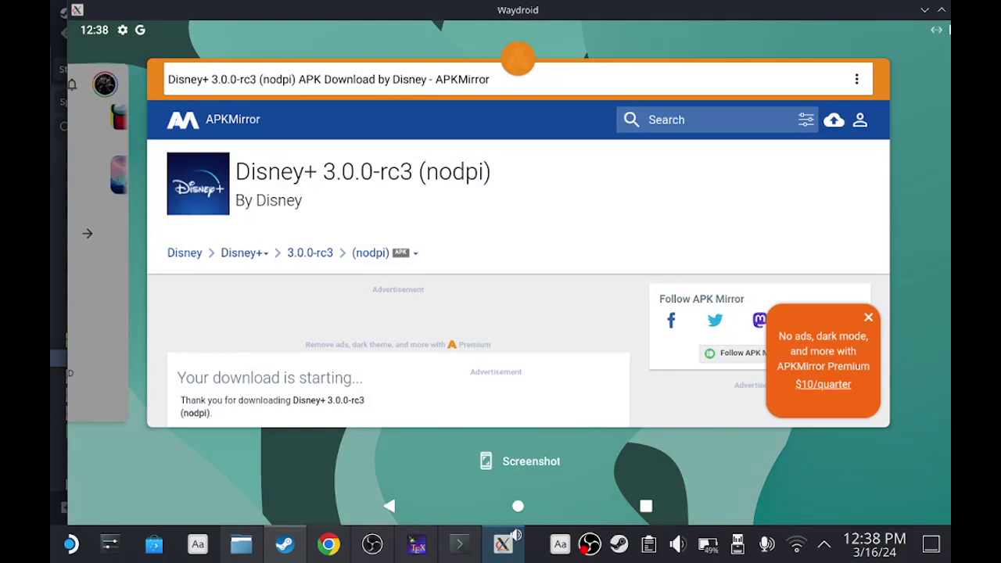
{"action": "left_click", "coordinate": [598, 241]}
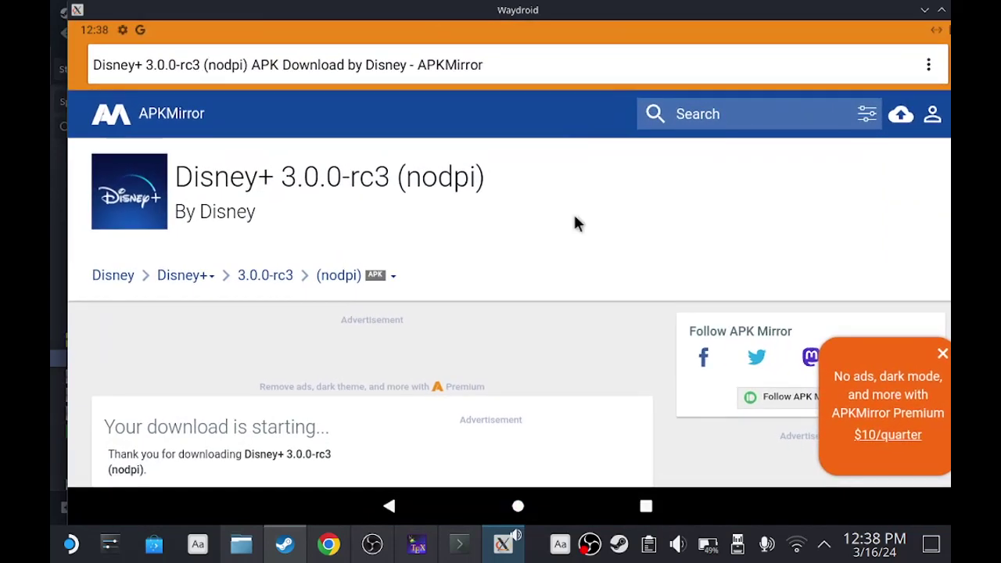
{"action": "left_click", "coordinate": [192, 128]}
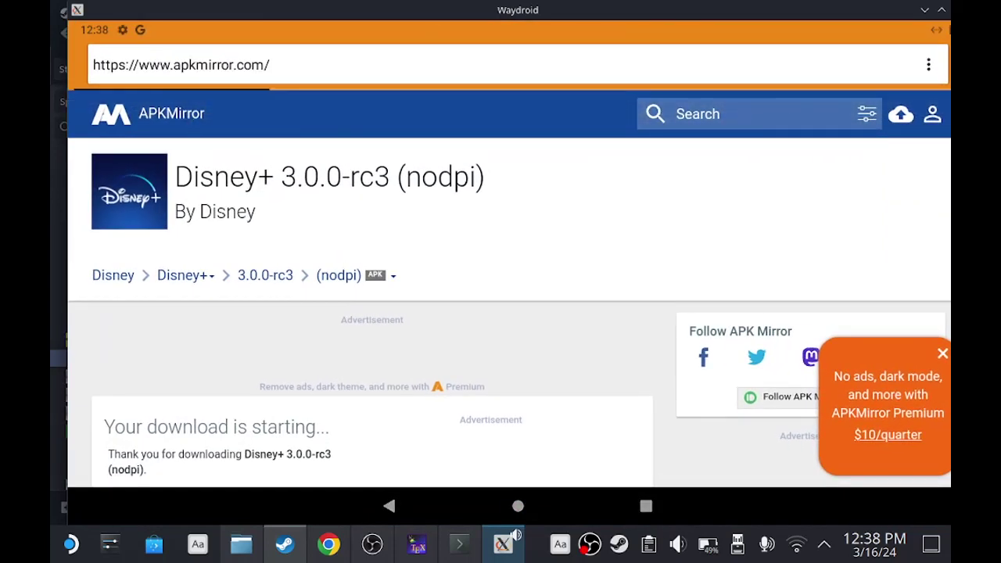
{"action": "scroll", "coordinate": [525, 384], "scroll_direction": "down", "scroll_amount": 3}
{"action": "scroll", "coordinate": [446, 414], "scroll_direction": "down", "scroll_amount": 5}
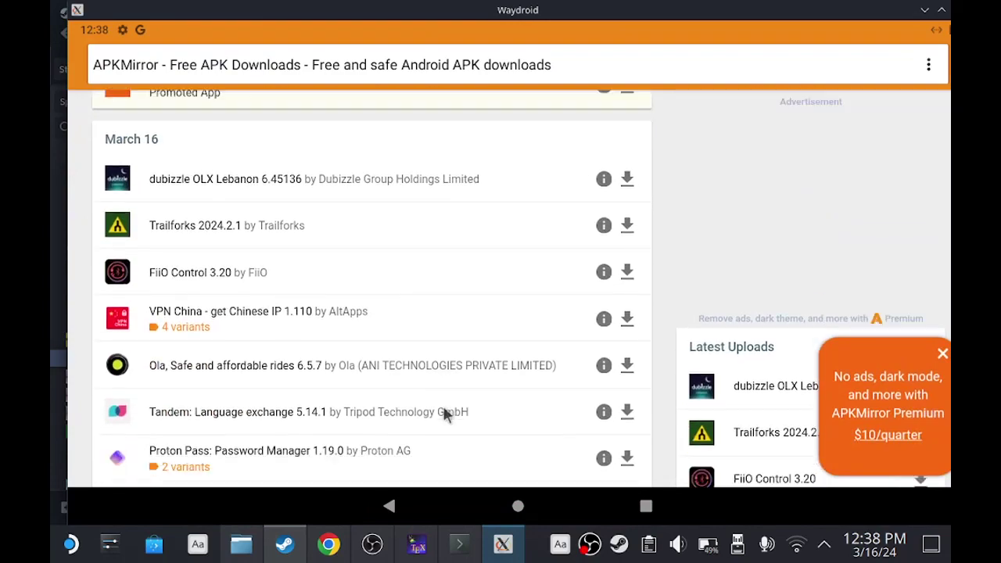
{"action": "scroll", "coordinate": [406, 399], "scroll_direction": "down", "scroll_amount": 5}
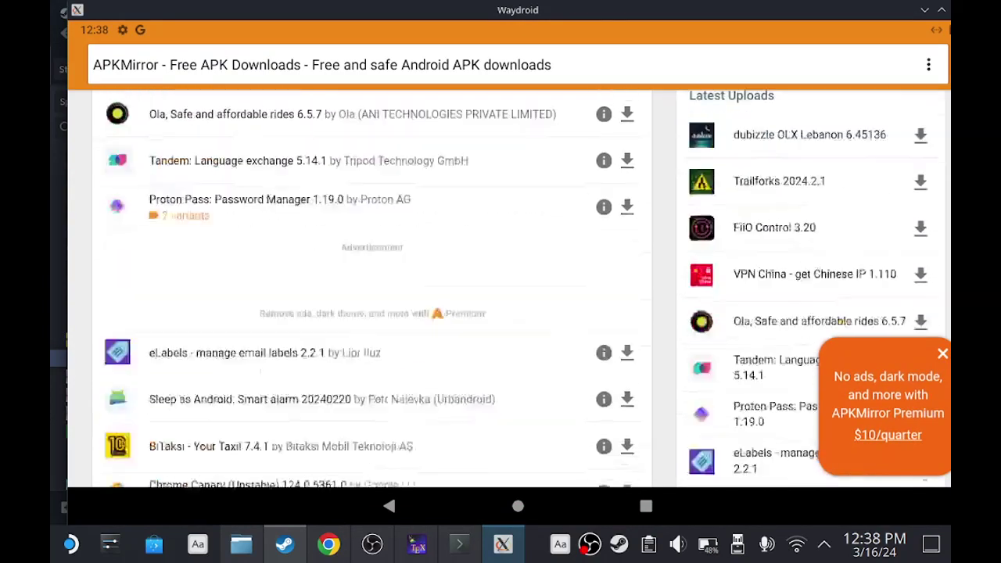
{"action": "scroll", "coordinate": [455, 395], "scroll_direction": "down", "scroll_amount": 5}
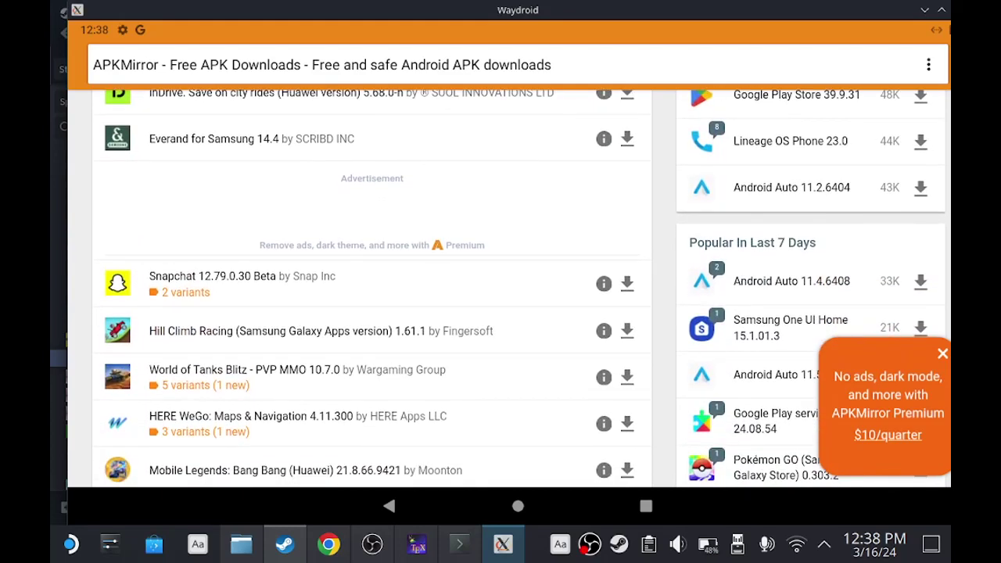
Open Fingersoft's apps on APKMirror and view the download variants of Hill Climb Racing 2 1.59.6.
{"action": "left_click", "coordinate": [468, 332]}
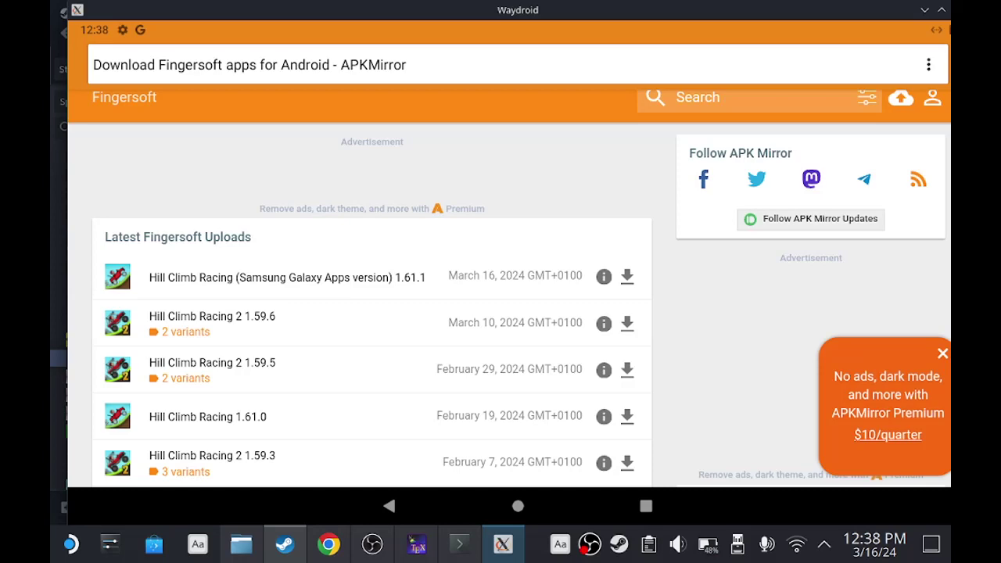
{"action": "left_click", "coordinate": [204, 337]}
{"action": "scroll", "coordinate": [415, 435], "scroll_direction": "down", "scroll_amount": 10}
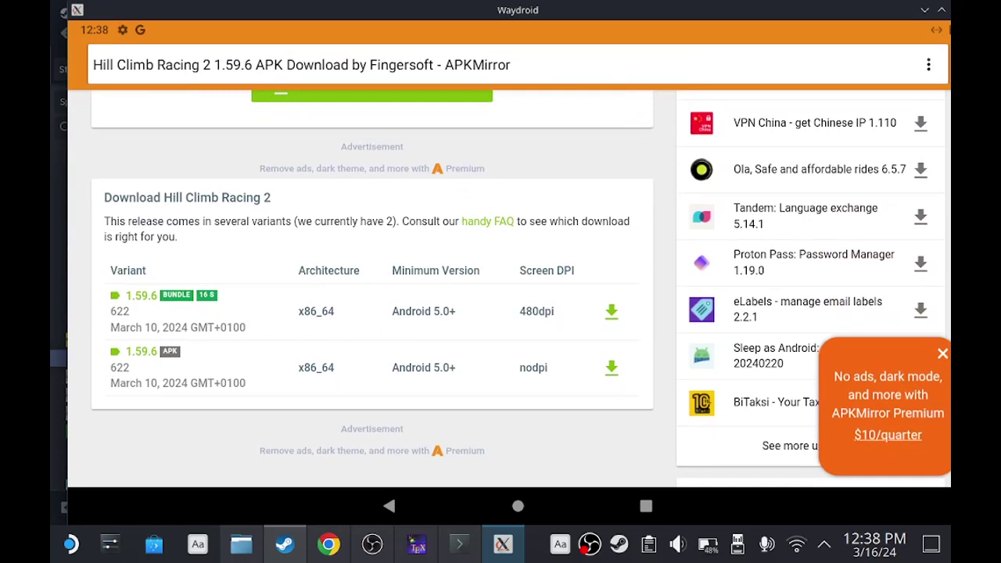
Return to the Android home screen, launch Disney+, and maximize the Waydroid window.
{"action": "mouse_move", "coordinate": [595, 12]}
{"action": "left_mouse_down"}
{"action": "mouse_move", "coordinate": [547, 235]}
{"action": "mouse_move", "coordinate": [621, 29]}
{"action": "mouse_move", "coordinate": [586, 18]}
{"action": "mouse_move", "coordinate": [590, 28]}
{"action": "left_mouse_up"}
{"action": "left_click", "coordinate": [512, 517]}
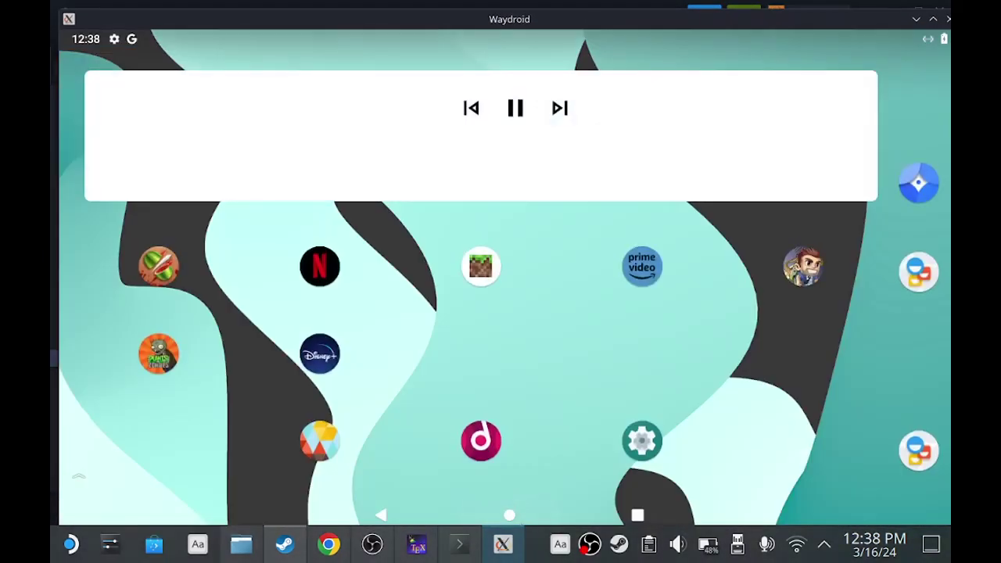
{"action": "left_click", "coordinate": [326, 358]}
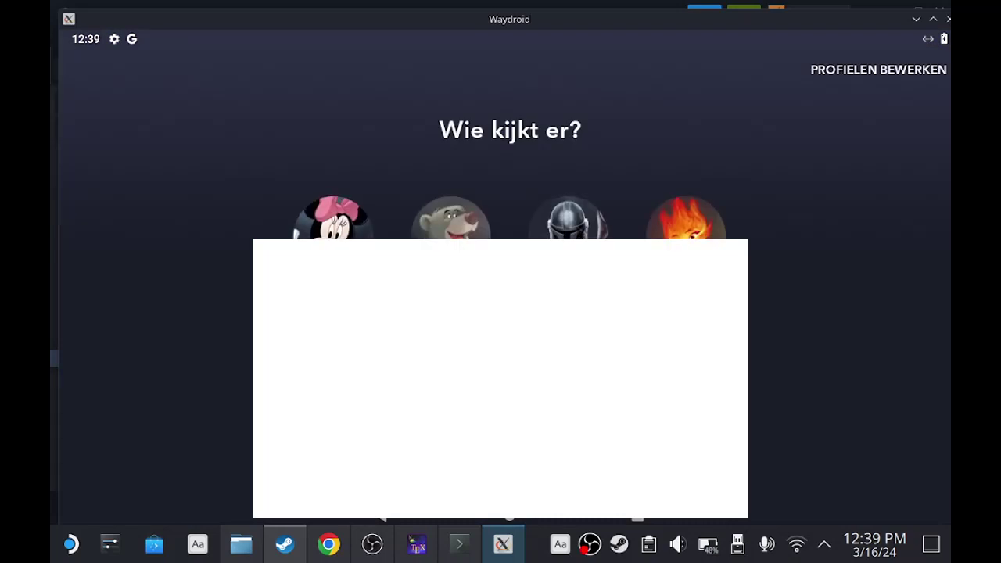
{"action": "left_click", "coordinate": [933, 18]}
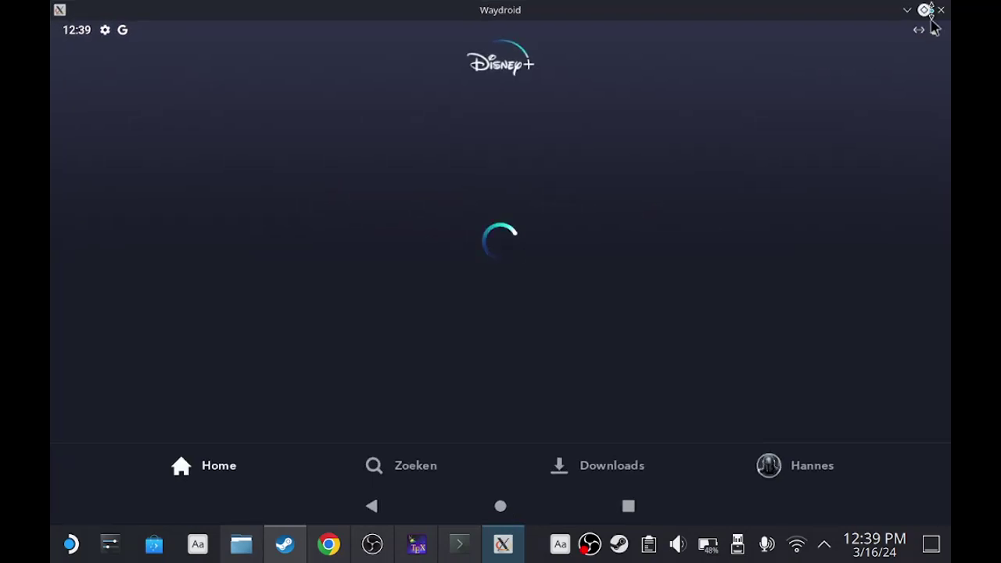
Look through the recommended and new titles on the Disney+ home page and open its search page.
{"action": "scroll", "coordinate": [500, 242], "scroll_direction": "down", "scroll_amount": 3}
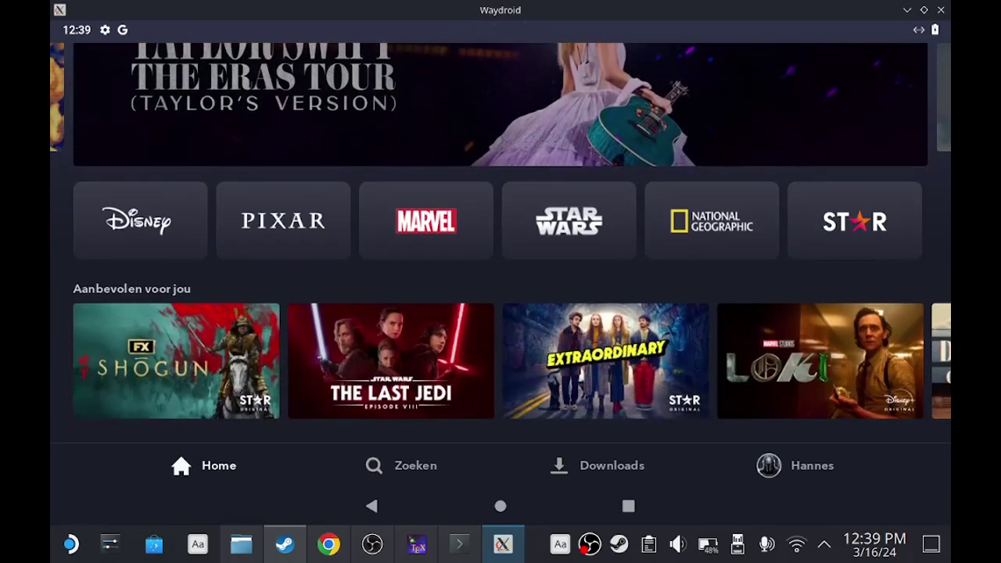
{"action": "scroll", "coordinate": [849, 415], "scroll_direction": "down", "scroll_amount": 2}
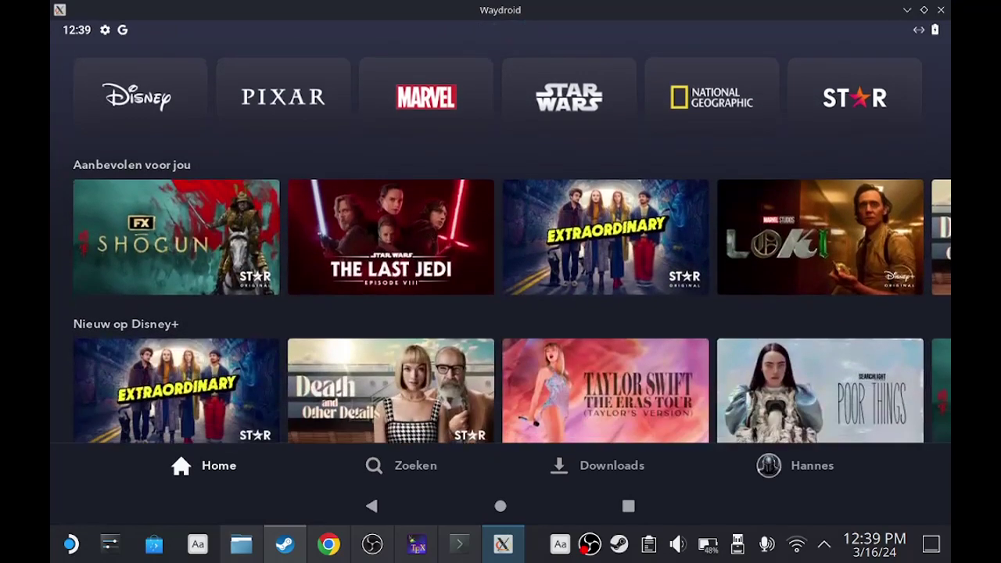
{"action": "left_click", "coordinate": [415, 469]}
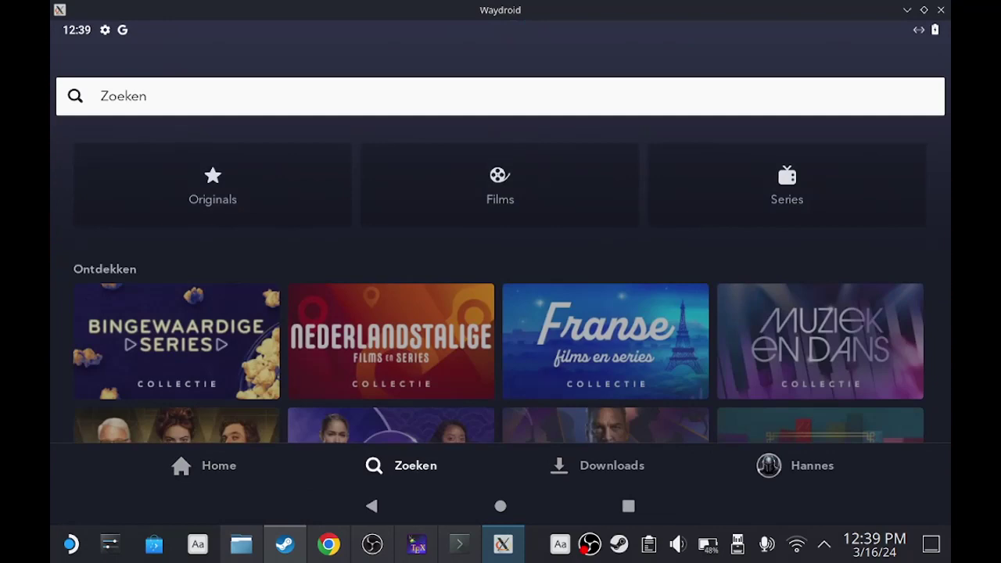
Search Disney+ for "bl" and open the Bluey series page from the results.
{"action": "left_click", "coordinate": [451, 95]}
{"action": "left_click", "coordinate": [518, 425]}
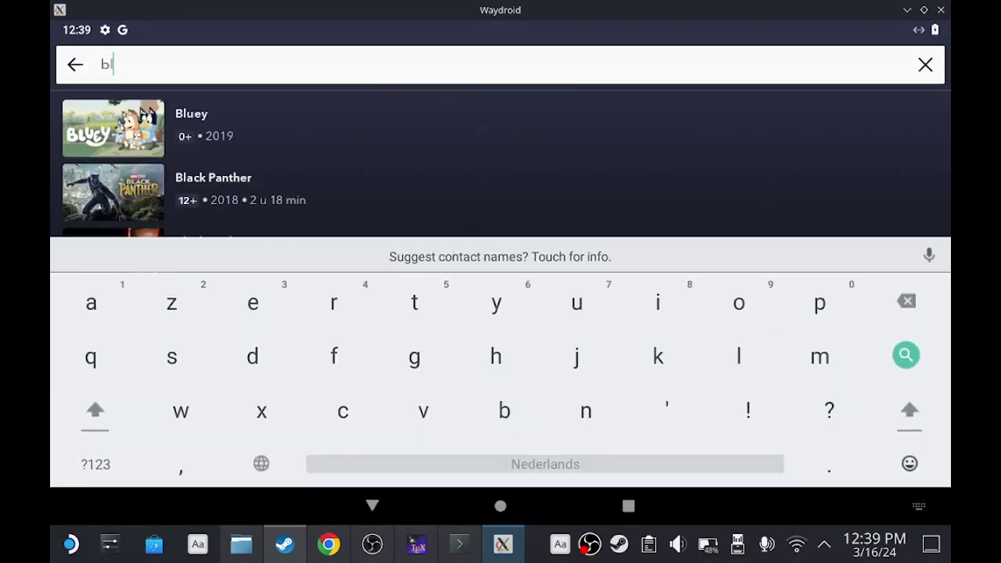
{"action": "left_click", "coordinate": [399, 129]}
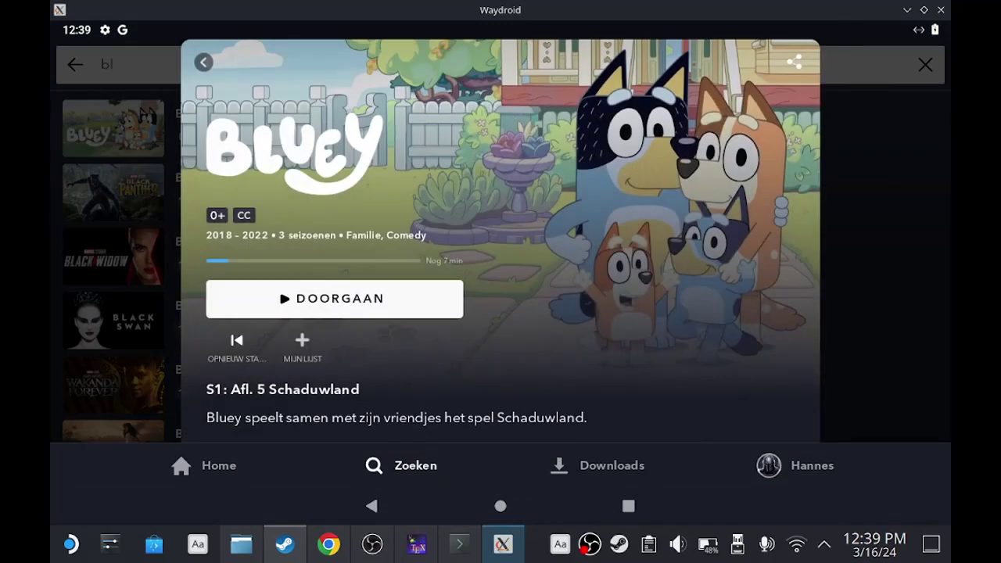
{"action": "left_click_drag", "start_coordinate": [633, 435], "coordinate": [635, 349]}
{"action": "left_click", "coordinate": [770, 306]}
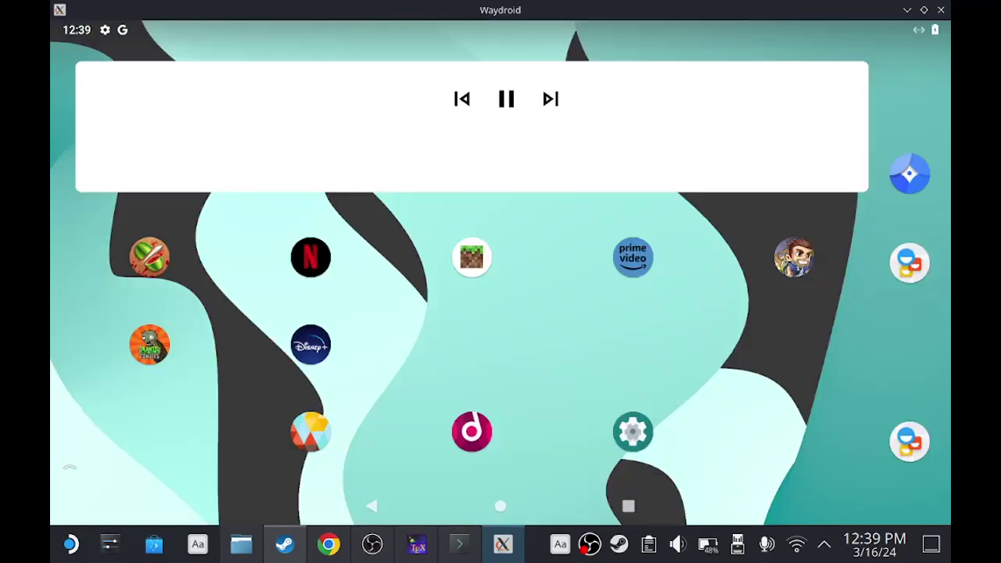
Relaunch Disney+ from the Android home screen and reopen the Bluey series page from the recent searches.
{"action": "left_click", "coordinate": [310, 345]}
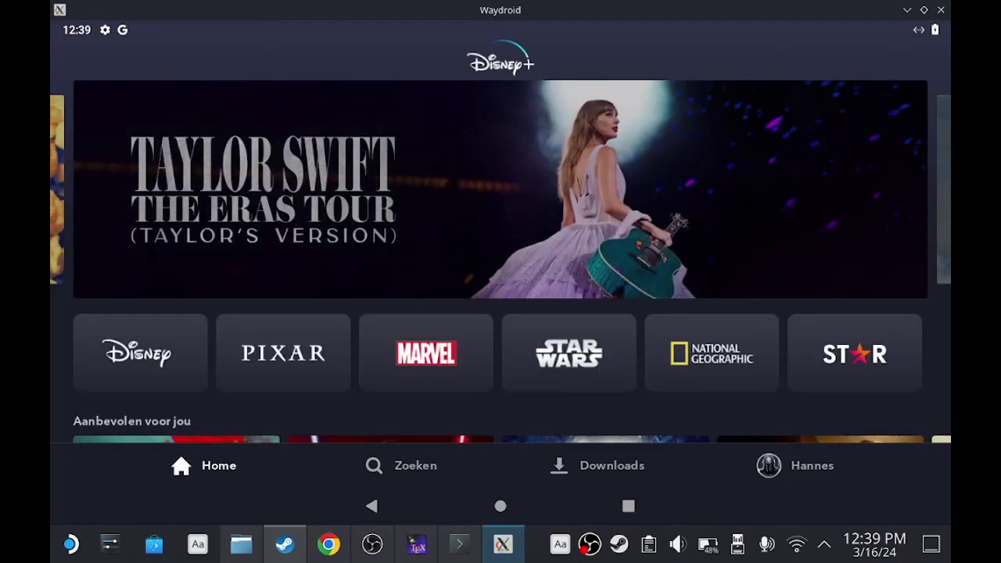
{"action": "left_click", "coordinate": [410, 476]}
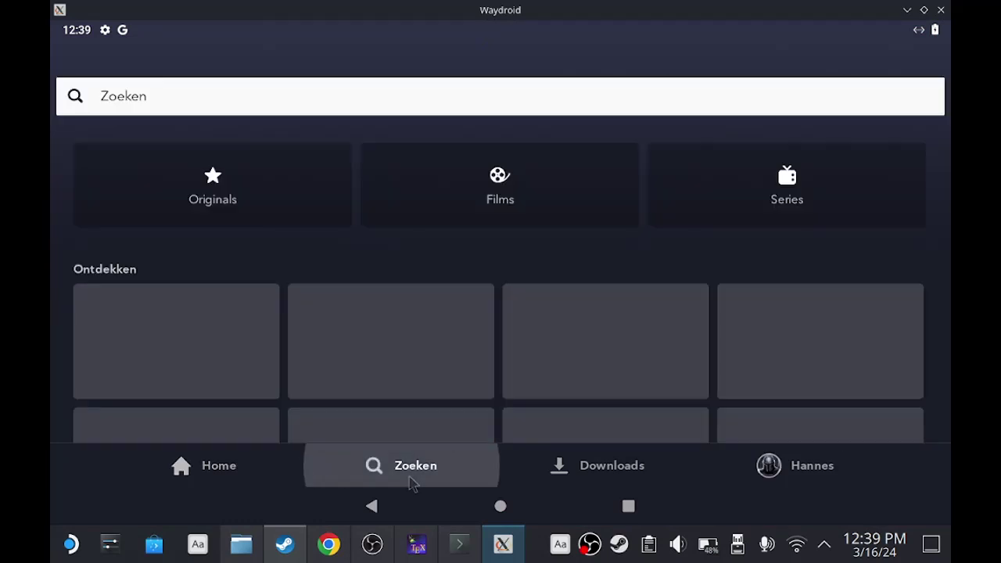
{"action": "left_click", "coordinate": [507, 102]}
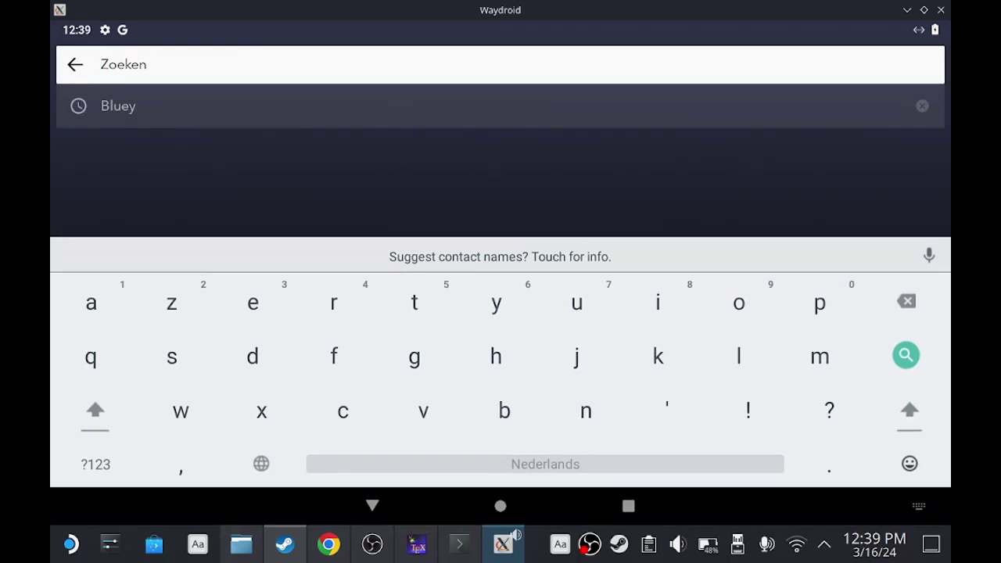
{"action": "left_click", "coordinate": [399, 115]}
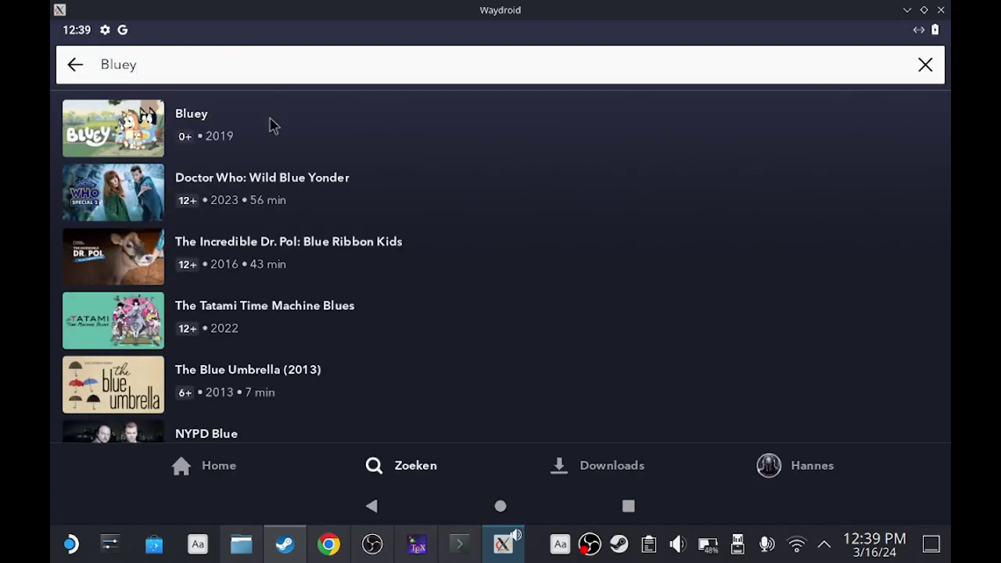
{"action": "left_click", "coordinate": [272, 127]}
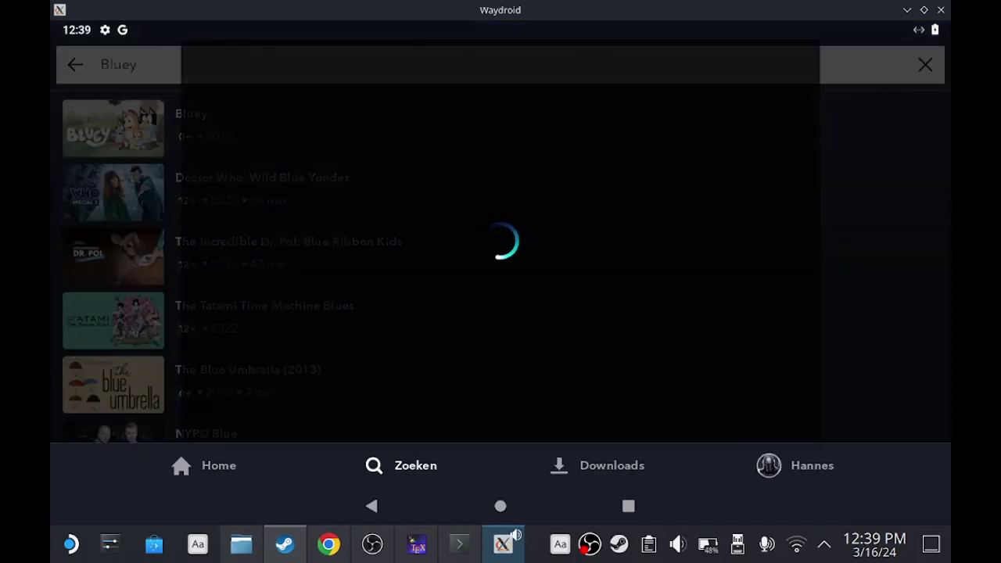
{"action": "scroll", "coordinate": [659, 352], "scroll_direction": "down", "scroll_amount": 5}
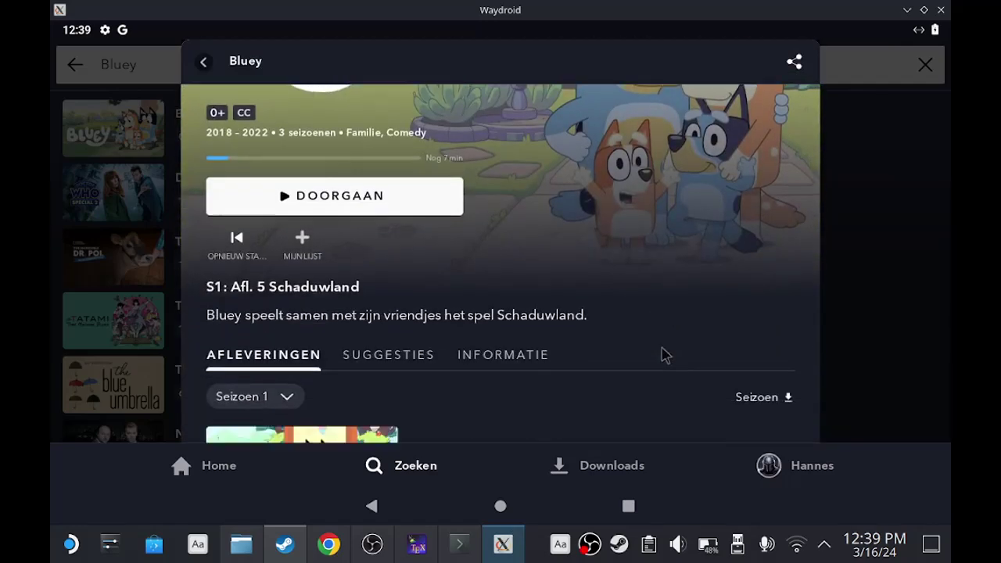
{"action": "left_click", "coordinate": [785, 210]}
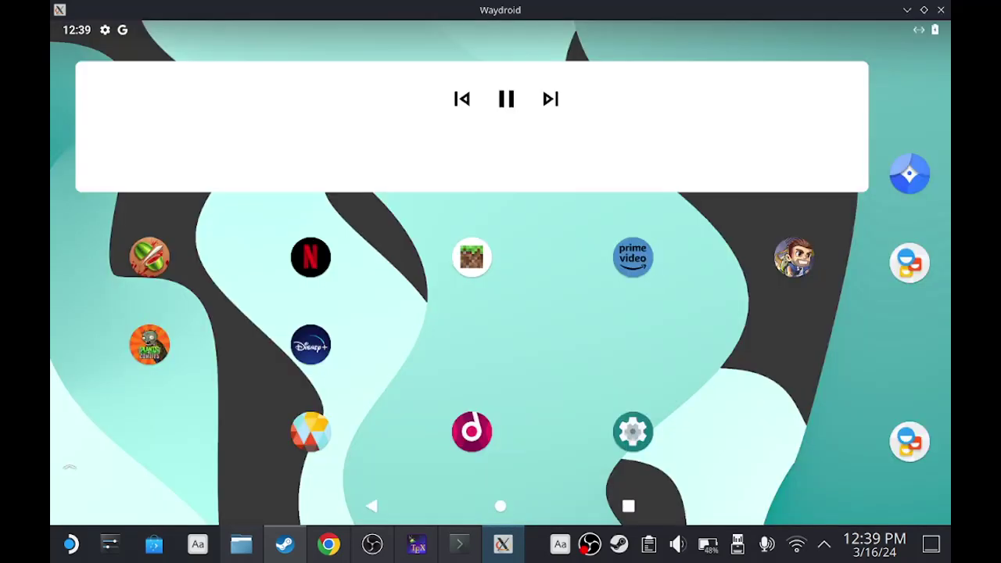
Start Disney+ again, rerun the recent search for Bluey, and open the series page at its episode section.
{"action": "left_click", "coordinate": [315, 349]}
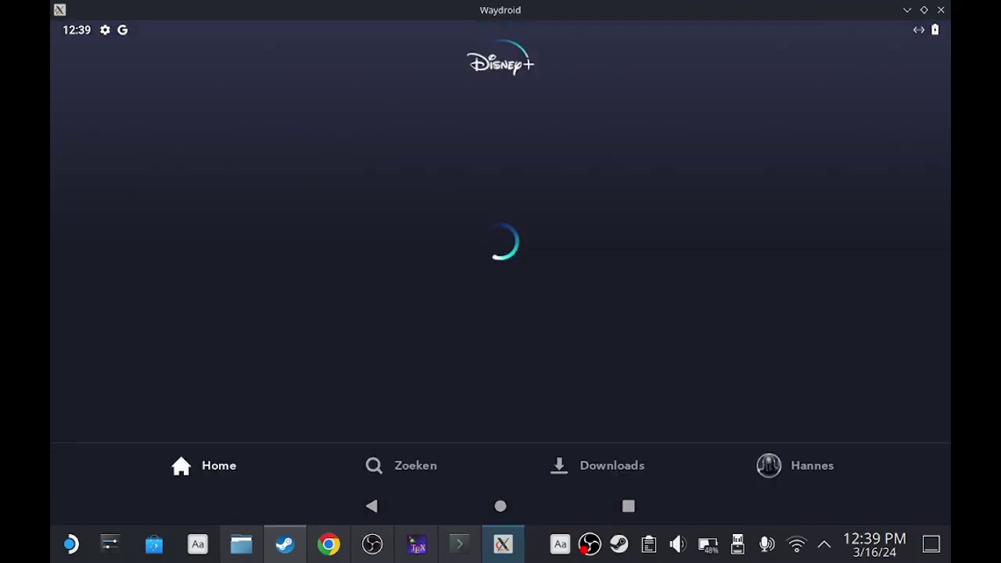
{"action": "scroll", "coordinate": [803, 340], "scroll_direction": "down", "scroll_amount": 2}
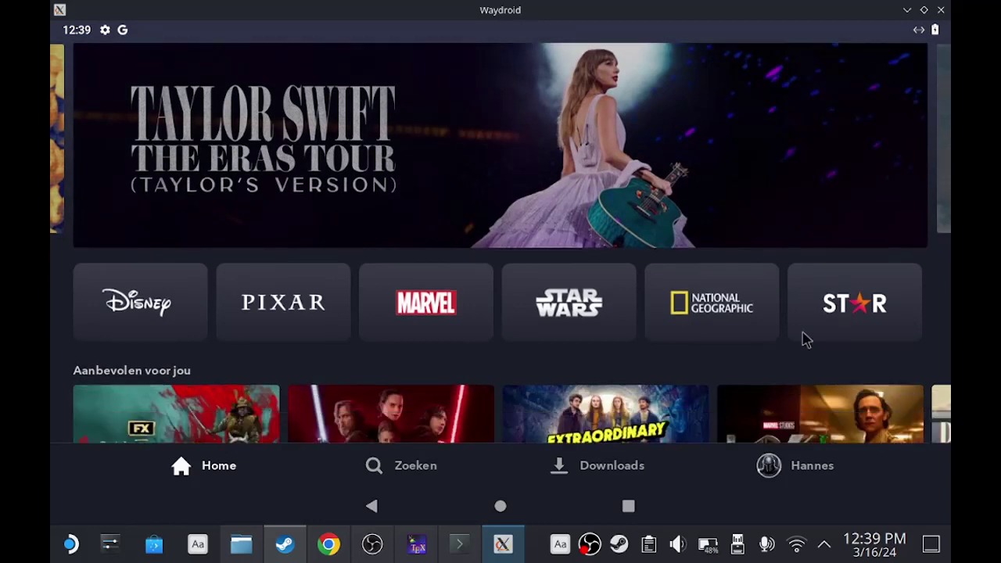
{"action": "scroll", "coordinate": [443, 198], "scroll_direction": "up", "scroll_amount": 2}
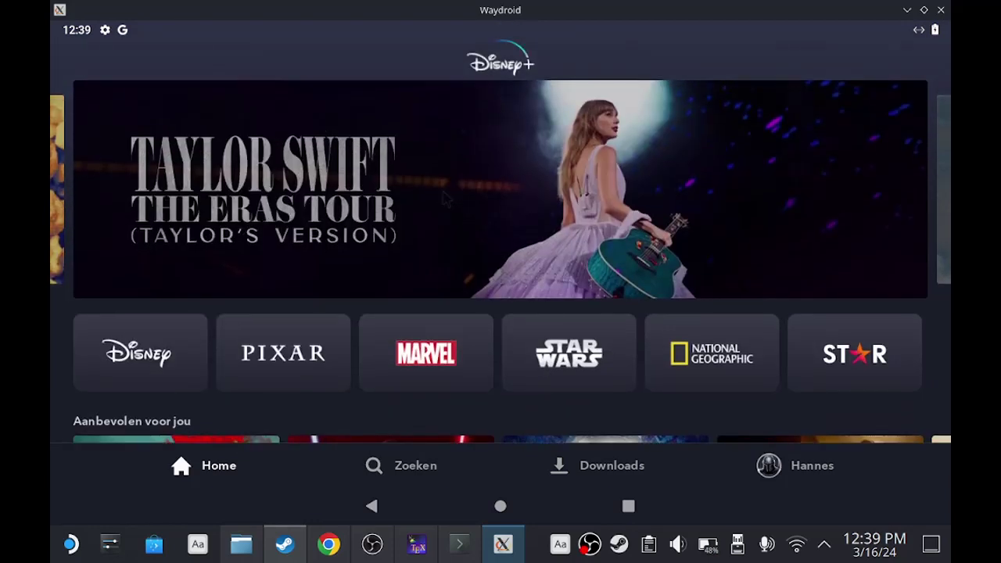
{"action": "left_click", "coordinate": [401, 466]}
{"action": "left_click", "coordinate": [357, 96]}
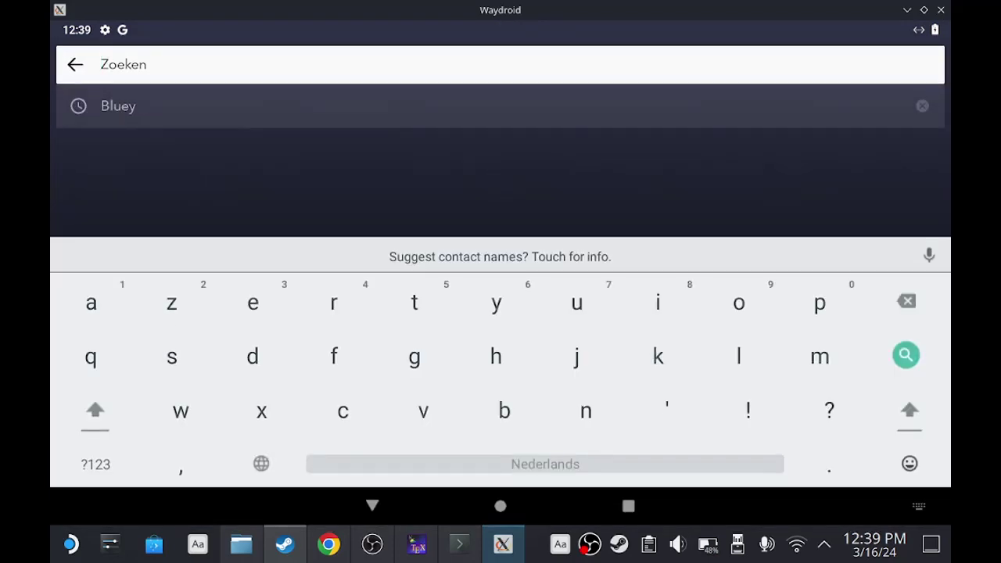
{"action": "left_click", "coordinate": [349, 109]}
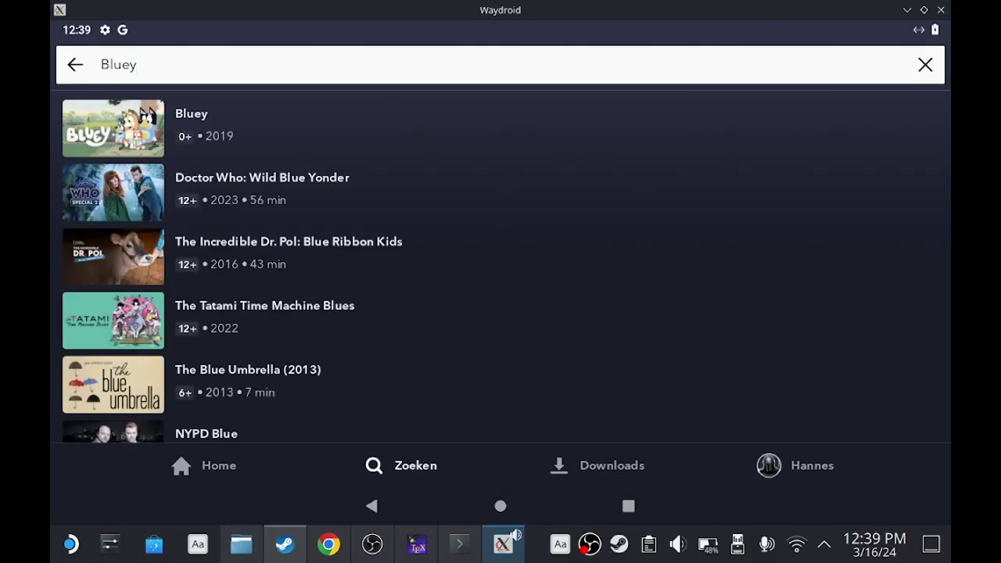
{"action": "left_click", "coordinate": [310, 139]}
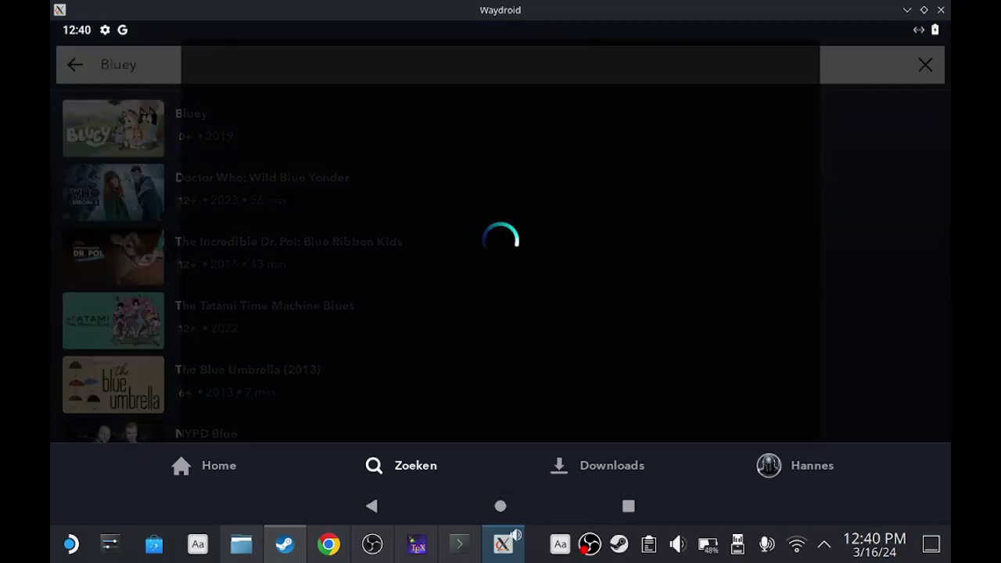
{"action": "scroll", "coordinate": [588, 363], "scroll_direction": "down", "scroll_amount": 5}
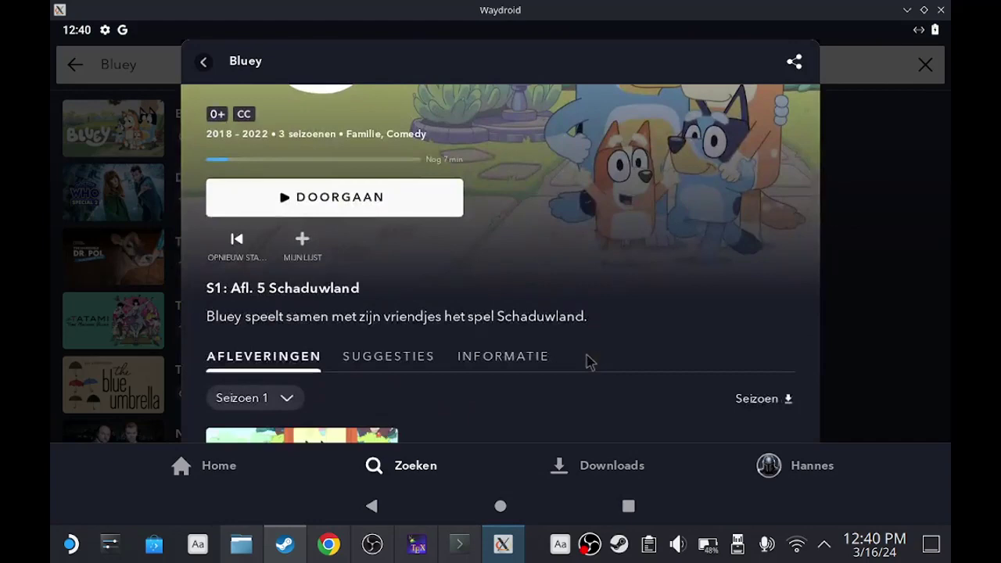
Switch the Bluey episode list to Seizoen 2.
{"action": "left_click", "coordinate": [267, 247]}
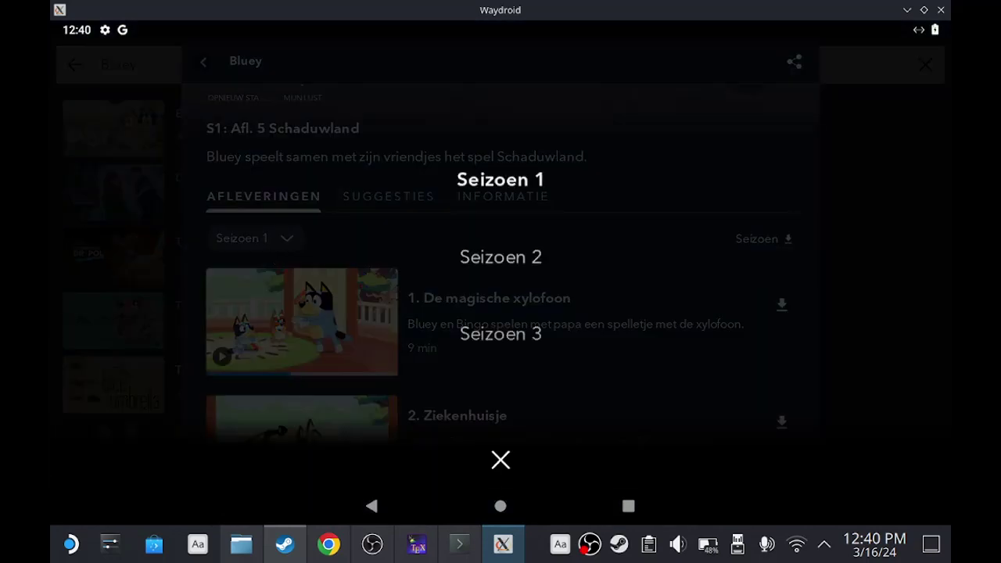
{"action": "left_click", "coordinate": [517, 257]}
{"action": "scroll", "coordinate": [563, 376], "scroll_direction": "down", "scroll_amount": 6}
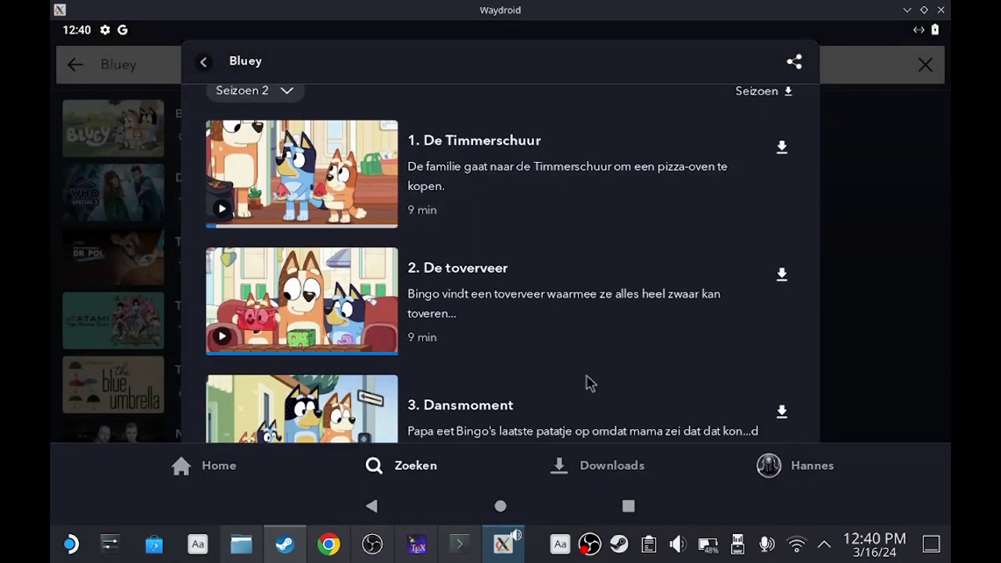
Download season 2 episodes 3 to 6 of Bluey: Dansmoment, Squash, Hints and BINGO.
{"action": "scroll", "coordinate": [604, 374], "scroll_direction": "down", "scroll_amount": 2}
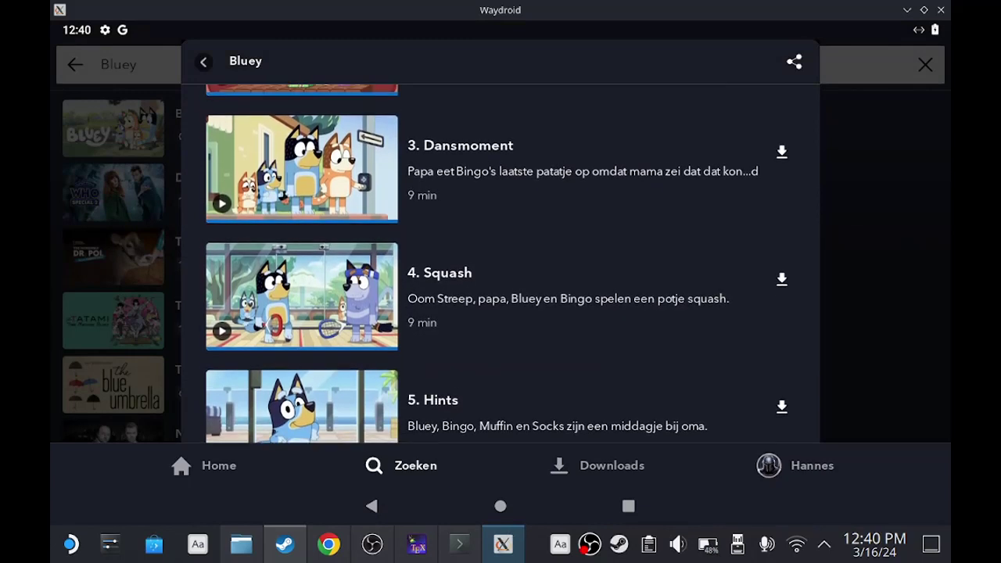
{"action": "left_click", "coordinate": [782, 153]}
{"action": "left_click", "coordinate": [782, 280]}
{"action": "left_click", "coordinate": [782, 408]}
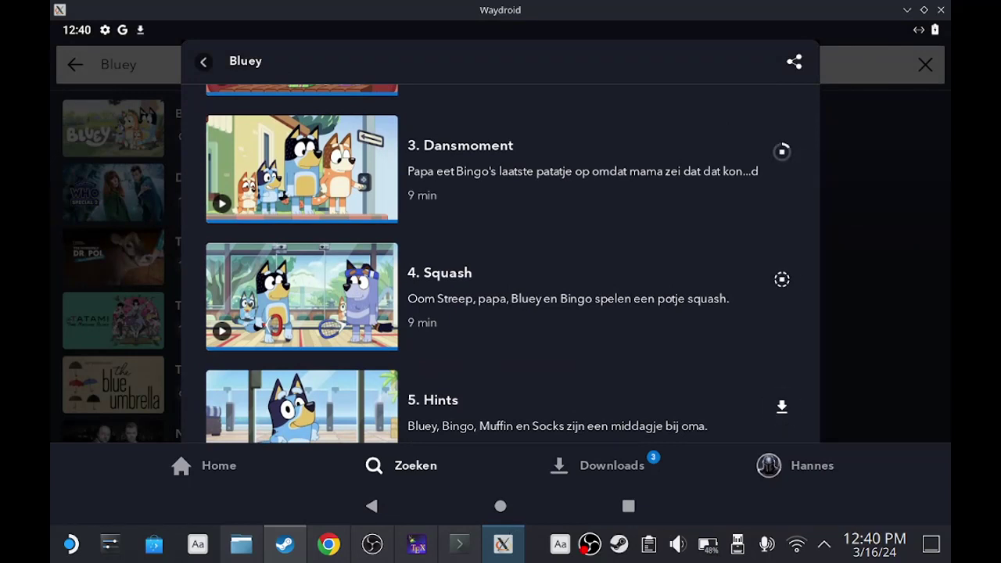
{"action": "scroll", "coordinate": [780, 385], "scroll_direction": "down", "scroll_amount": 2}
{"action": "left_click", "coordinate": [791, 368]}
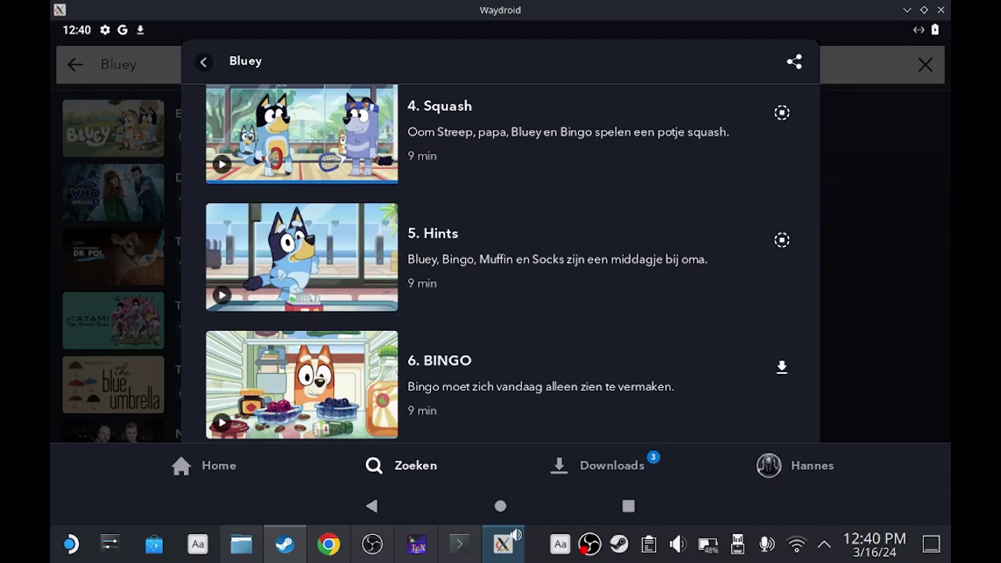
Open the Android notification shade, try to swipe away the Android Setup notification, and check the progress of the Disney+ downloads.
{"action": "scroll", "coordinate": [641, 320], "scroll_direction": "up", "scroll_amount": 5}
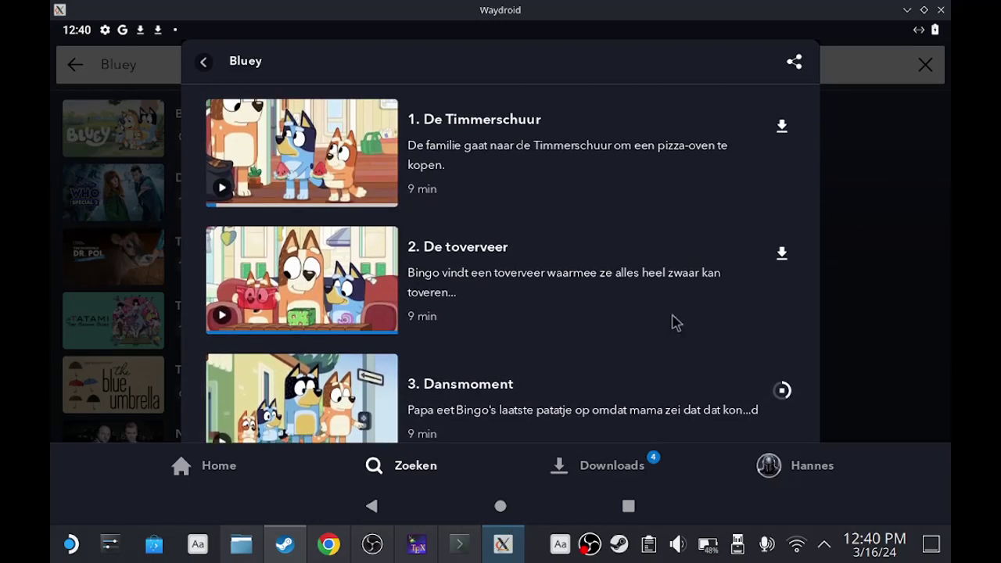
{"action": "scroll", "coordinate": [672, 321], "scroll_direction": "down", "scroll_amount": 1}
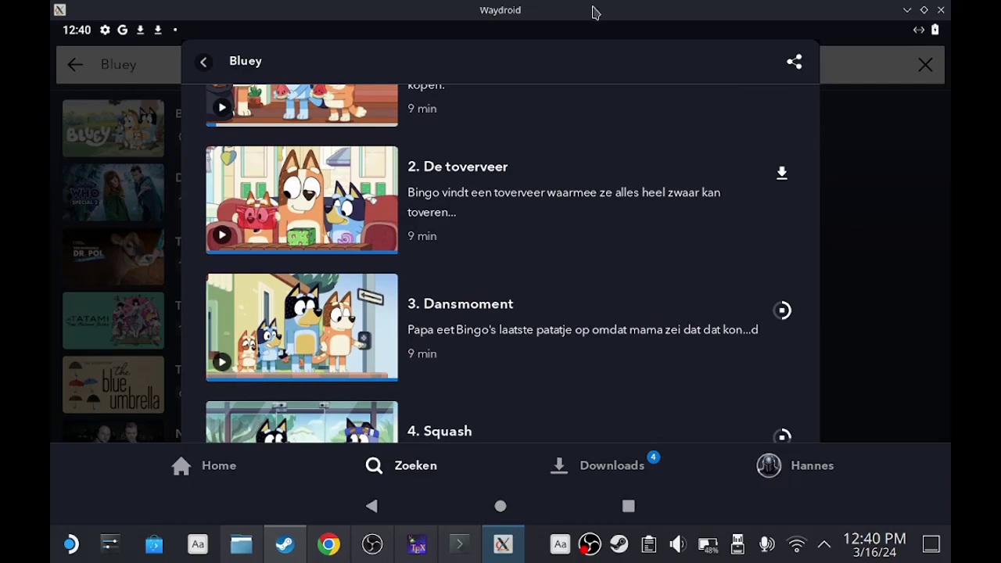
{"action": "left_click_drag", "start_coordinate": [592, 11], "coordinate": [579, 36]}
{"action": "left_click_drag", "start_coordinate": [402, 57], "coordinate": [406, 117]}
{"action": "left_click_drag", "start_coordinate": [470, 25], "coordinate": [470, 234]}
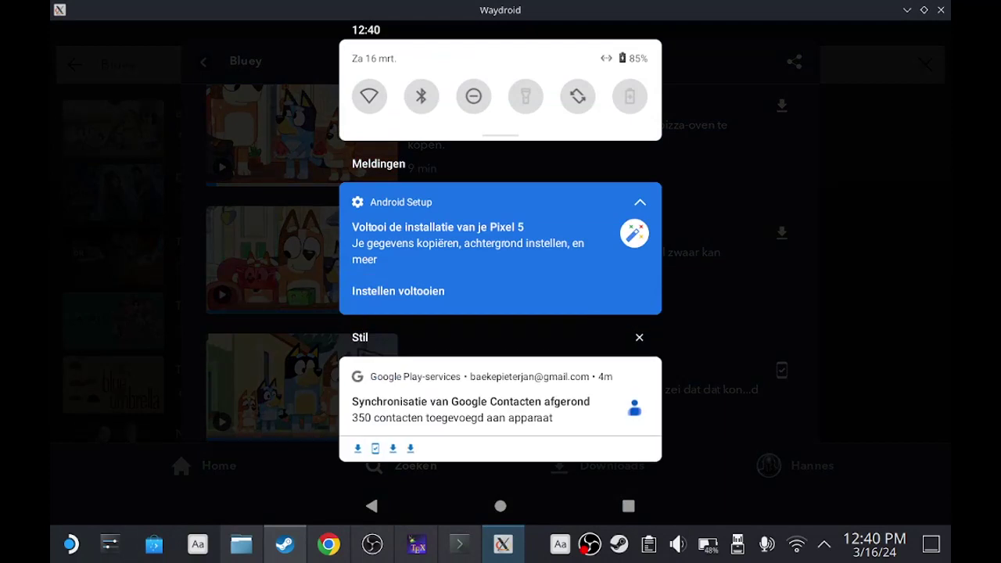
{"action": "left_click_drag", "start_coordinate": [417, 252], "coordinate": [564, 252]}
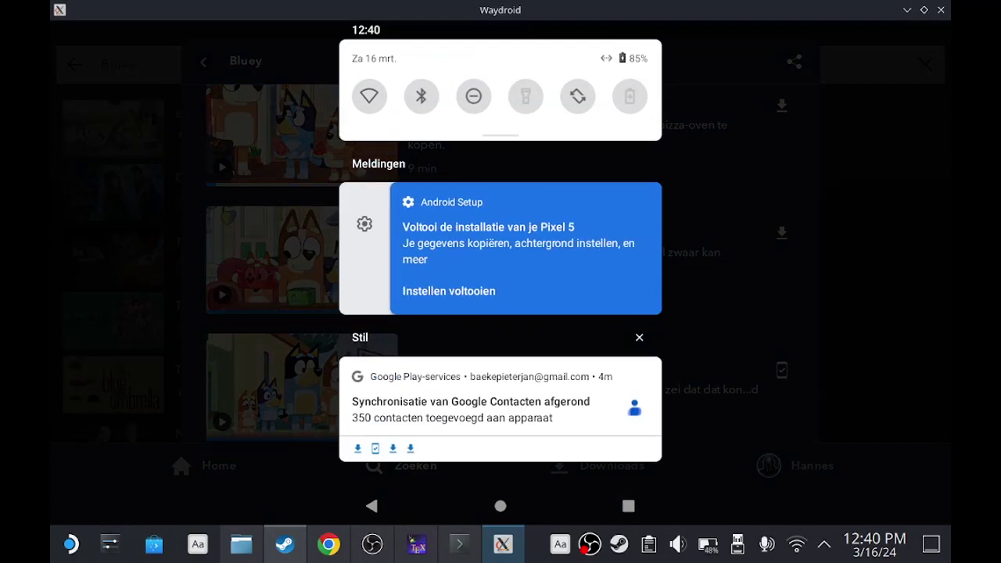
{"action": "left_click_drag", "start_coordinate": [372, 246], "coordinate": [465, 244]}
{"action": "left_click_drag", "start_coordinate": [553, 258], "coordinate": [469, 258]}
{"action": "scroll", "coordinate": [496, 315], "scroll_direction": "down", "scroll_amount": 5}
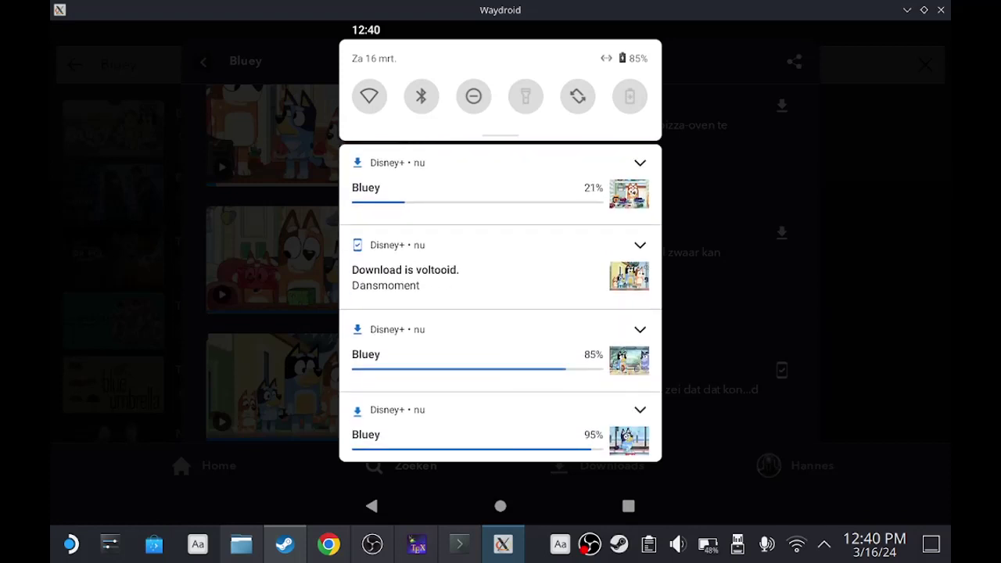
Dismiss the Disney+ notifications for completed downloads and close the notification shade.
{"action": "left_click_drag", "start_coordinate": [368, 291], "coordinate": [517, 291]}
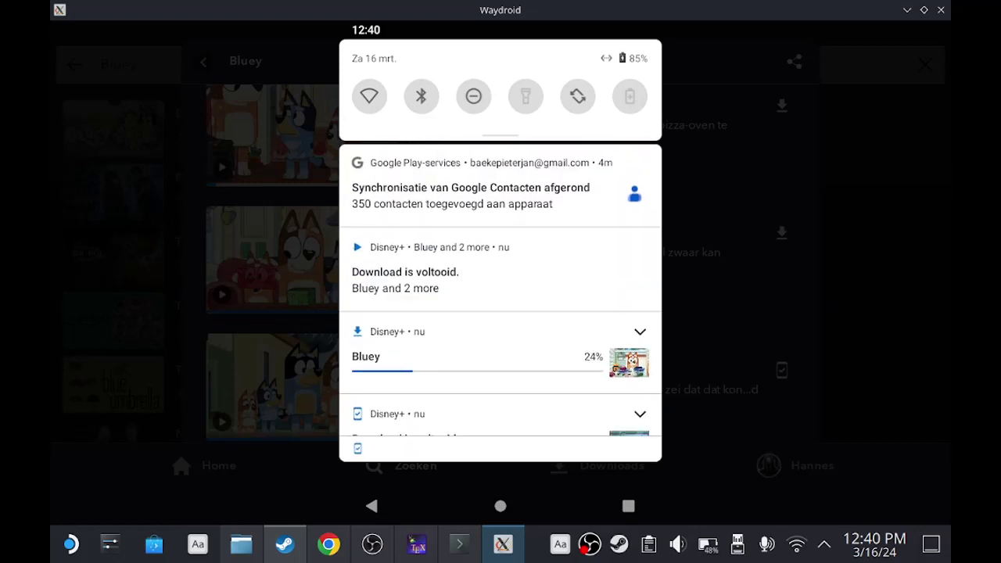
{"action": "left_click_drag", "start_coordinate": [375, 279], "coordinate": [436, 279]}
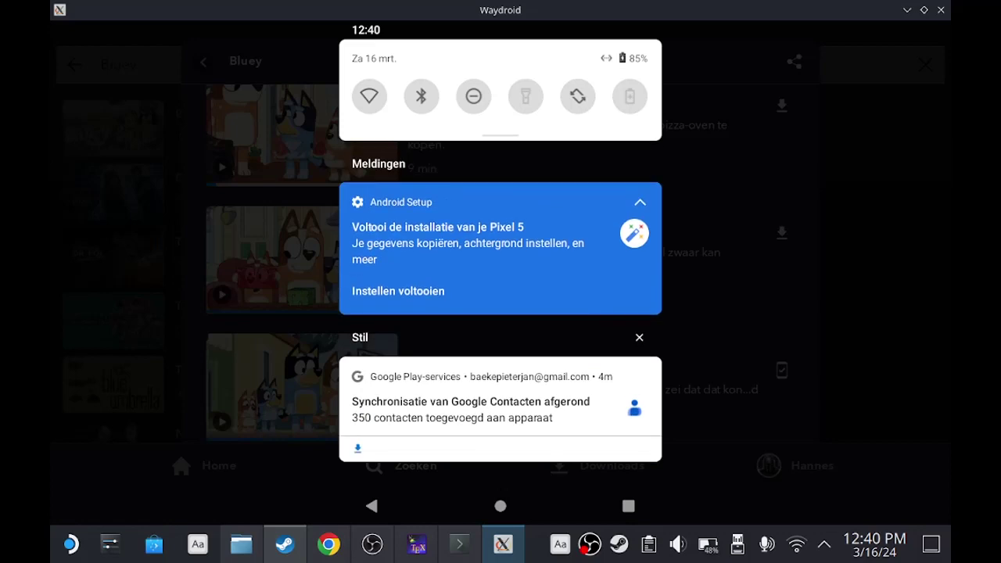
{"action": "scroll", "coordinate": [479, 423], "scroll_direction": "down", "scroll_amount": 3}
{"action": "left_click", "coordinate": [485, 453]}
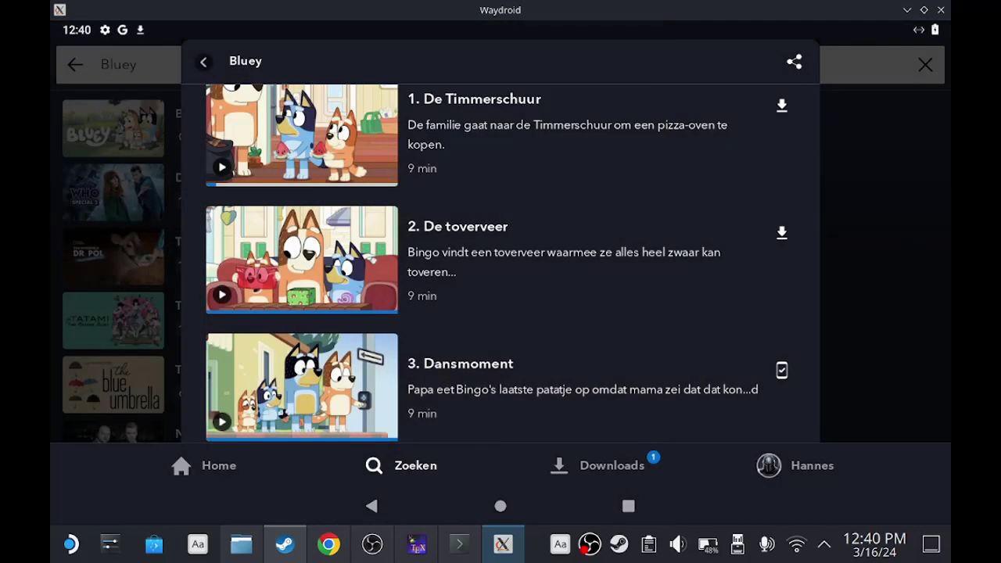
Play the downloaded season 2 episode 3, Dansmoment, and dismiss the full-screen notice.
{"action": "scroll", "coordinate": [643, 358], "scroll_direction": "down", "scroll_amount": 3}
{"action": "scroll", "coordinate": [586, 286], "scroll_direction": "up", "scroll_amount": 1}
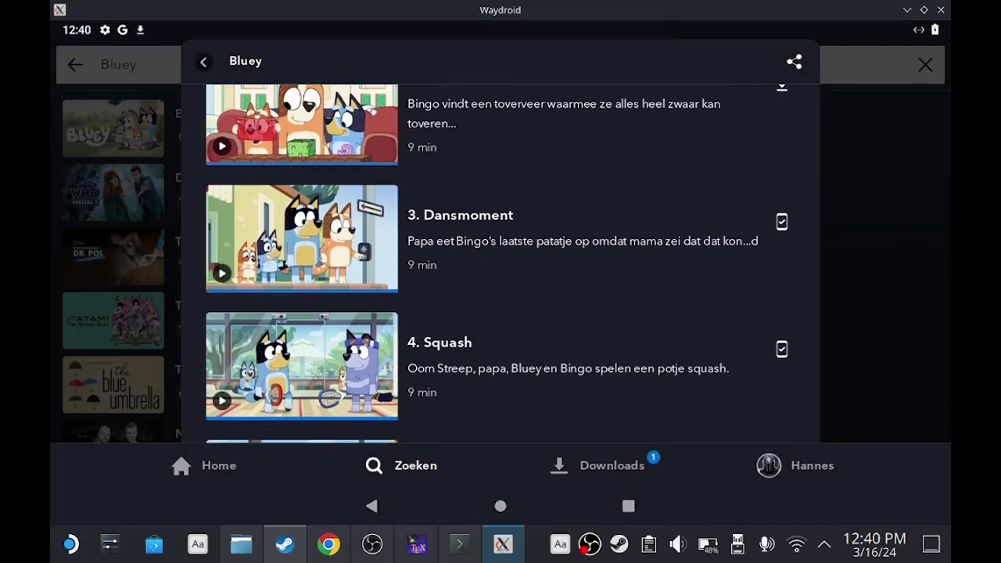
{"action": "left_click", "coordinate": [512, 237]}
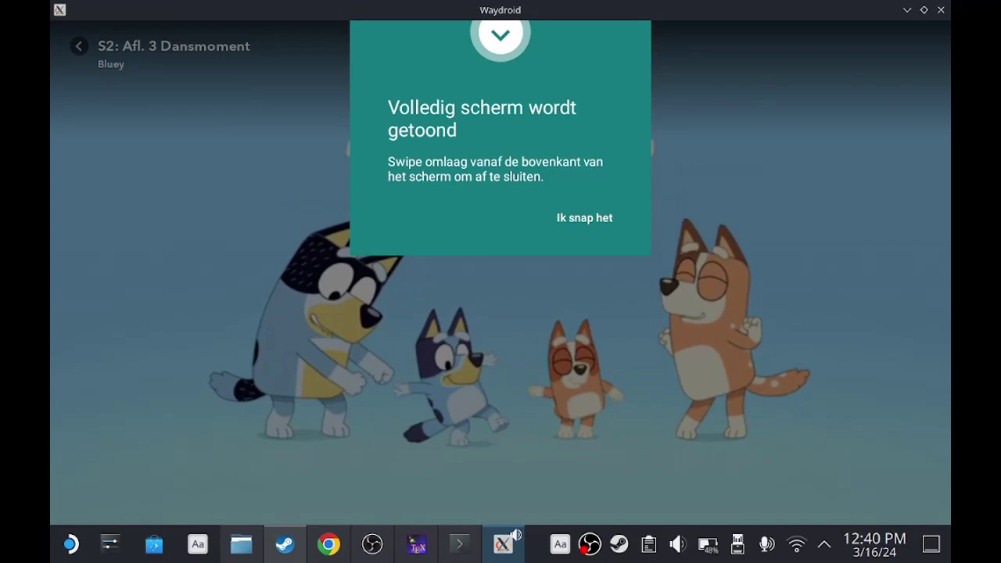
{"action": "left_click", "coordinate": [540, 327]}
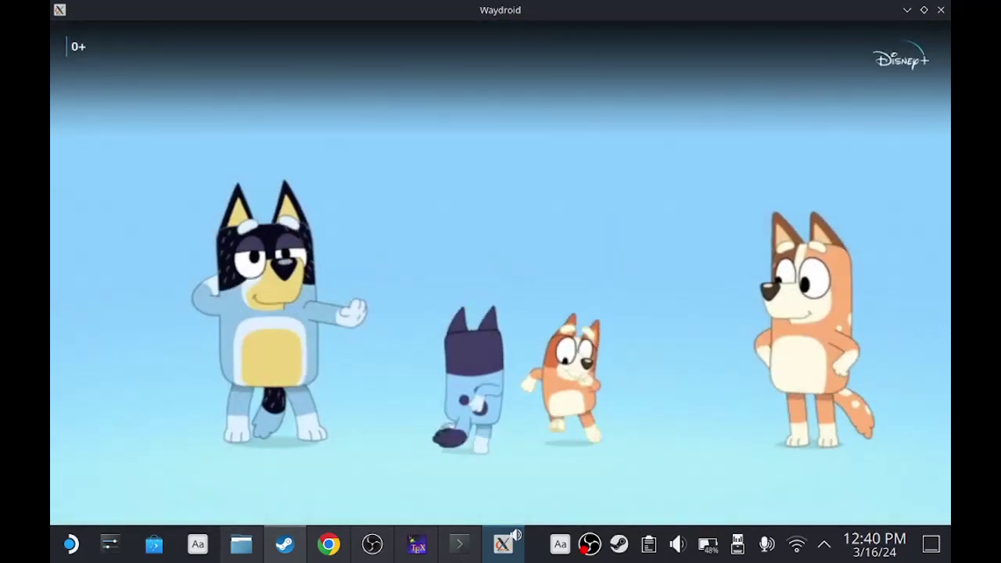
Bring up the playback controls during the Dansmoment episode and adjust the audio volume.
{"action": "key", "text": "Right"}
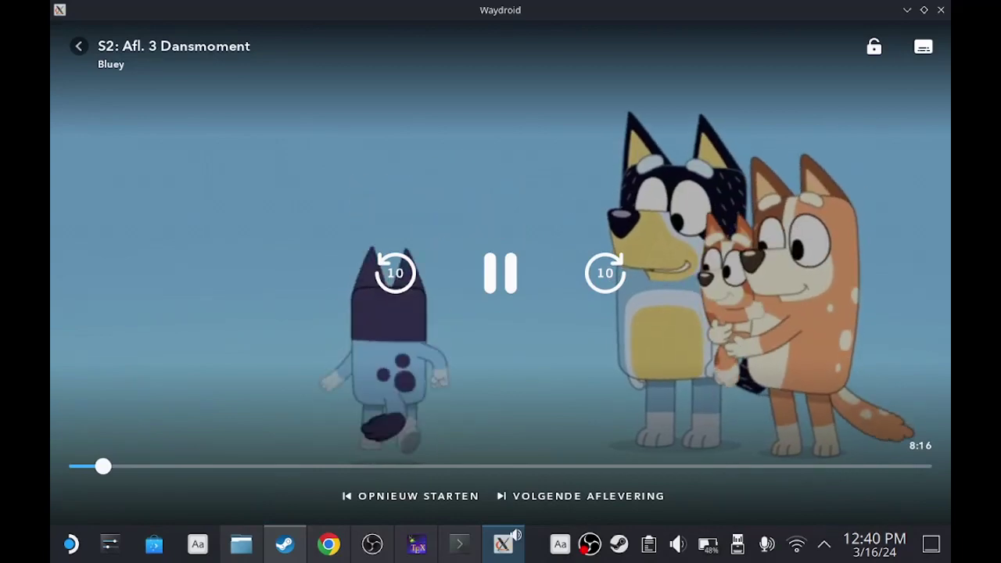
{"action": "key", "text": "XF86AudioLowerVolume"}
{"action": "key", "text": "XF86AudioRaiseVolume"}
{"action": "key", "text": "XF86AudioRaiseVolume"}
{"action": "key", "text": "XF86AudioRaiseVolume"}
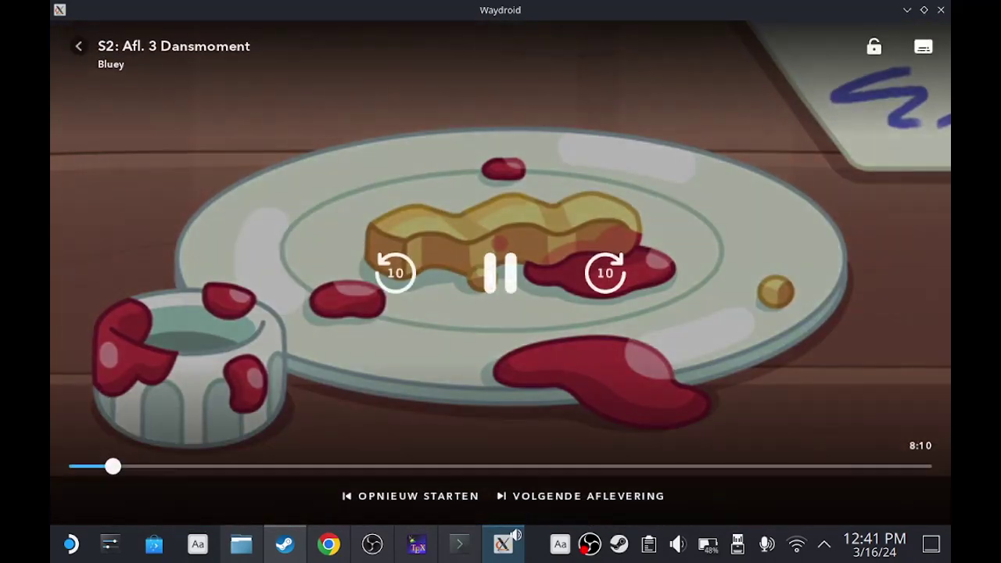
Review the audio and subtitle language options of the Dansmoment episode and leave the player.
{"action": "left_click", "coordinate": [921, 45]}
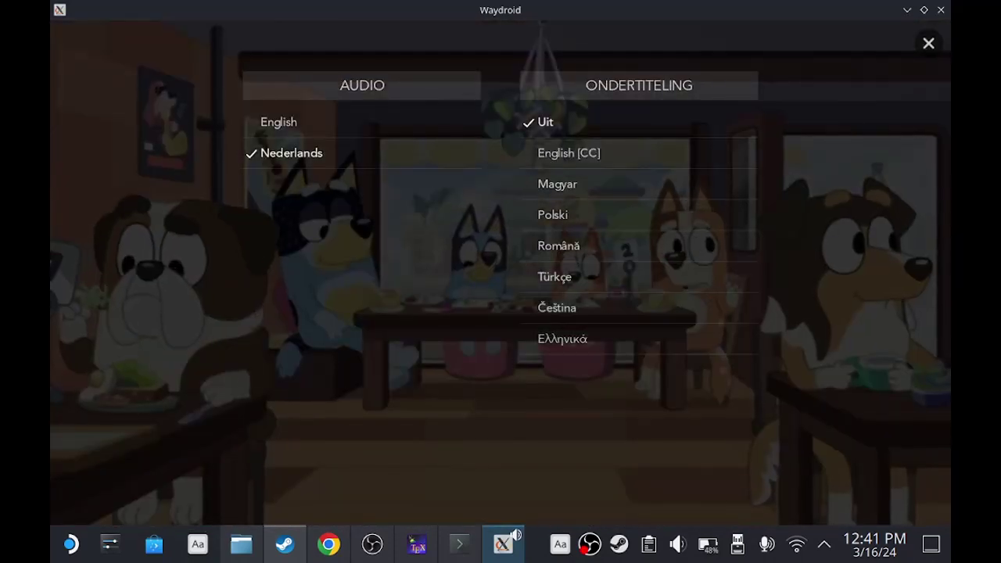
{"action": "left_click", "coordinate": [929, 44]}
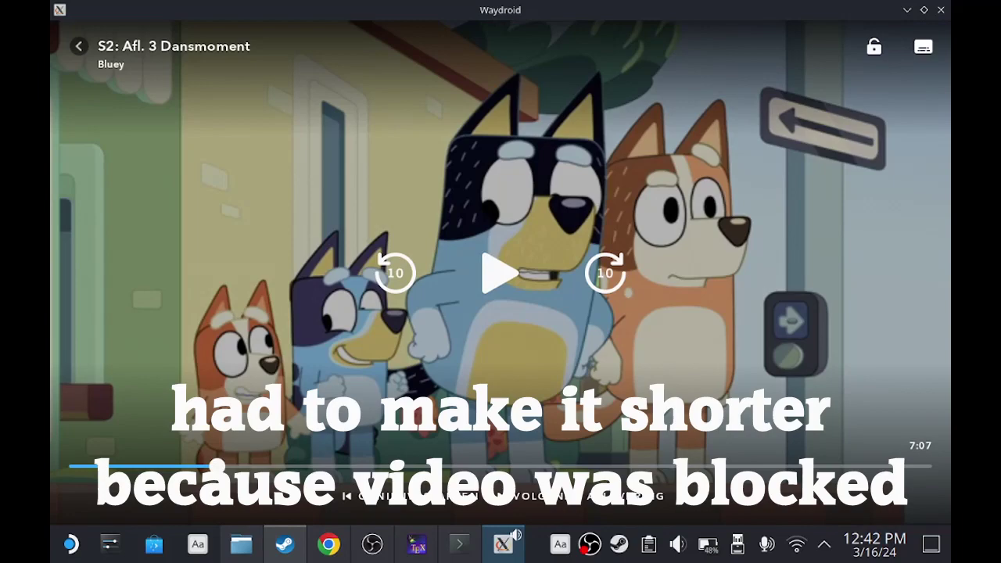
{"action": "left_click", "coordinate": [79, 46]}
{"action": "scroll", "coordinate": [505, 263], "scroll_direction": "up", "scroll_amount": 5}
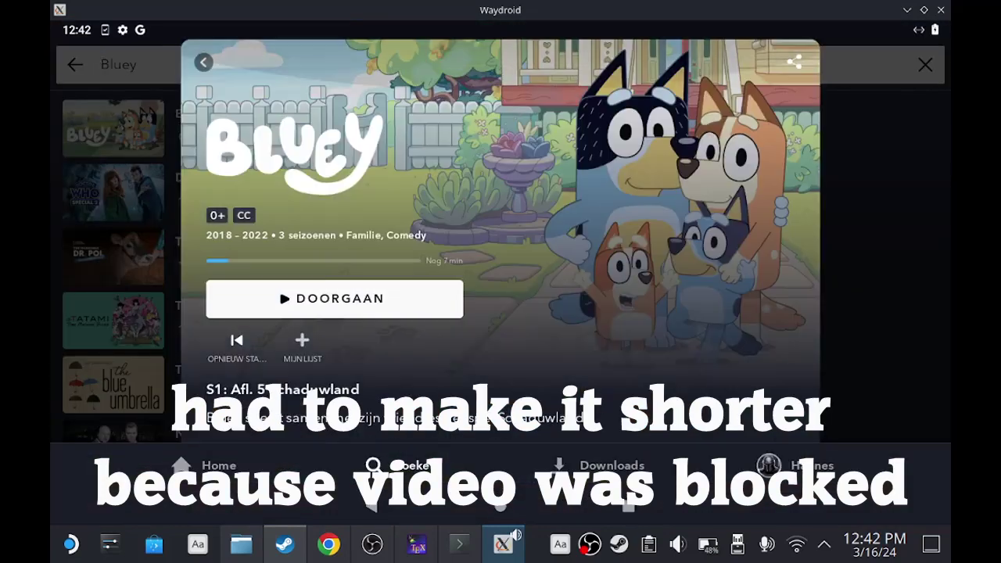
Return to the Disney+ home page and open the Amphibia series from the partially watched titles.
{"action": "left_click", "coordinate": [203, 62]}
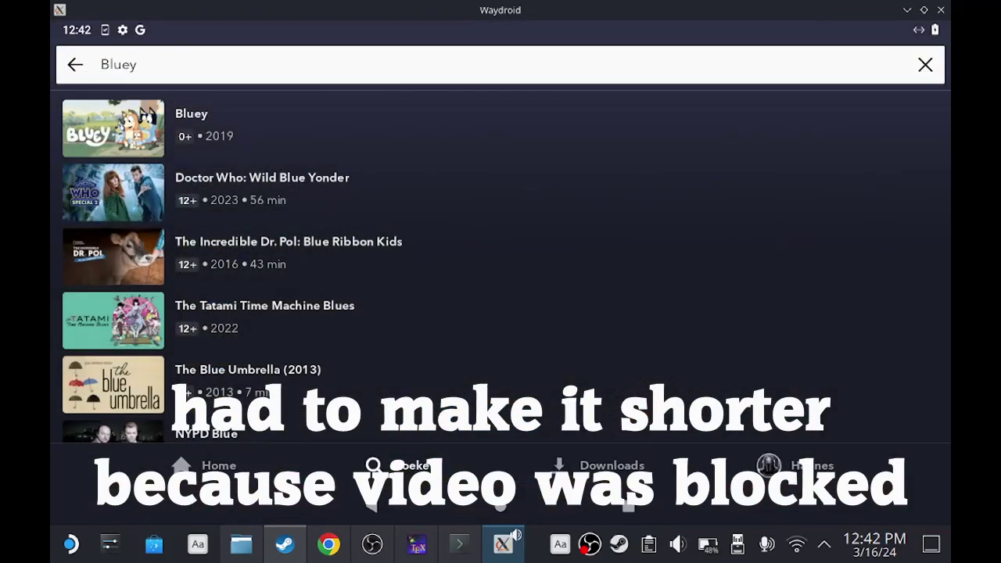
{"action": "left_click", "coordinate": [205, 466]}
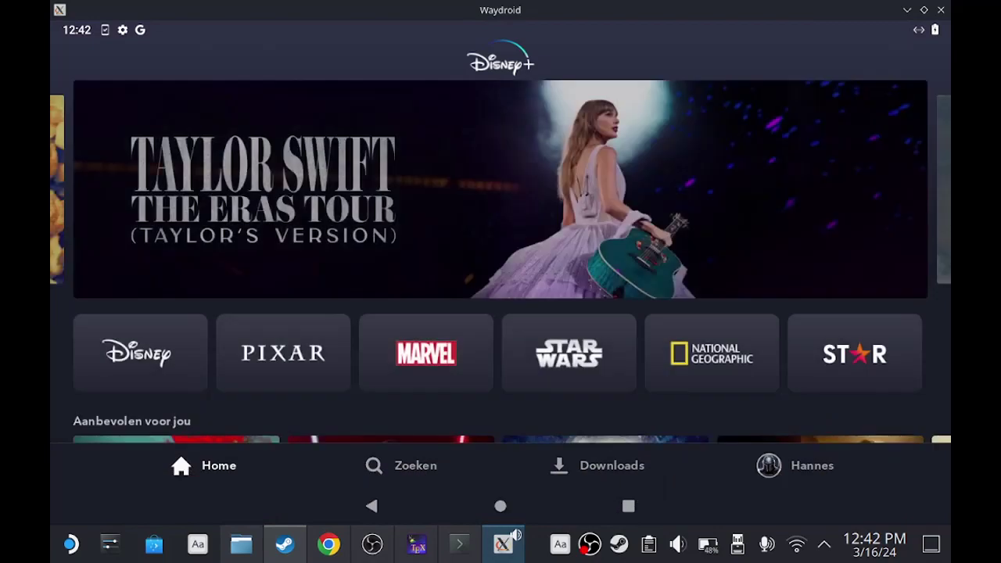
{"action": "scroll", "coordinate": [458, 381], "scroll_direction": "down", "scroll_amount": 5}
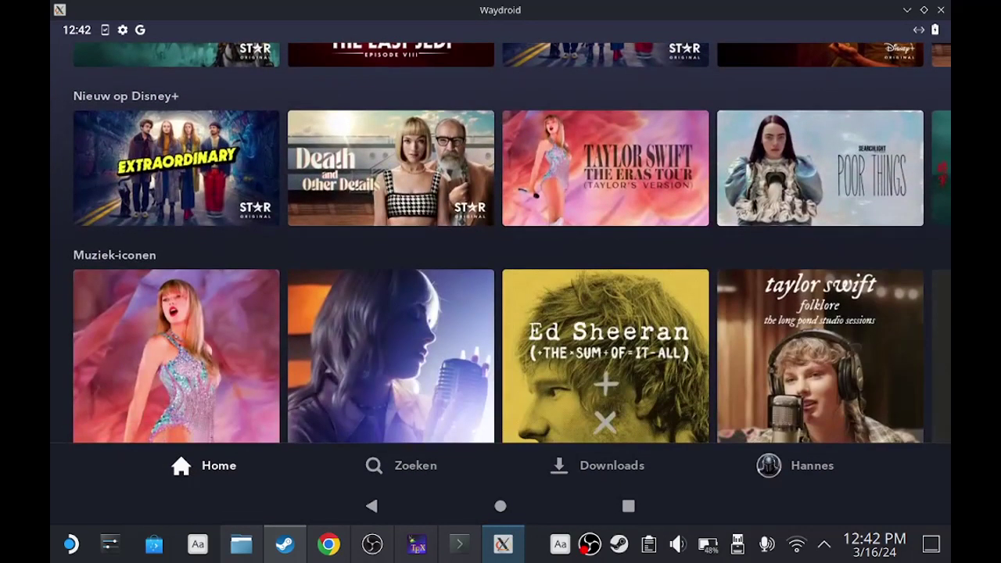
{"action": "scroll", "coordinate": [512, 243], "scroll_direction": "down", "scroll_amount": 6}
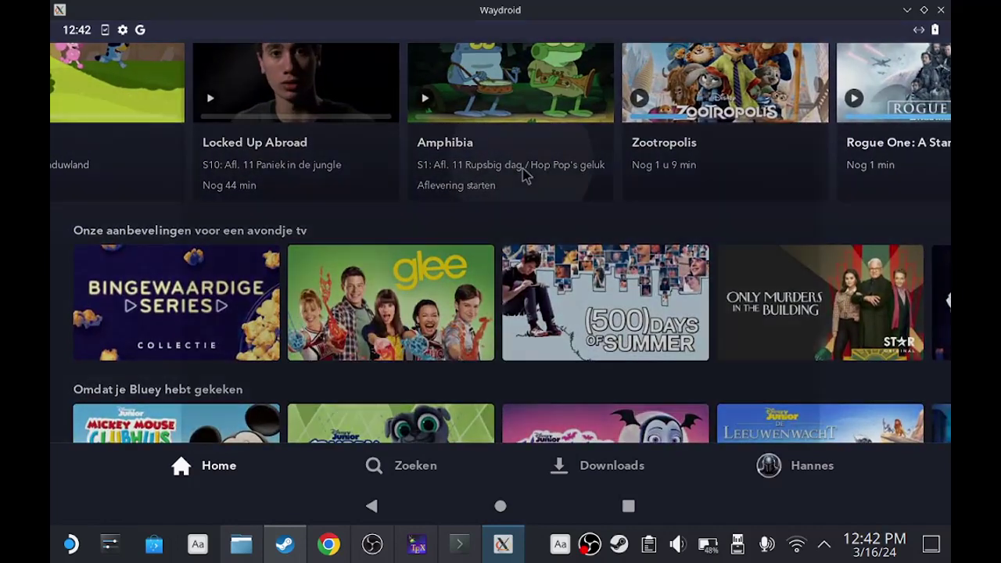
{"action": "left_click", "coordinate": [525, 172]}
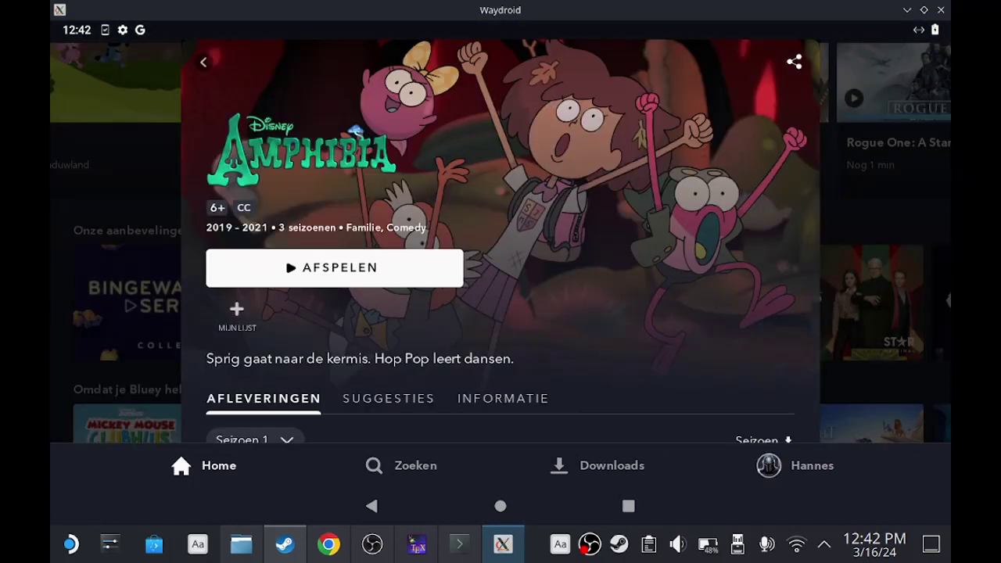
Download Amphibia season 1 episode 3, Kookwedstrijd / Surveilleren.
{"action": "scroll", "coordinate": [626, 386], "scroll_direction": "down", "scroll_amount": 5}
{"action": "scroll", "coordinate": [626, 386], "scroll_direction": "down", "scroll_amount": 3}
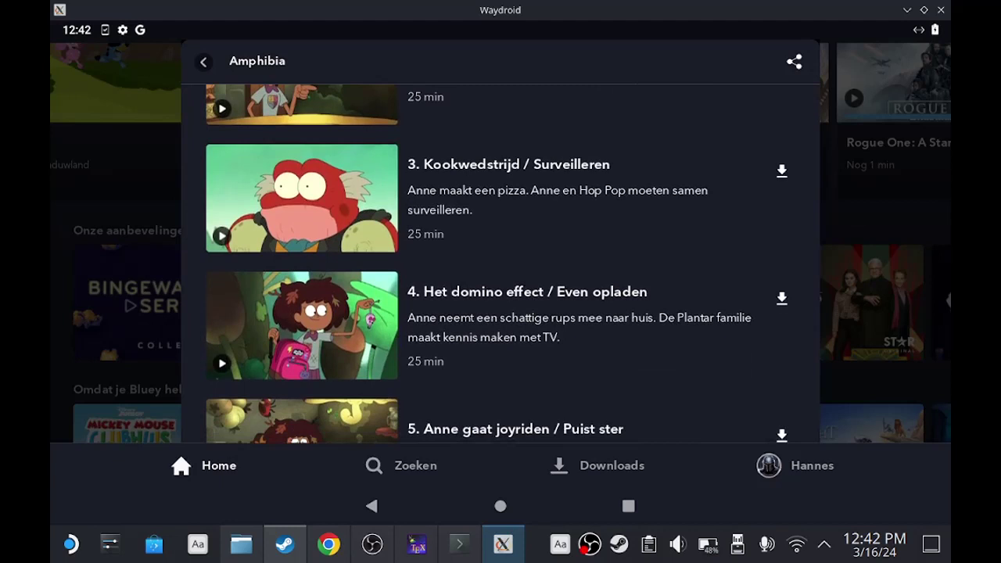
{"action": "left_click", "coordinate": [794, 162]}
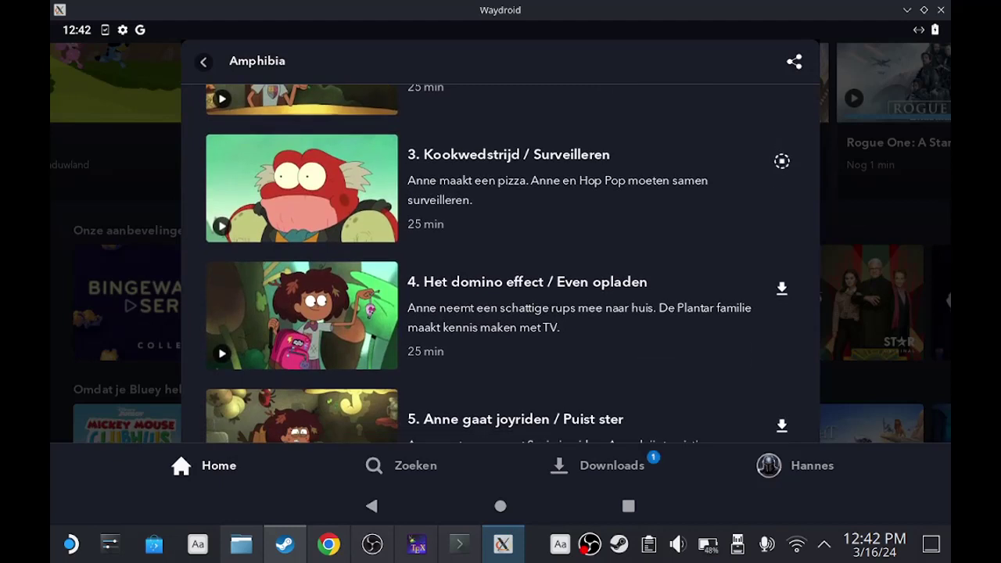
Check the Disney+ downloads and look through the downloaded Bluey season 2 episodes.
{"action": "left_click", "coordinate": [629, 470]}
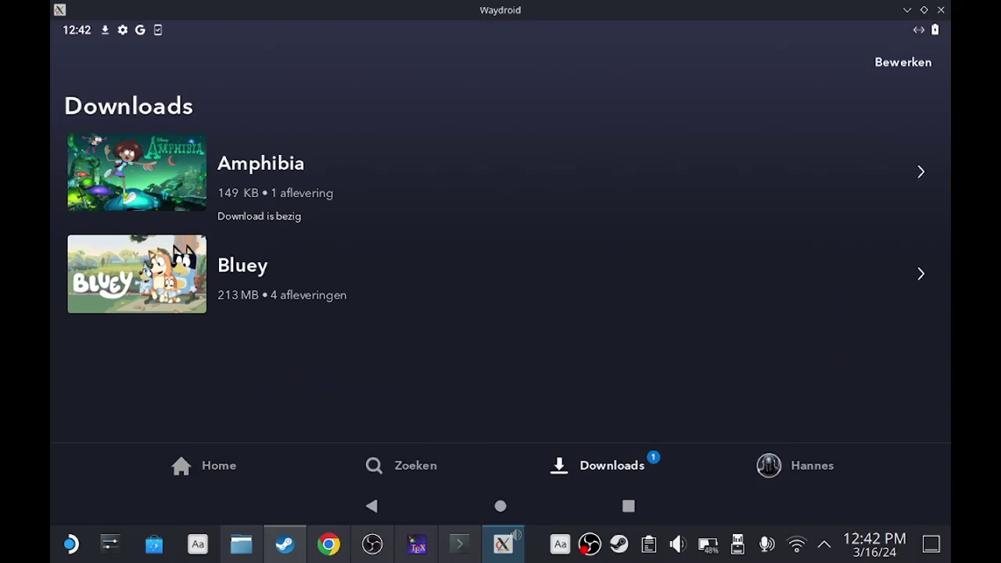
{"action": "left_click", "coordinate": [495, 294]}
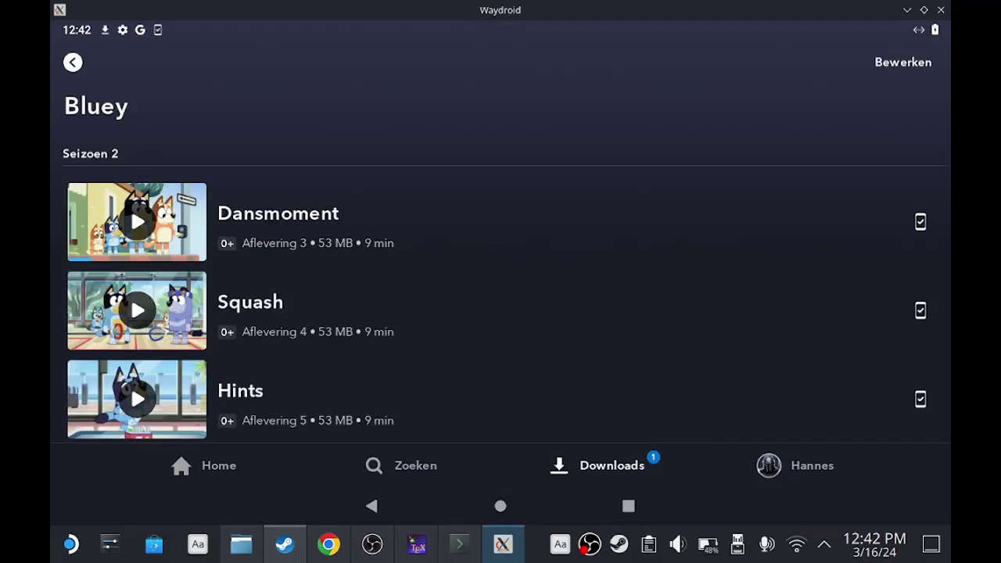
{"action": "scroll", "coordinate": [604, 383], "scroll_direction": "down", "scroll_amount": 2}
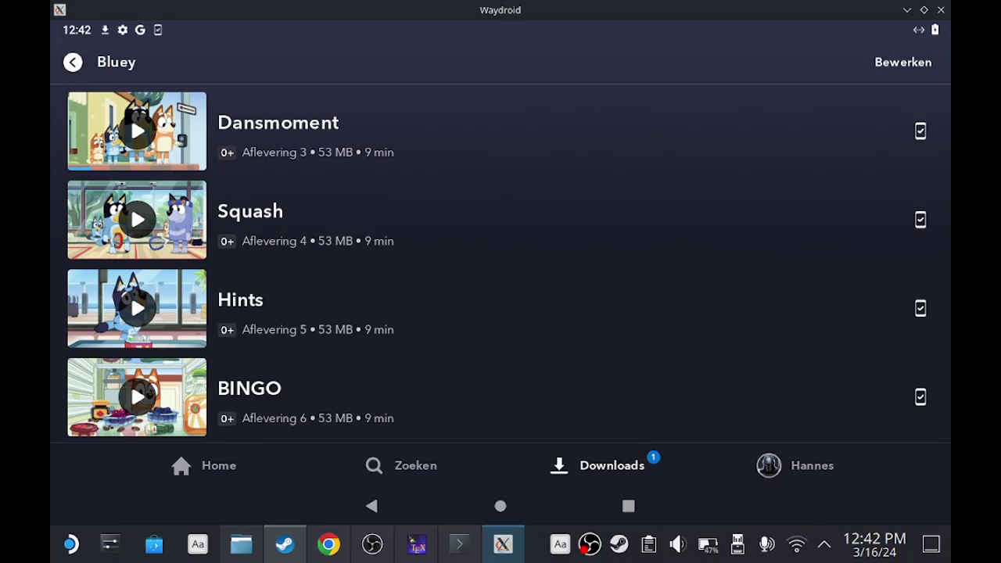
Open Netflix from the Android home screen, choose the main non-kids profile, and dismiss the notice about moved downloads.
{"action": "left_click", "coordinate": [501, 506]}
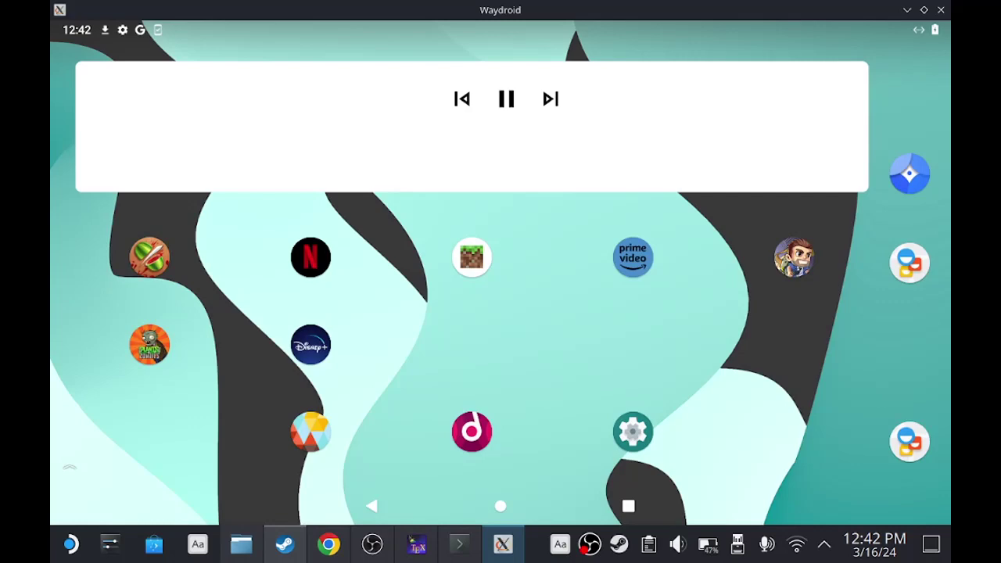
{"action": "scroll", "coordinate": [826, 461], "scroll_direction": "down", "scroll_amount": 1}
{"action": "left_click", "coordinate": [297, 245]}
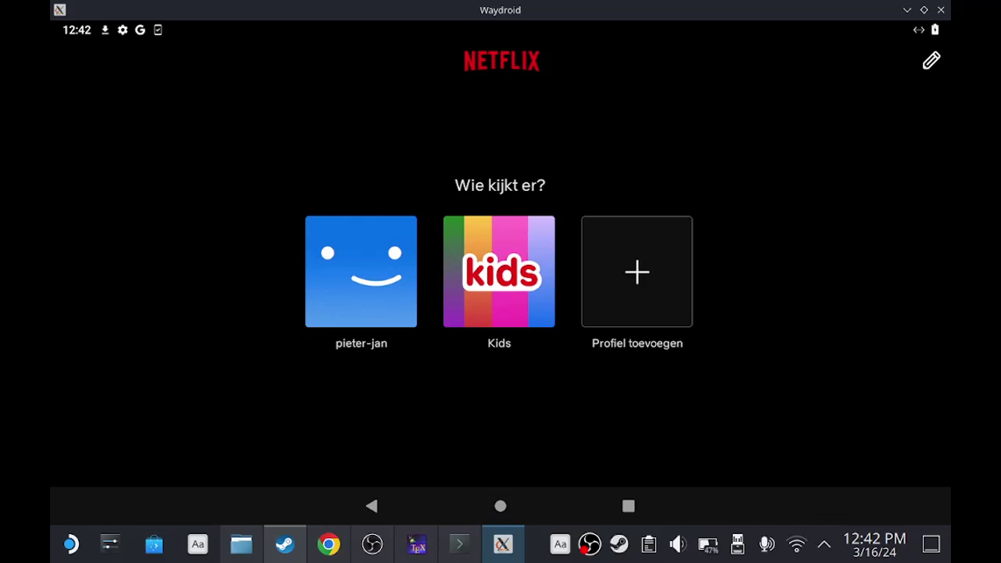
{"action": "left_click", "coordinate": [384, 273]}
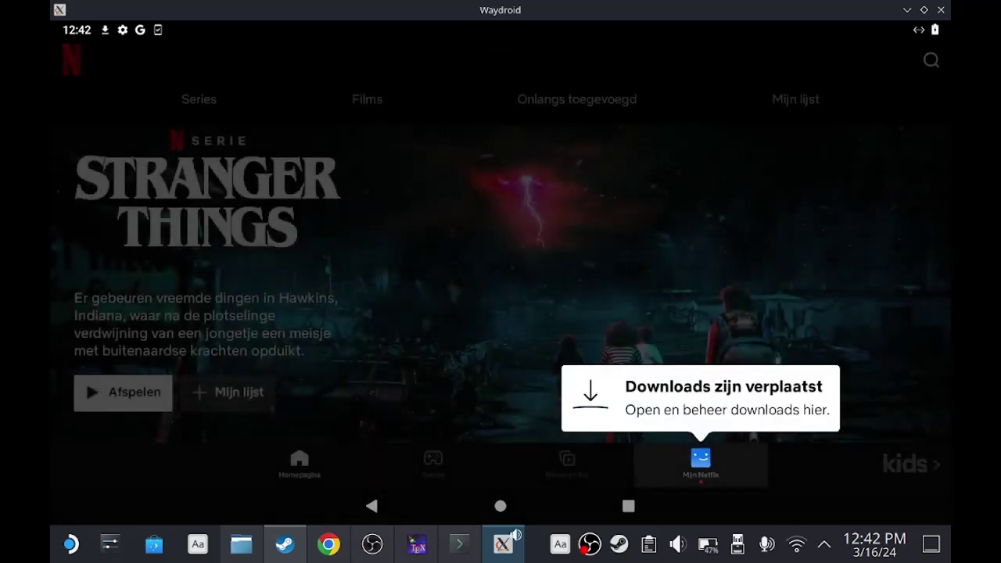
{"action": "left_click", "coordinate": [722, 471]}
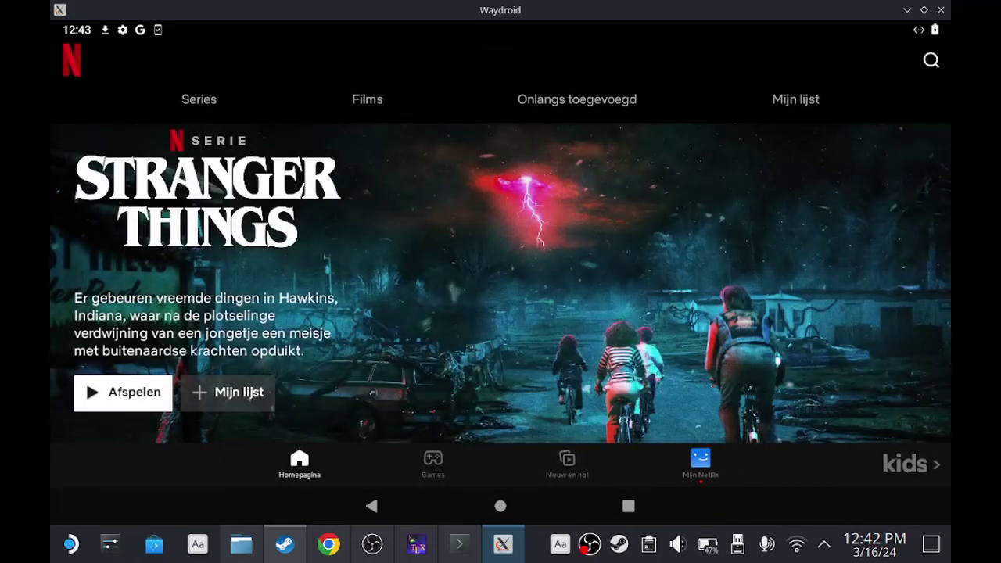
View the Mijn Netflix page, return to the Netflix home page, and open the Series category.
{"action": "left_click", "coordinate": [700, 463]}
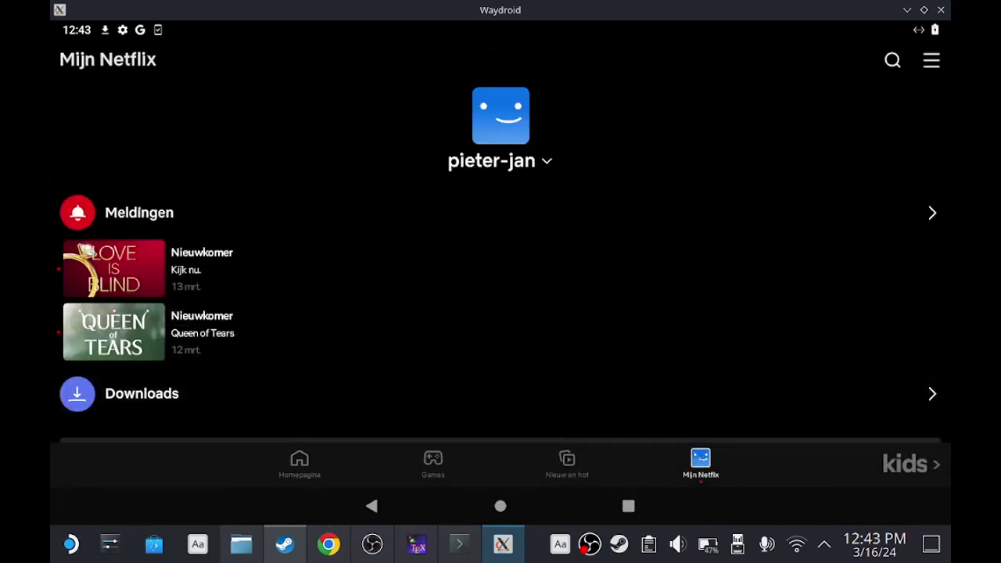
{"action": "left_click", "coordinate": [313, 475]}
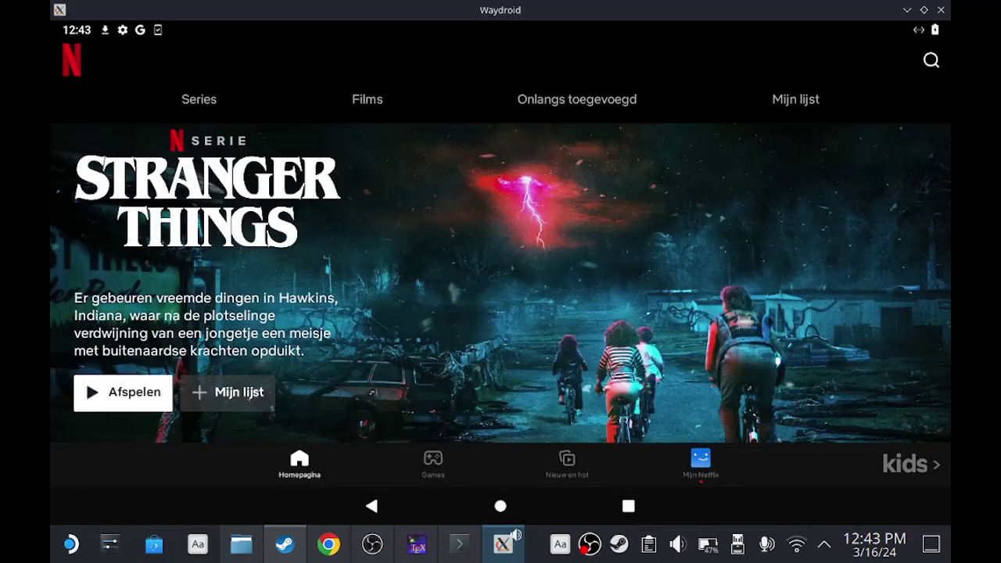
{"action": "left_click", "coordinate": [467, 379]}
{"action": "left_click", "coordinate": [344, 64]}
{"action": "left_click", "coordinate": [225, 100]}
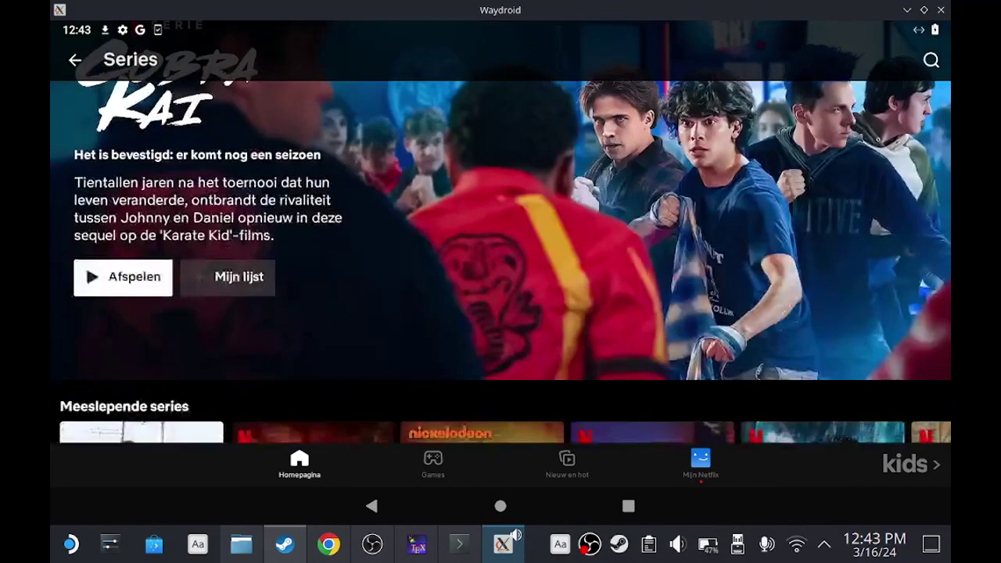
Open the zombie-apocalypse series and browse its season 6 episodes with their download options.
{"action": "scroll", "coordinate": [501, 234], "scroll_direction": "down", "scroll_amount": 3}
{"action": "scroll", "coordinate": [500, 235], "scroll_direction": "down", "scroll_amount": 4}
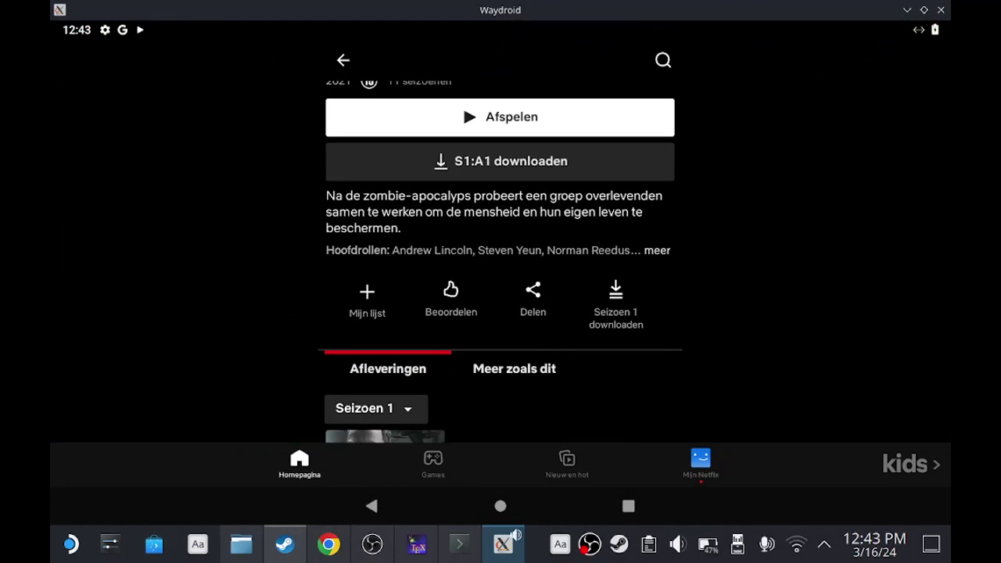
{"action": "left_click", "coordinate": [383, 409]}
{"action": "left_click", "coordinate": [512, 341]}
{"action": "scroll", "coordinate": [530, 407], "scroll_direction": "down", "scroll_amount": 5}
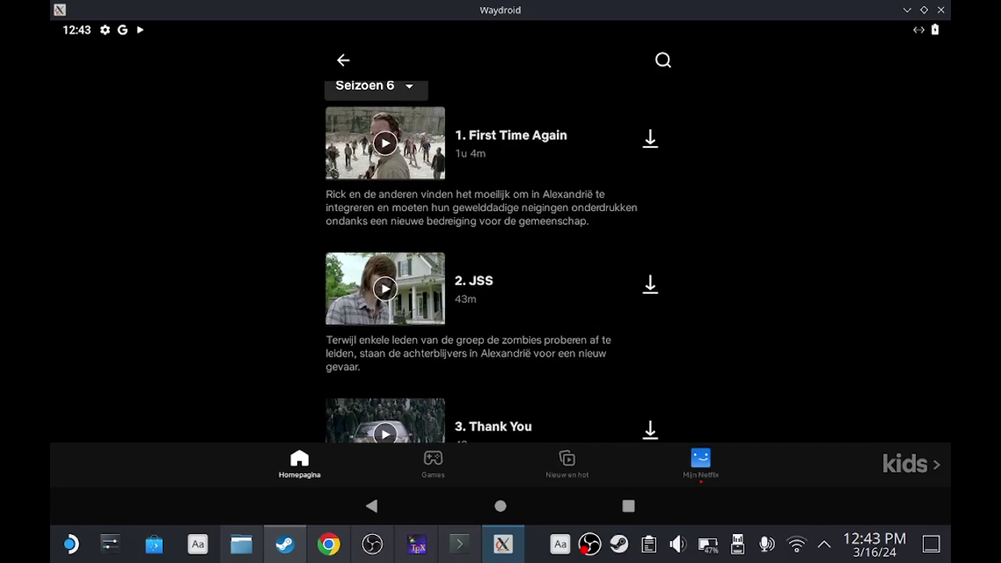
Close the older background apps, including the Play Store and Settings, from the recent apps overview and return to the Android home screen.
{"action": "left_click", "coordinate": [500, 506]}
{"action": "left_click", "coordinate": [628, 506]}
{"action": "left_click_drag", "start_coordinate": [551, 372], "coordinate": [727, 368]}
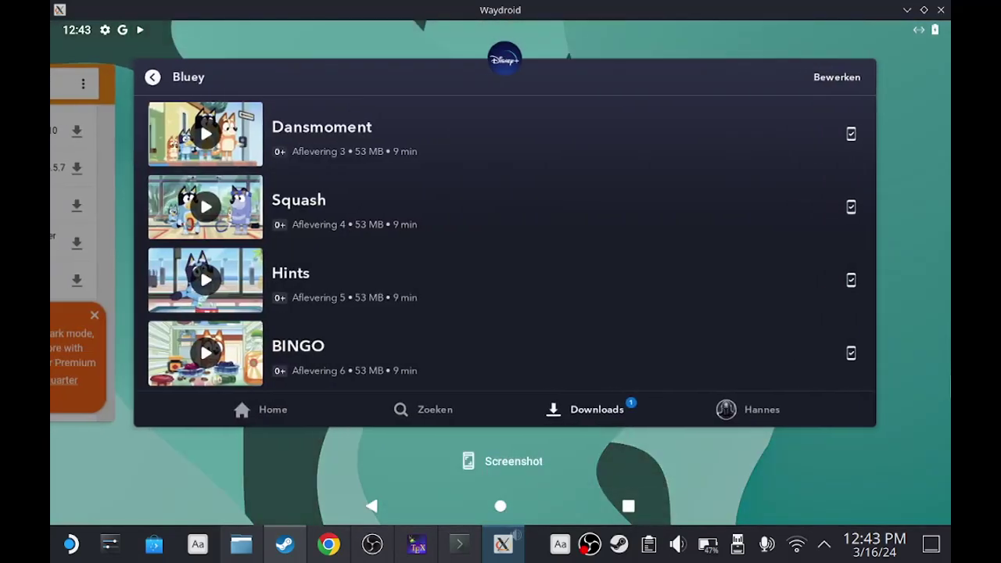
{"action": "left_click_drag", "start_coordinate": [407, 335], "coordinate": [527, 337]}
{"action": "left_click_drag", "start_coordinate": [385, 314], "coordinate": [578, 307]}
{"action": "left_click_drag", "start_coordinate": [438, 352], "coordinate": [438, 173]}
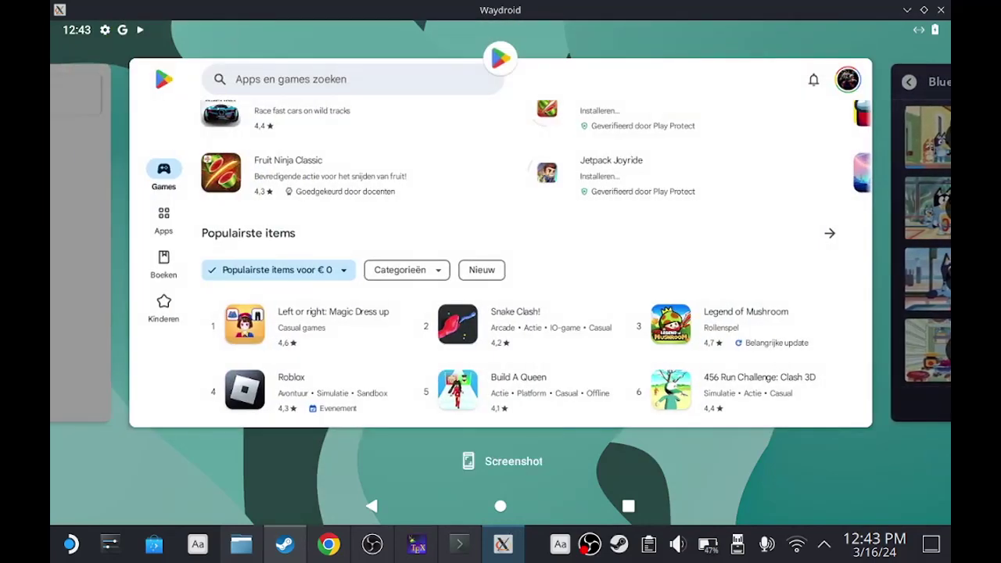
{"action": "left_click_drag", "start_coordinate": [554, 424], "coordinate": [552, 204]}
{"action": "left_click_drag", "start_coordinate": [535, 370], "coordinate": [536, 195]}
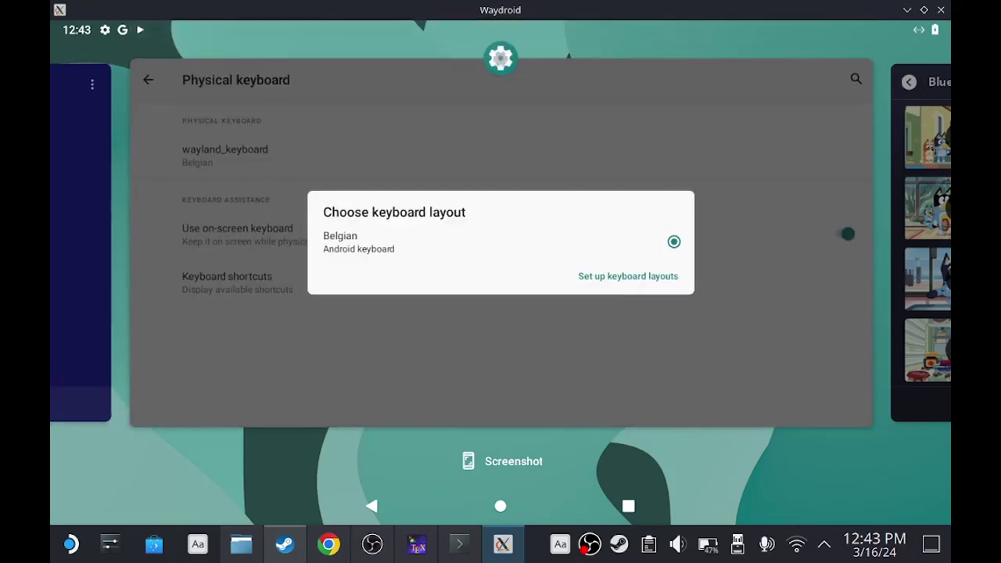
{"action": "left_click_drag", "start_coordinate": [519, 377], "coordinate": [519, 196]}
{"action": "left_click_drag", "start_coordinate": [546, 415], "coordinate": [547, 196]}
{"action": "left_click", "coordinate": [502, 507]}
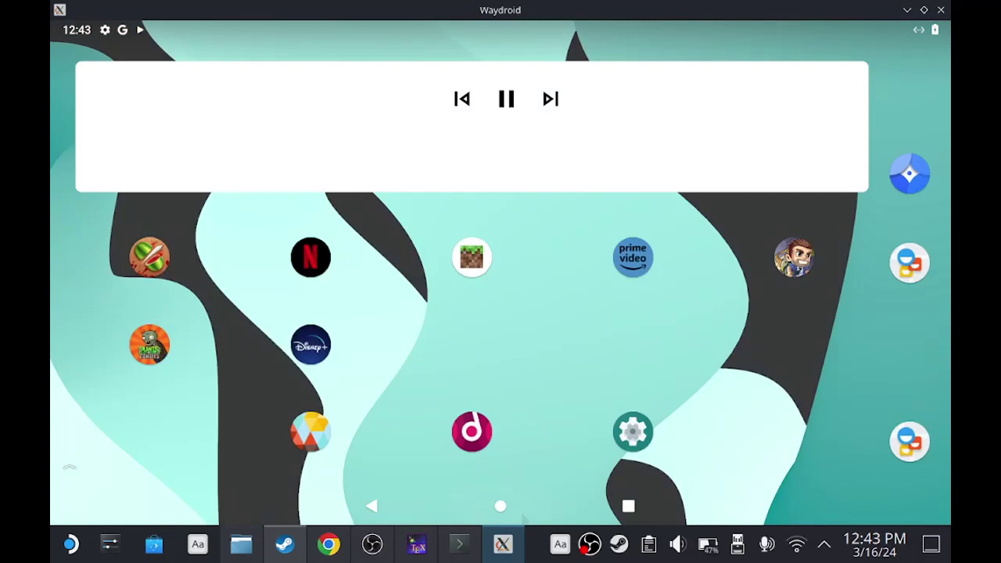
Launch Fruit Ninja and lower the system volume to 2%.
{"action": "left_click", "coordinate": [149, 257]}
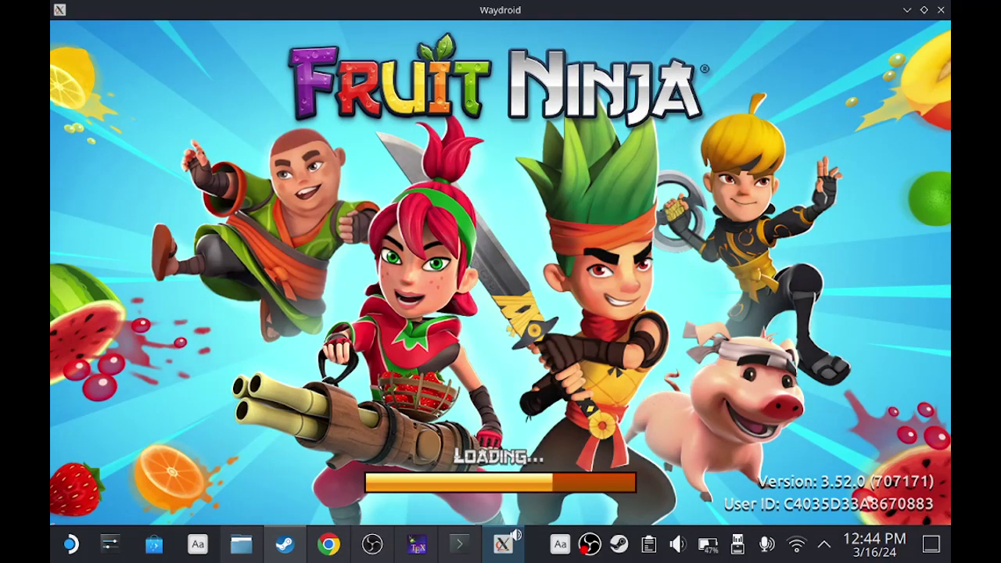
{"action": "key", "text": "XF86AudioLowerVolume"}
{"action": "key", "text": "XF86AudioLowerVolume"}
{"action": "key", "text": "XF86AudioLowerVolume"}
{"action": "key", "text": "XF86AudioLowerVolume"}
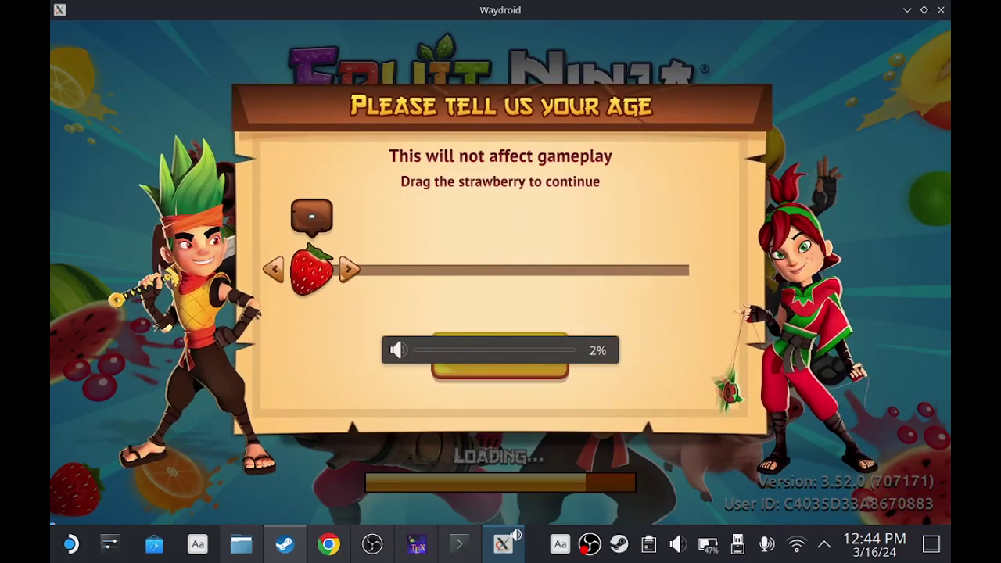
Set the age to 28 in Fruit Ninja's age prompt, continue, and close the News window.
{"action": "left_click_drag", "start_coordinate": [312, 294], "coordinate": [415, 270]}
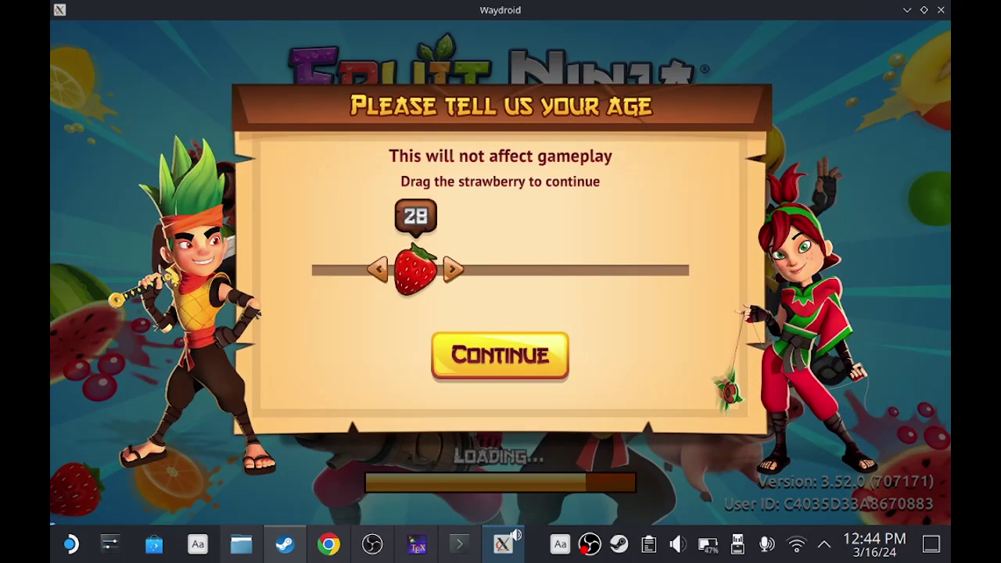
{"action": "left_click", "coordinate": [501, 376]}
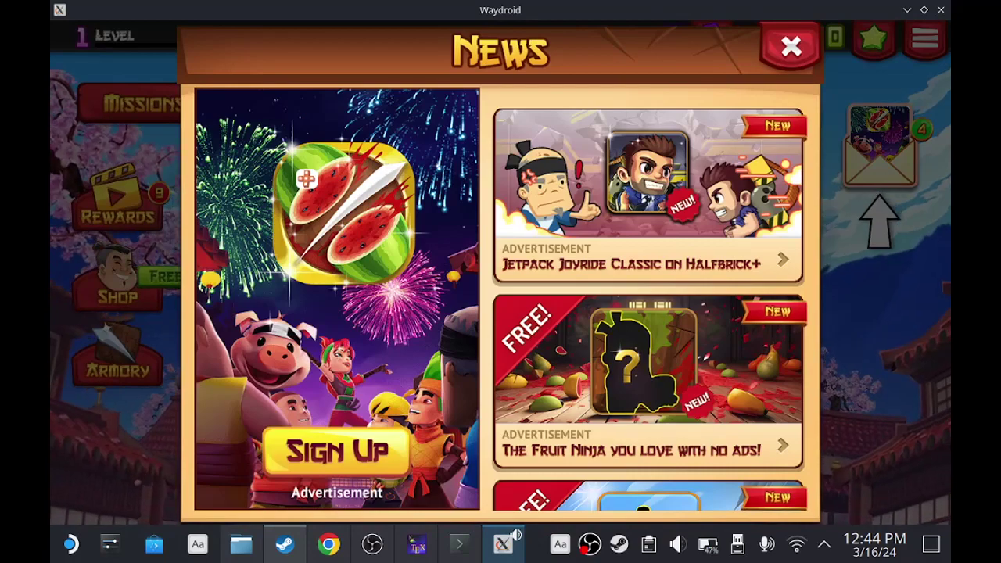
{"action": "left_click", "coordinate": [791, 47]}
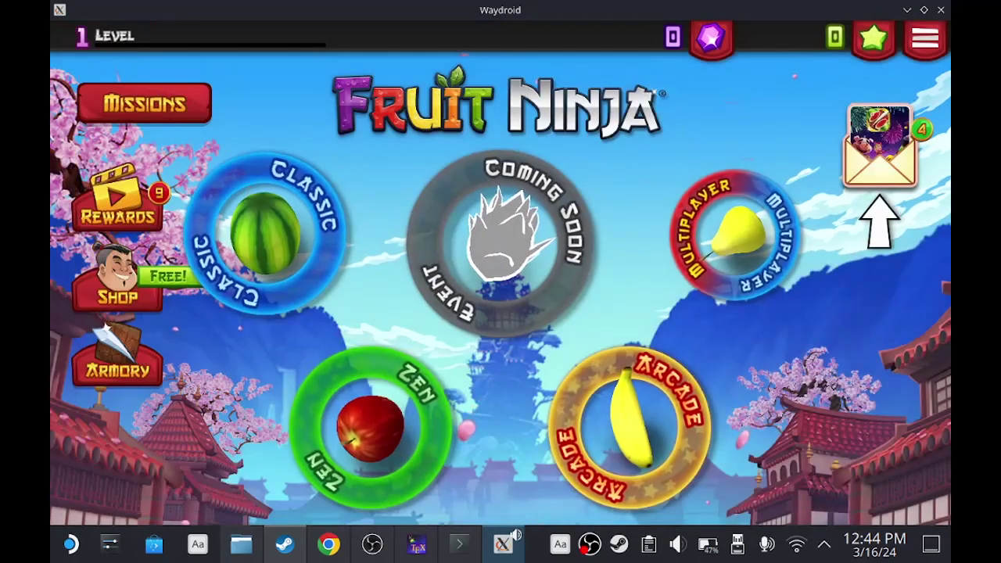
Start a Classic mode game in Fruit Ninja and slice the first fruit.
{"action": "left_click_drag", "start_coordinate": [329, 164], "coordinate": [205, 301]}
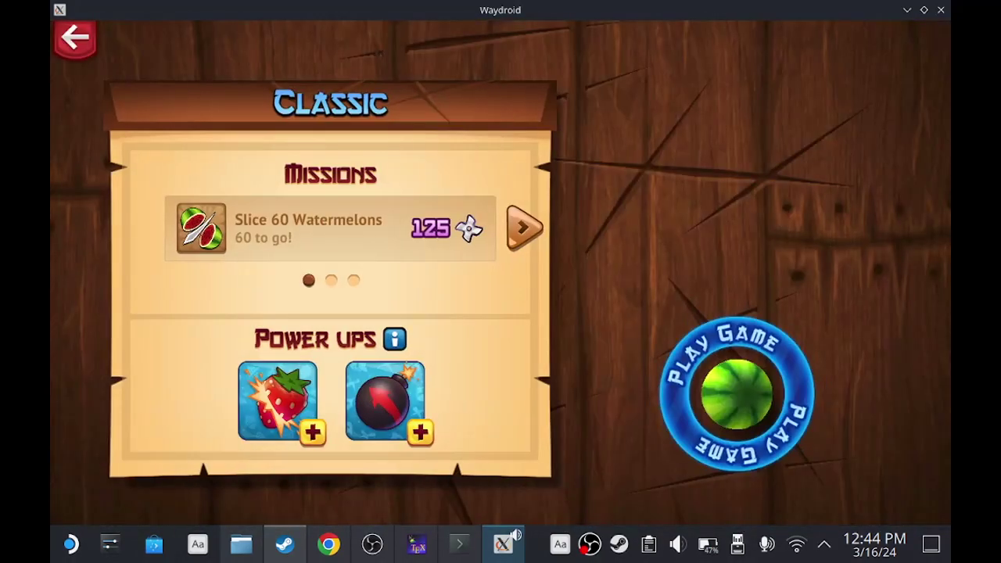
{"action": "left_click_drag", "start_coordinate": [674, 444], "coordinate": [751, 333]}
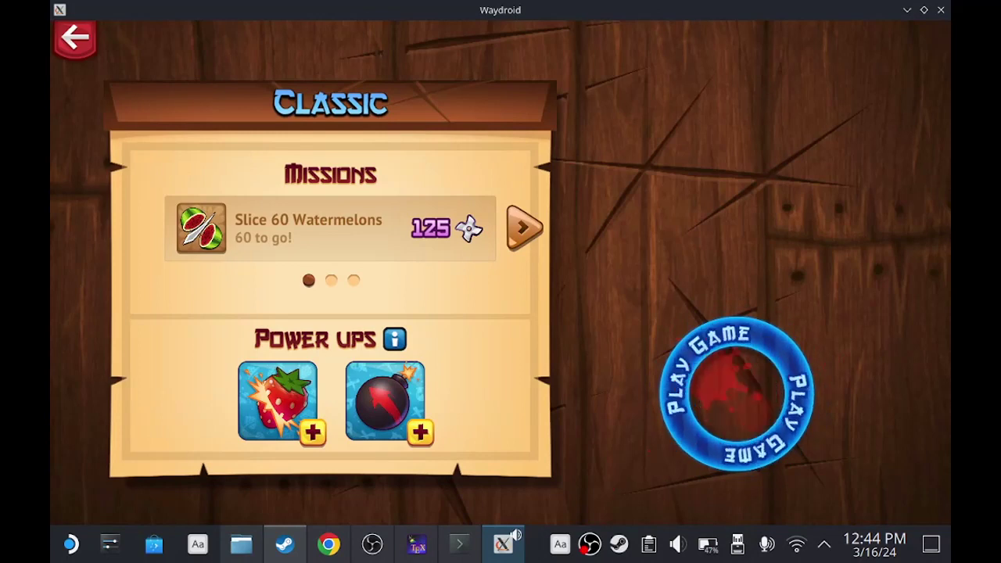
{"action": "left_click_drag", "start_coordinate": [674, 452], "coordinate": [916, 197]}
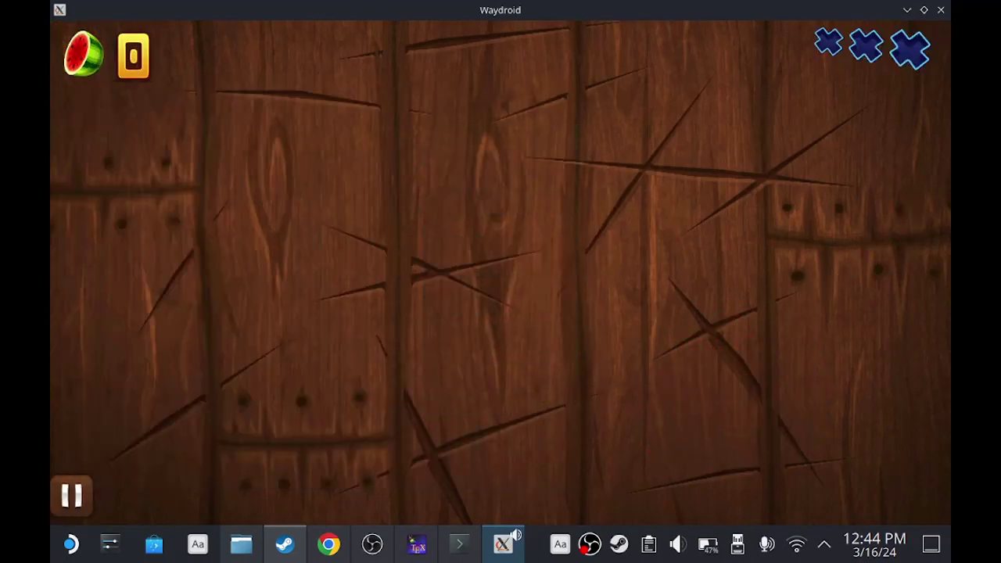
{"action": "left_click_drag", "start_coordinate": [324, 407], "coordinate": [908, 78]}
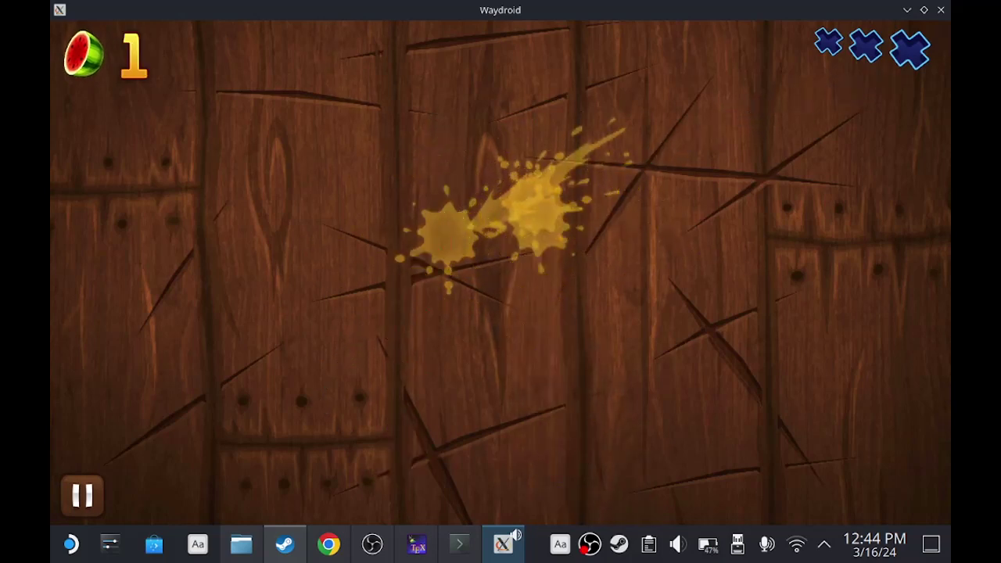
Keep slicing the fruit thrown up in the Fruit Ninja Classic game until the round ends.
{"action": "left_click_drag", "start_coordinate": [336, 413], "coordinate": [821, 268]}
{"action": "left_click_drag", "start_coordinate": [129, 476], "coordinate": [802, 264]}
{"action": "left_click_drag", "start_coordinate": [340, 415], "coordinate": [767, 290]}
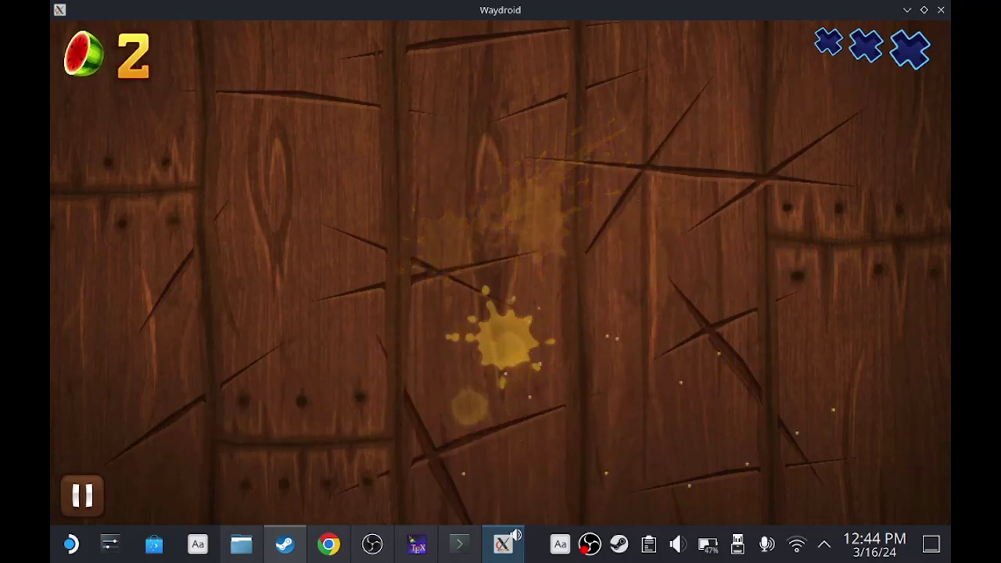
{"action": "left_click_drag", "start_coordinate": [313, 407], "coordinate": [860, 175]}
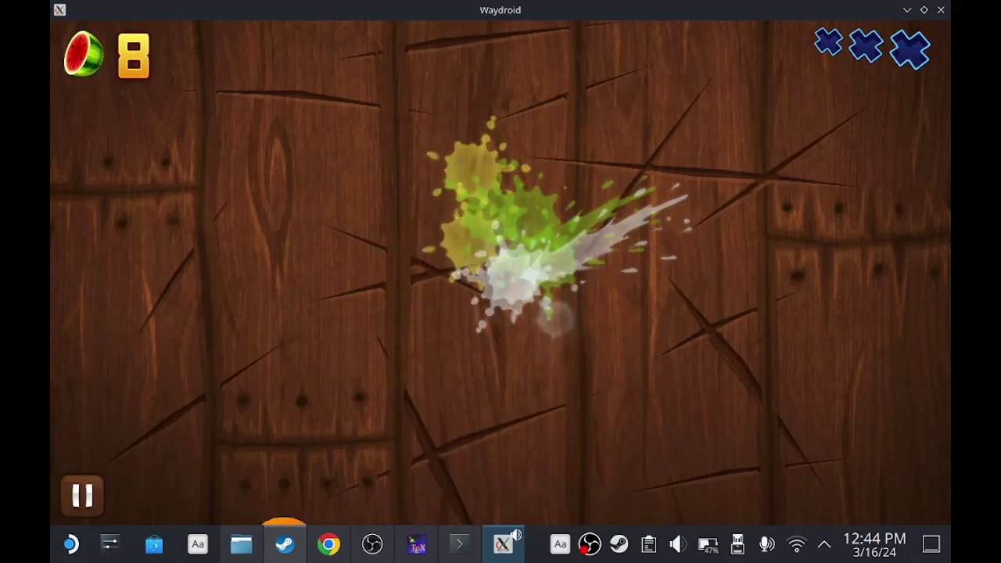
{"action": "left_click_drag", "start_coordinate": [133, 233], "coordinate": [887, 286]}
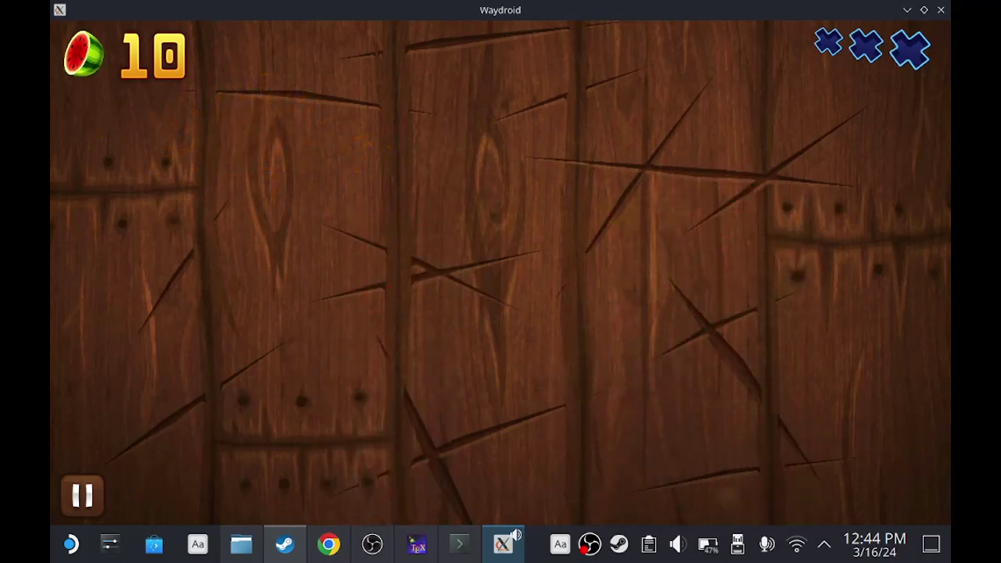
{"action": "left_click_drag", "start_coordinate": [294, 381], "coordinate": [350, 157]}
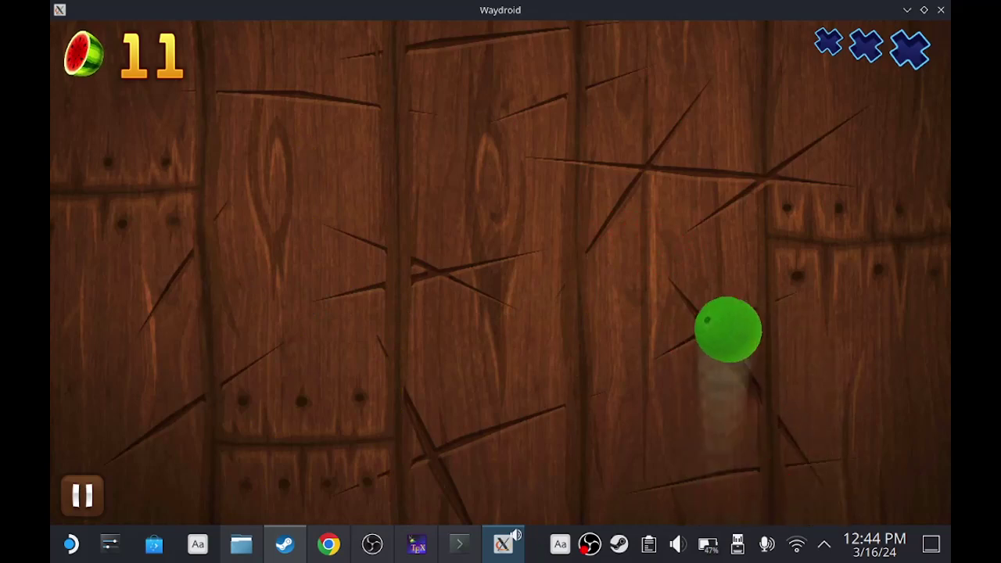
{"action": "left_click_drag", "start_coordinate": [721, 200], "coordinate": [818, 82]}
{"action": "mouse_move", "coordinate": [237, 165]}
{"action": "left_mouse_down"}
{"action": "mouse_move", "coordinate": [391, 134]}
{"action": "mouse_move", "coordinate": [186, 425]}
{"action": "mouse_move", "coordinate": [499, 63]}
{"action": "mouse_move", "coordinate": [502, 172]}
{"action": "mouse_move", "coordinate": [238, 394]}
{"action": "mouse_move", "coordinate": [373, 446]}
{"action": "mouse_move", "coordinate": [779, 152]}
{"action": "left_mouse_up"}
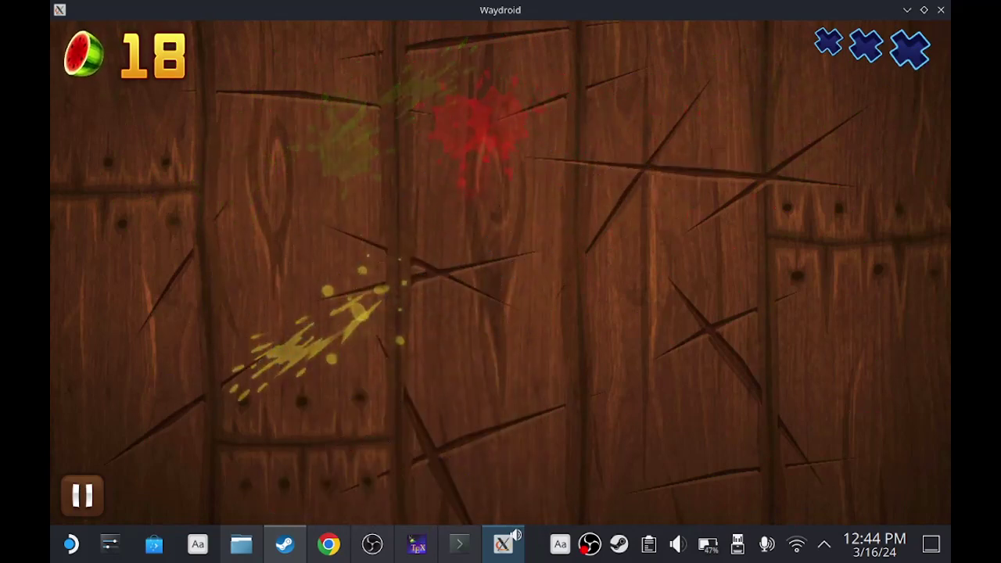
{"action": "left_click_drag", "start_coordinate": [257, 250], "coordinate": [716, 174]}
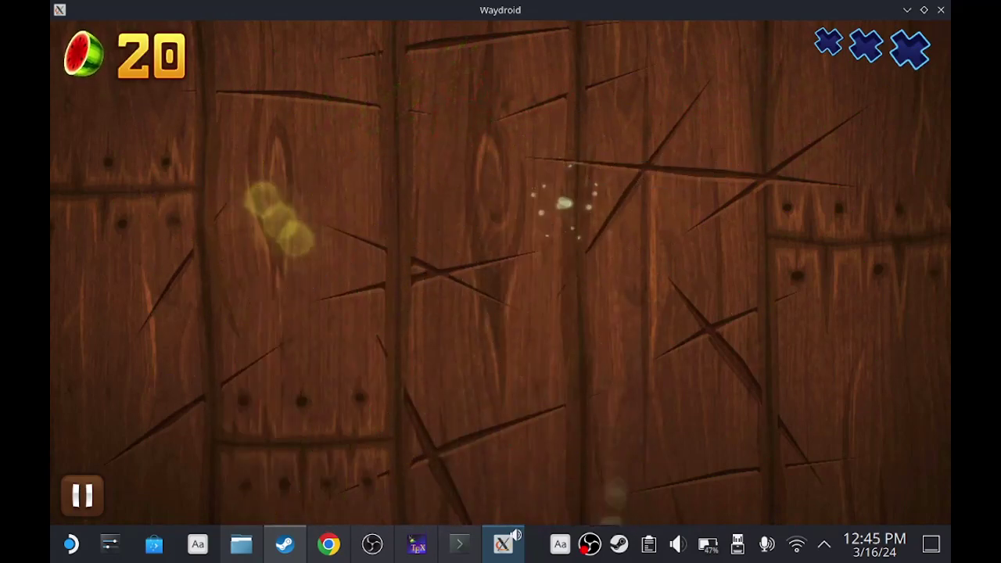
{"action": "left_click_drag", "start_coordinate": [637, 273], "coordinate": [488, 431]}
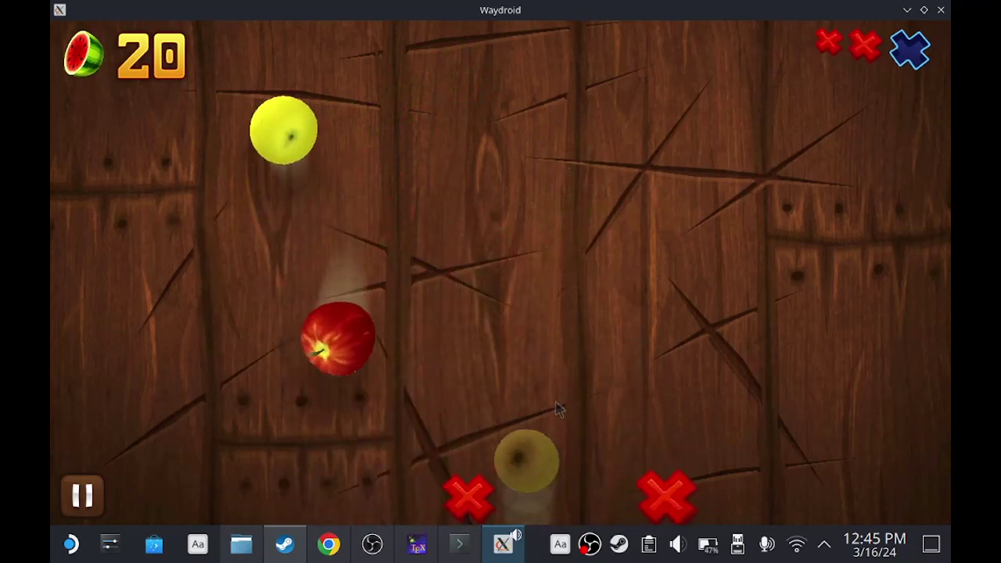
{"action": "left_click_drag", "start_coordinate": [689, 148], "coordinate": [340, 430]}
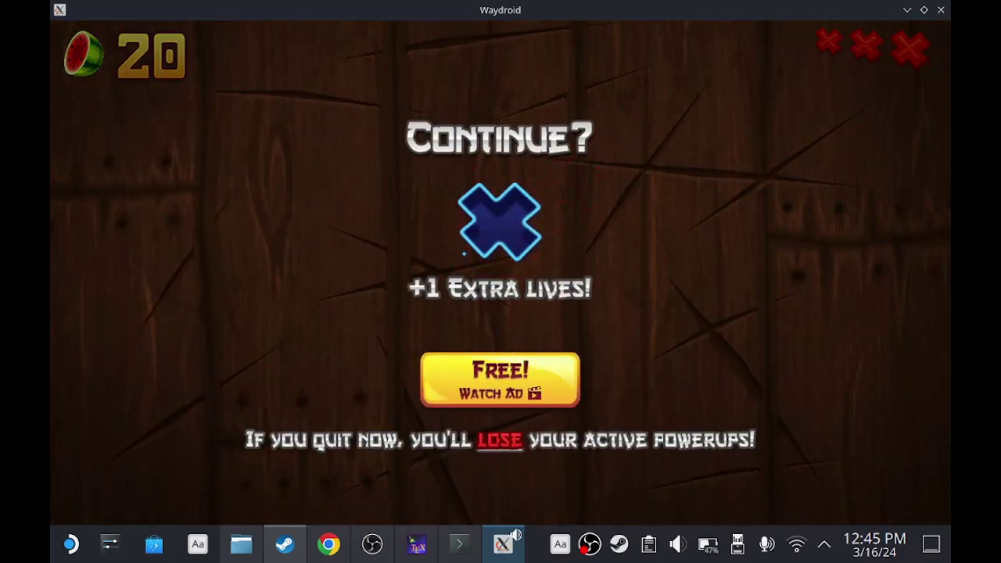
Restore the Waydroid window to a smaller size, shorten it, and maximize it again.
{"action": "left_click", "coordinate": [923, 10]}
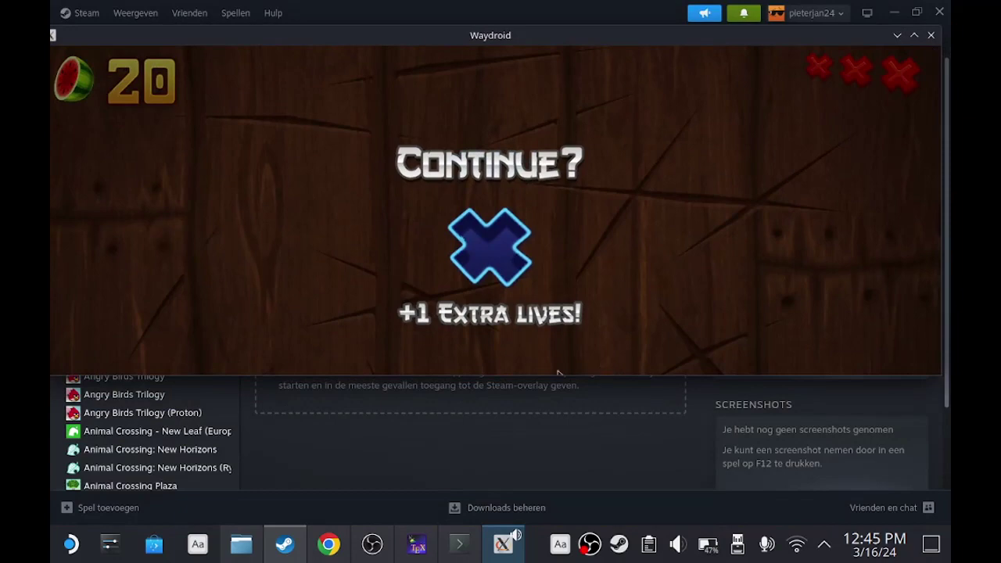
{"action": "left_click_drag", "start_coordinate": [528, 375], "coordinate": [535, 337]}
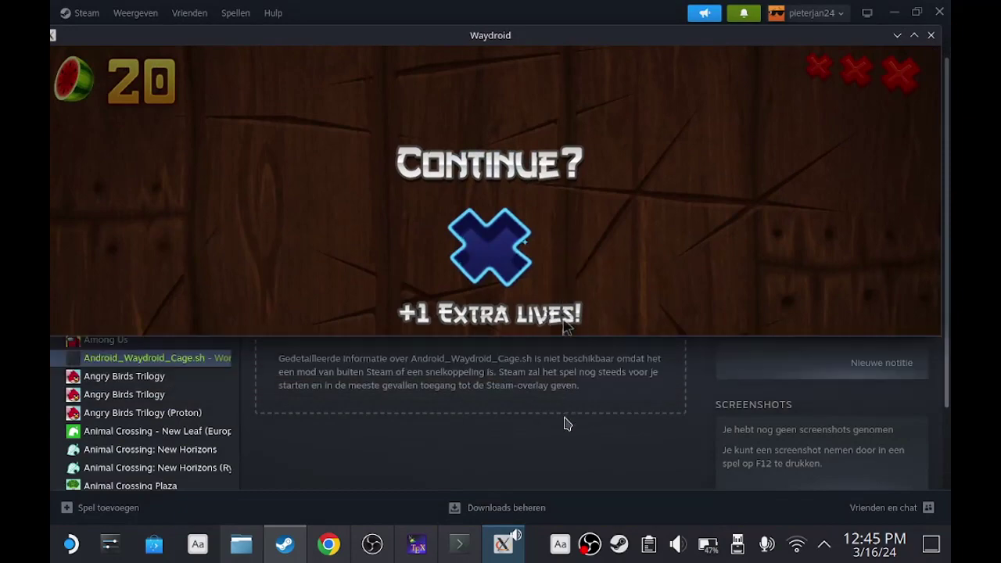
{"action": "left_click", "coordinate": [914, 35]}
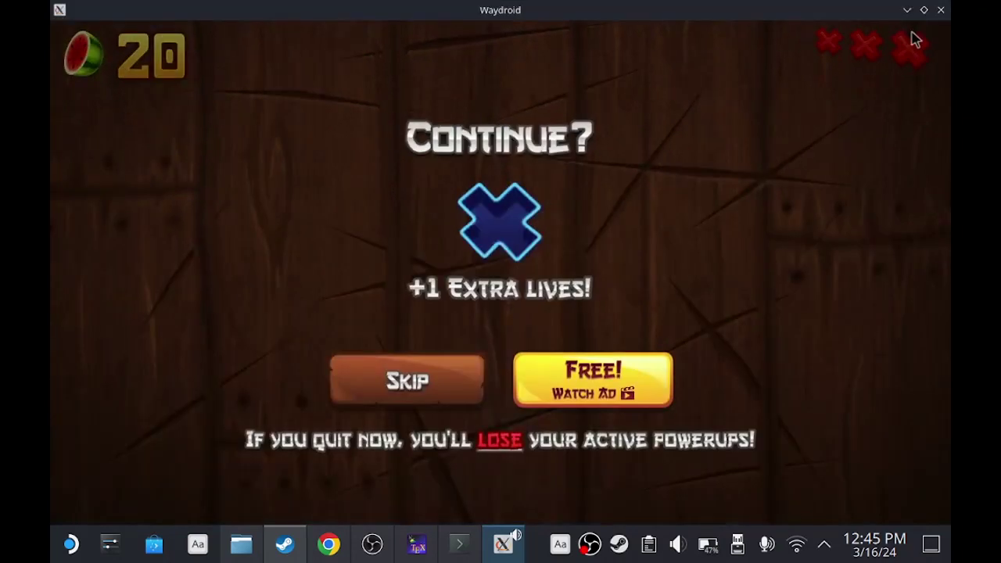
Skip the extra-life offer in Fruit Ninja and return to the Android home screen.
{"action": "left_click", "coordinate": [445, 382]}
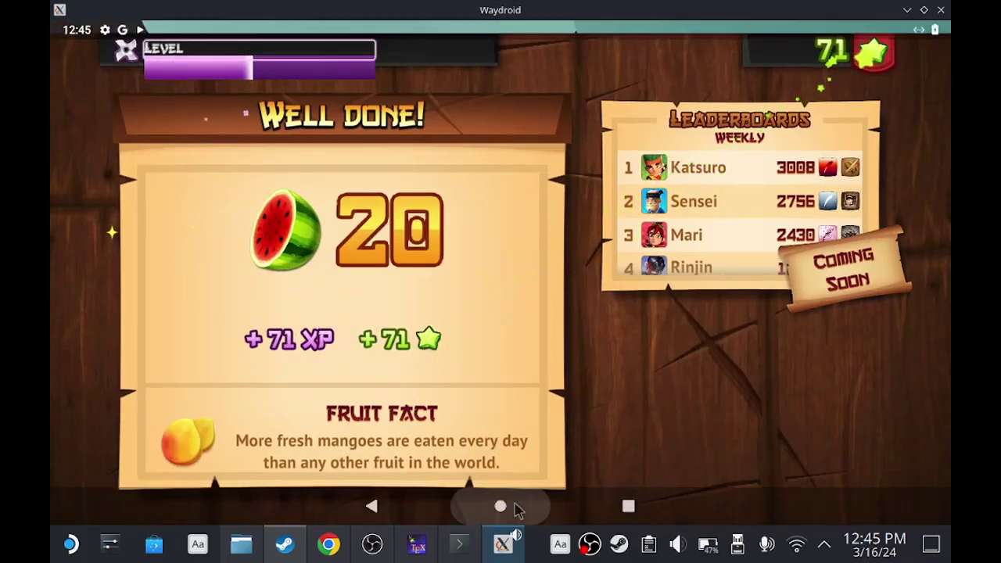
{"action": "left_click", "coordinate": [501, 506]}
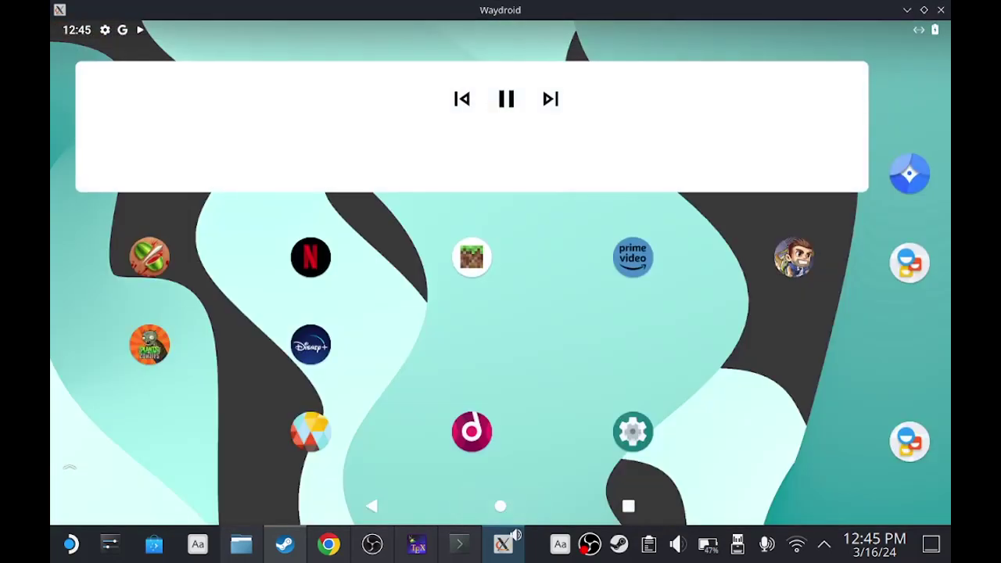
Open the Play Store from the home screen page with the clock and browse its recommended apps.
{"action": "left_click_drag", "start_coordinate": [665, 369], "coordinate": [845, 369]}
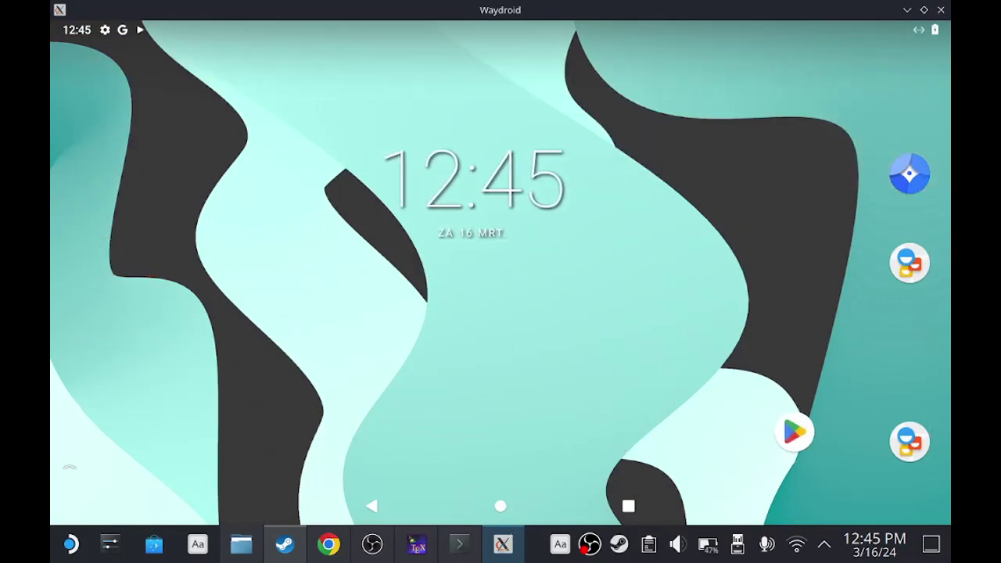
{"action": "left_click", "coordinate": [794, 434]}
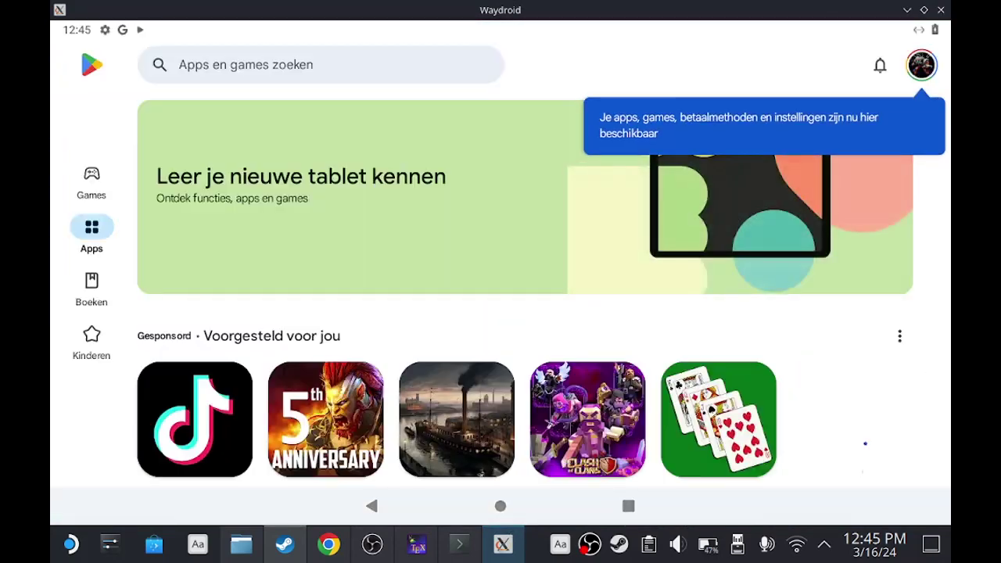
{"action": "scroll", "coordinate": [561, 418], "scroll_direction": "down", "scroll_amount": 5}
{"action": "left_click", "coordinate": [628, 506]}
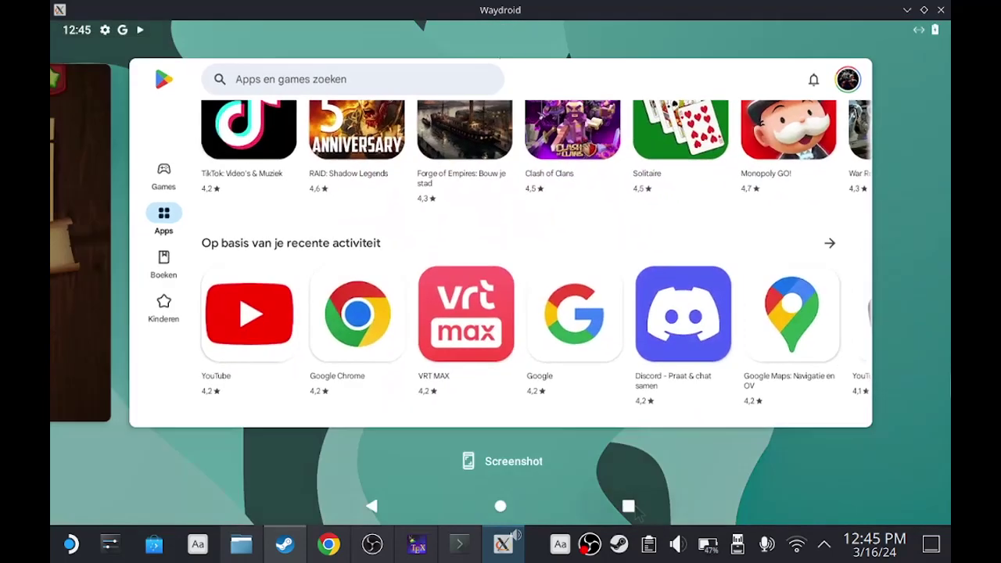
{"action": "left_click", "coordinate": [607, 234]}
{"action": "scroll", "coordinate": [505, 304], "scroll_direction": "up", "scroll_amount": 3}
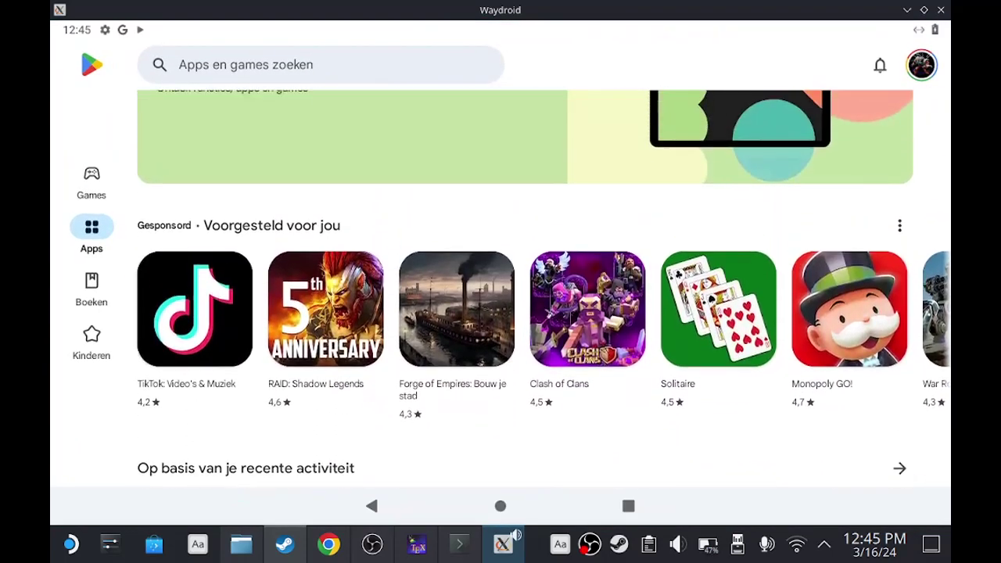
Search the Play Store for "streamz" and install the Streamz app.
{"action": "left_click", "coordinate": [431, 62]}
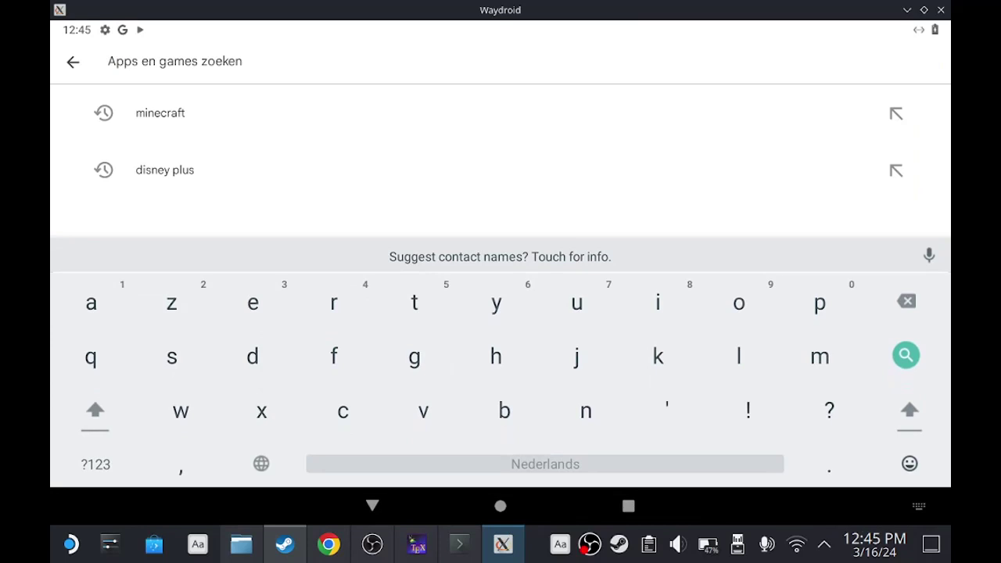
{"action": "left_click", "coordinate": [175, 377]}
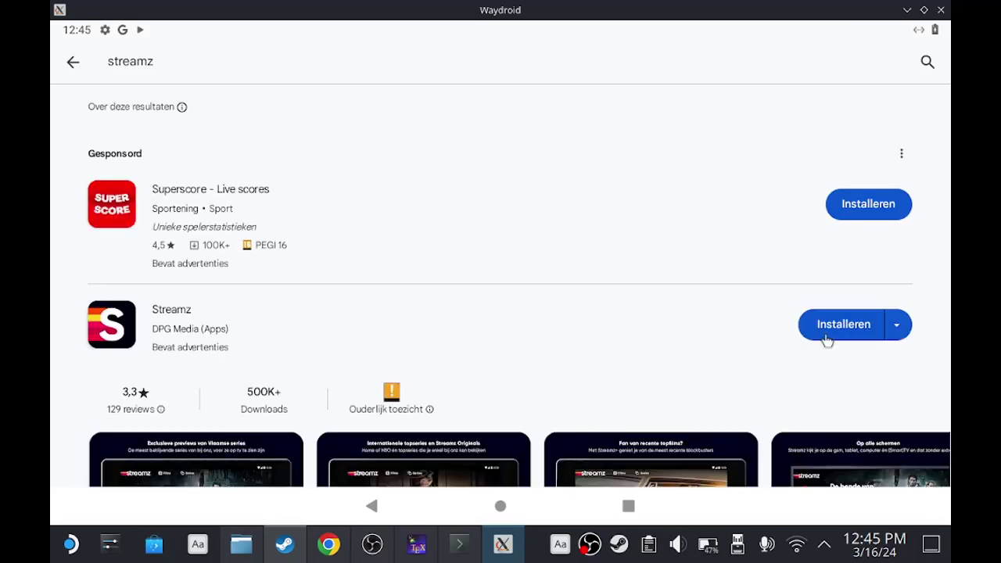
{"action": "left_click", "coordinate": [826, 338]}
Search the Play Store for "npo" and install the NPO Start app.
{"action": "left_click", "coordinate": [438, 65]}
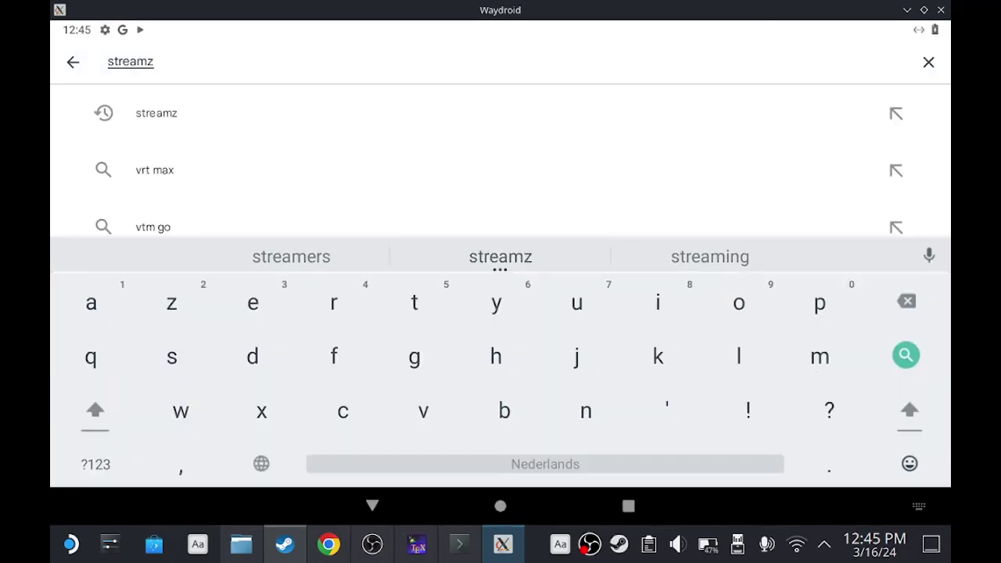
{"action": "left_click", "coordinate": [930, 62]}
{"action": "left_click", "coordinate": [579, 430]}
{"action": "left_click", "coordinate": [821, 313]}
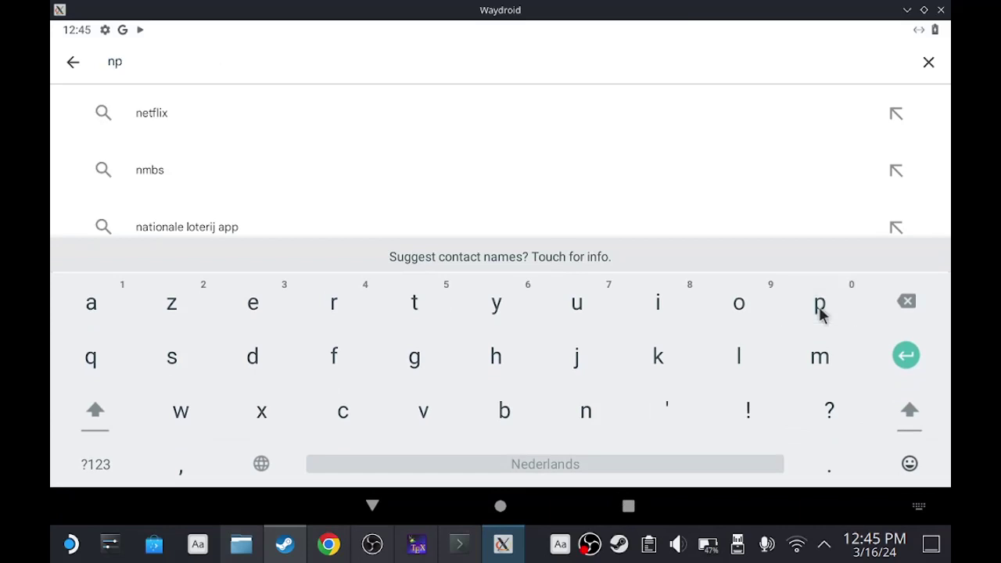
{"action": "left_click", "coordinate": [743, 320]}
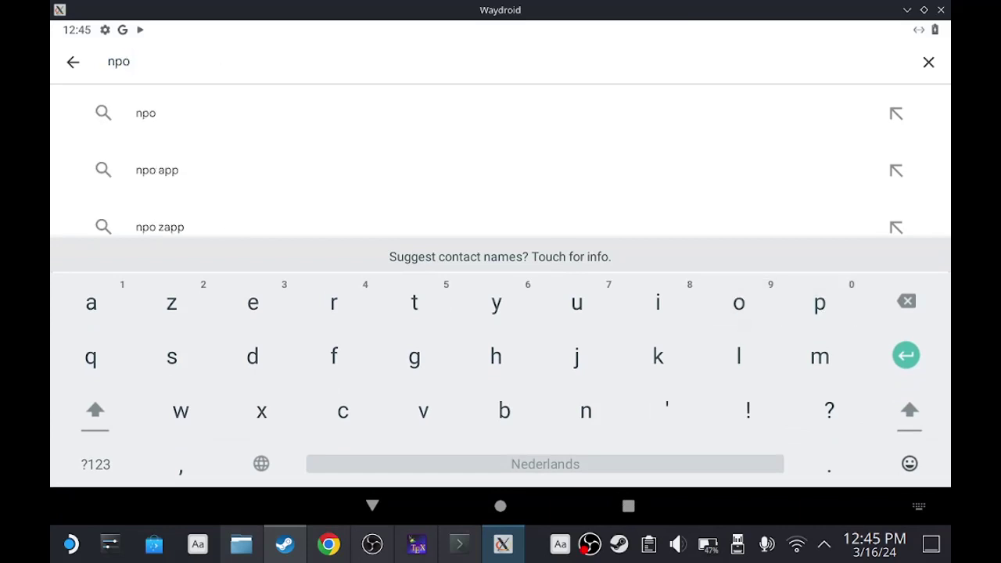
{"action": "left_click", "coordinate": [302, 137]}
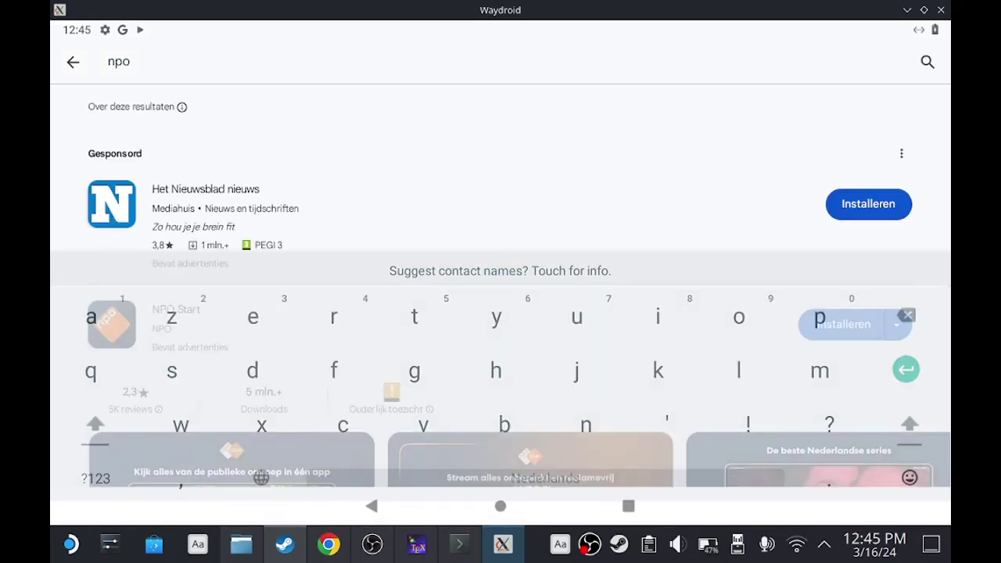
{"action": "scroll", "coordinate": [469, 190], "scroll_direction": "down", "scroll_amount": 3}
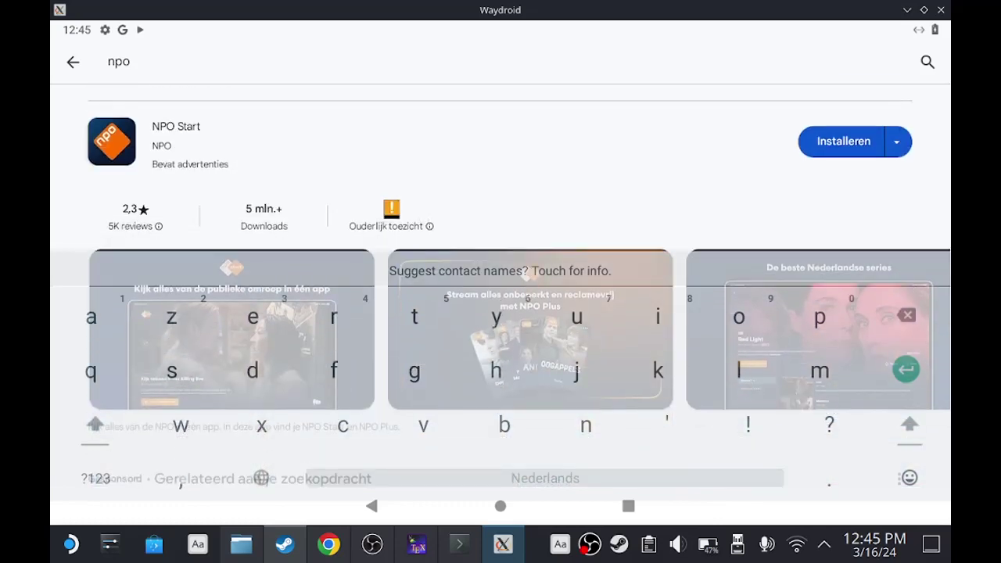
{"action": "left_click", "coordinate": [843, 141]}
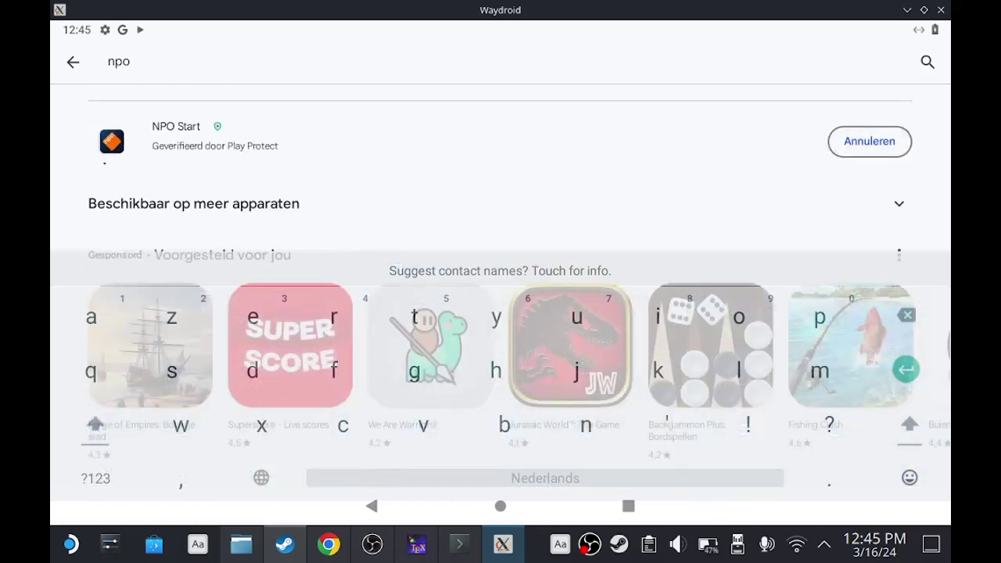
Return to the Android home screen, launch Streamz, and decline its push notifications.
{"action": "left_click", "coordinate": [501, 506]}
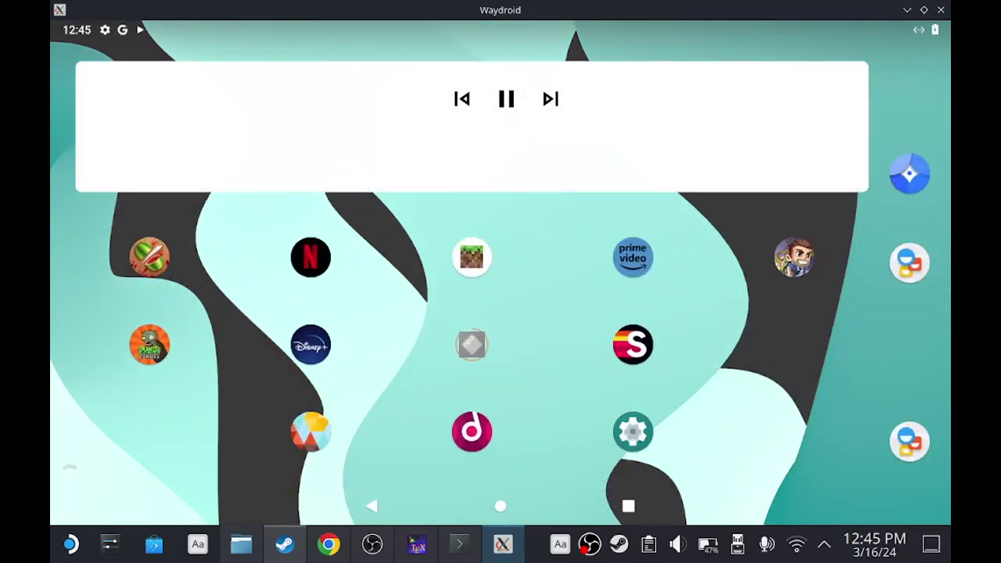
{"action": "left_click", "coordinate": [633, 345]}
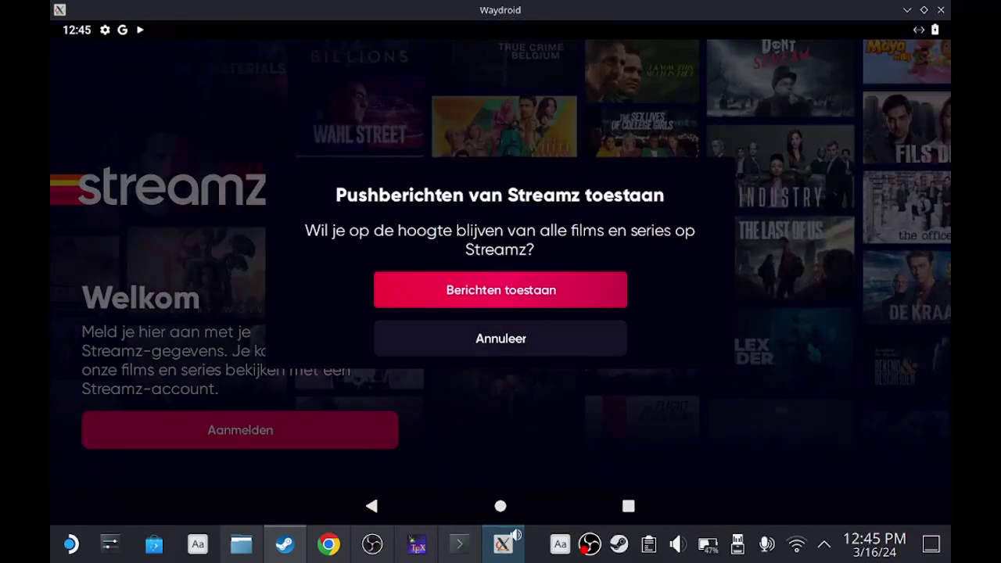
{"action": "left_click", "coordinate": [578, 333]}
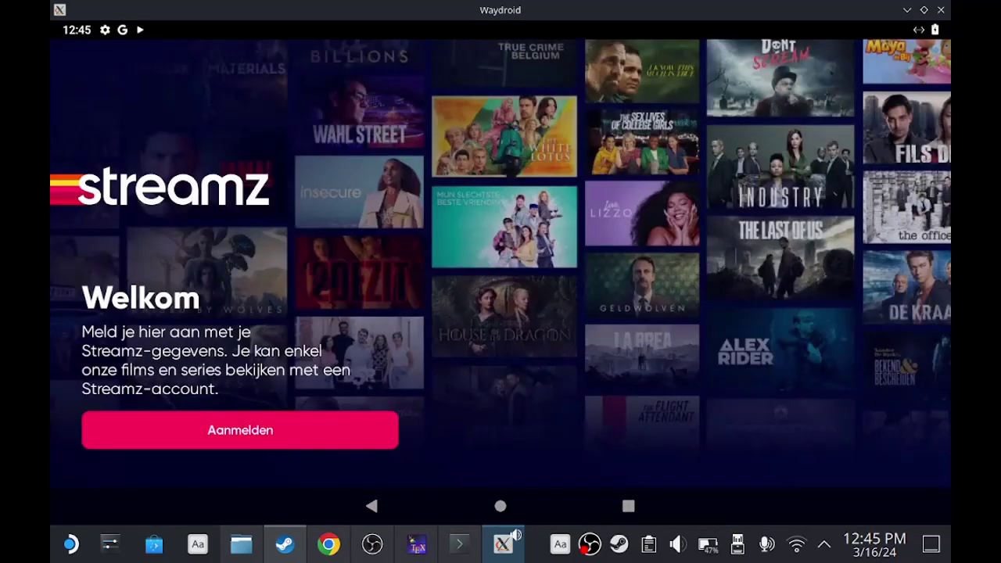
Try to sign in to Streamz through Telenet, entering the account login and password.
{"action": "left_click", "coordinate": [115, 436]}
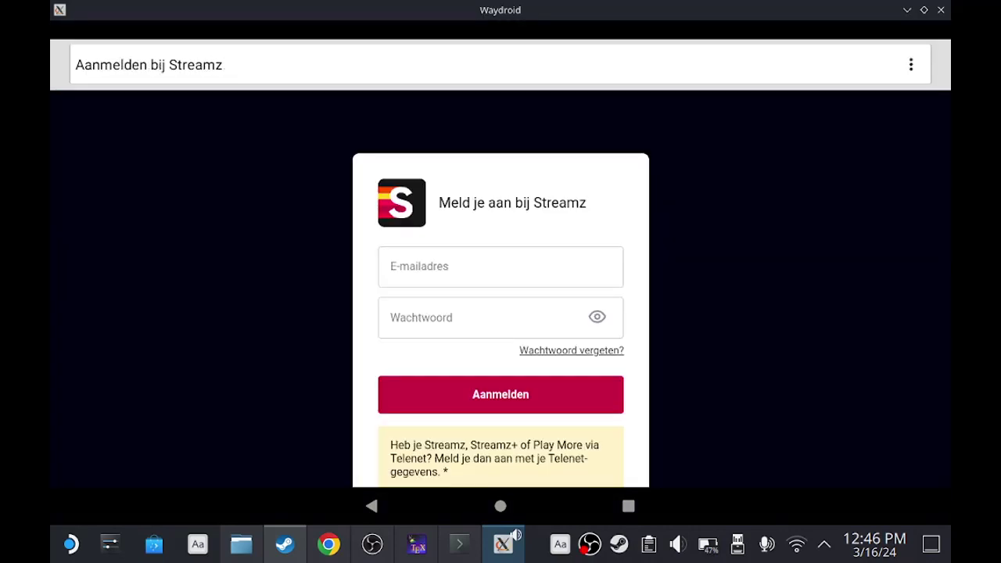
{"action": "scroll", "coordinate": [592, 423], "scroll_direction": "down", "scroll_amount": 3}
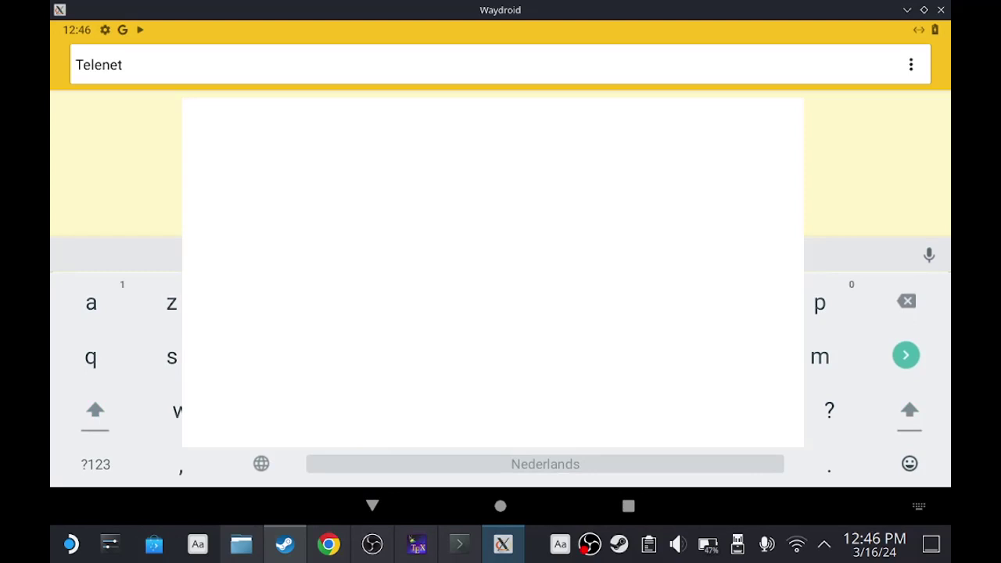
{"action": "left_click", "coordinate": [826, 141]}
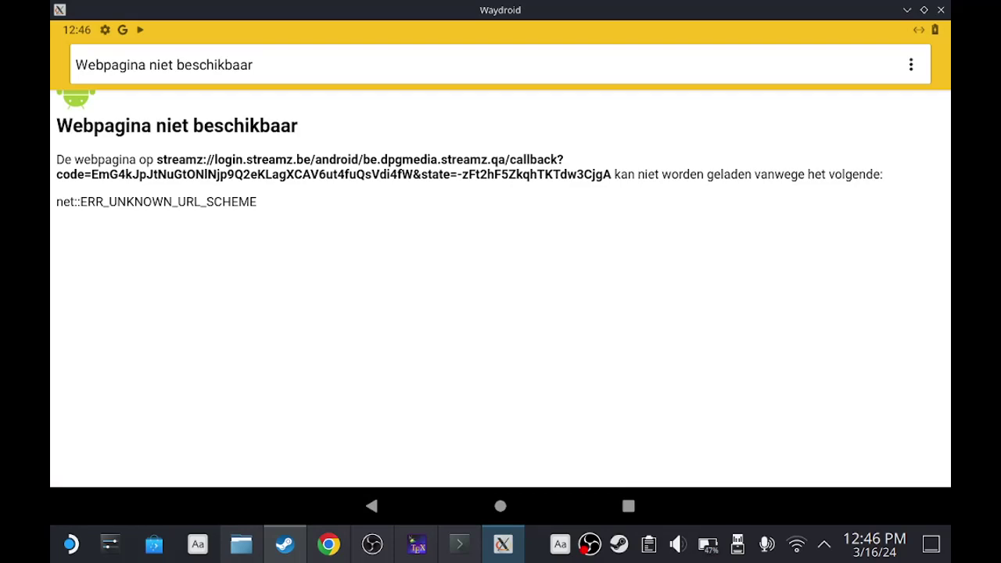
Return to the Android home screen, launch NPO Start and try to sign in with the NPO-id account, dismissing the cookie notice.
{"action": "left_click", "coordinate": [501, 507]}
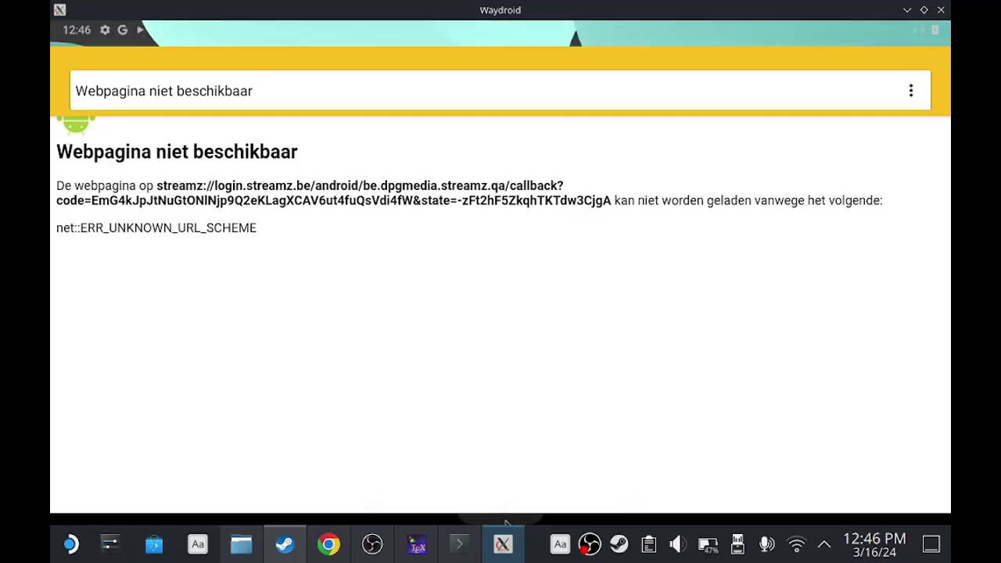
{"action": "left_click", "coordinate": [478, 347]}
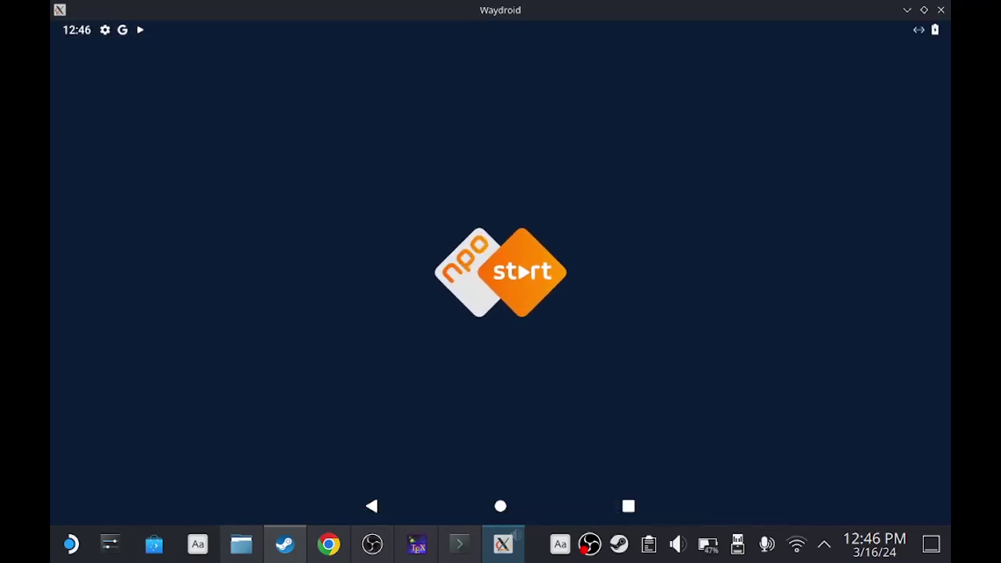
{"action": "left_click", "coordinate": [501, 424]}
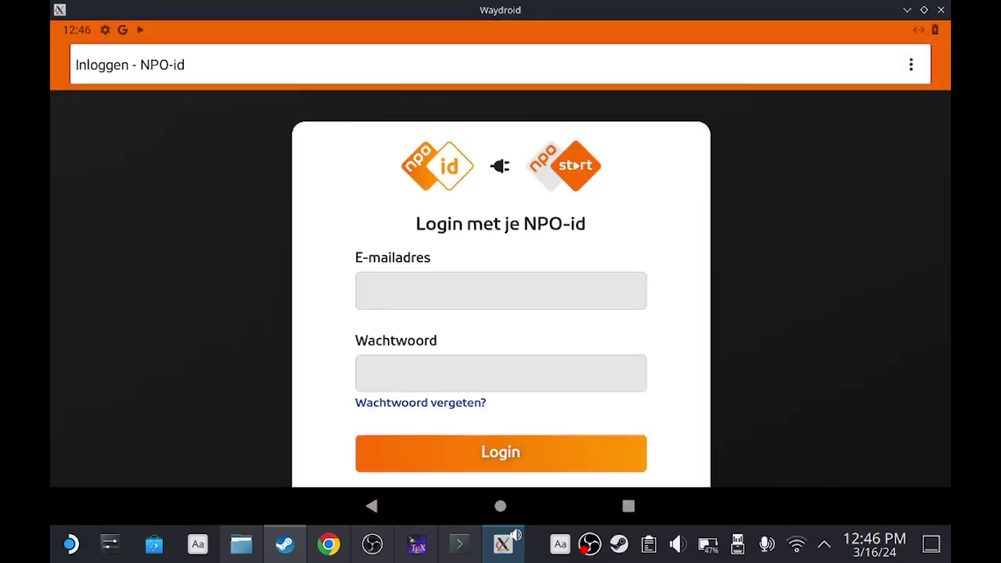
{"action": "left_click", "coordinate": [501, 291]}
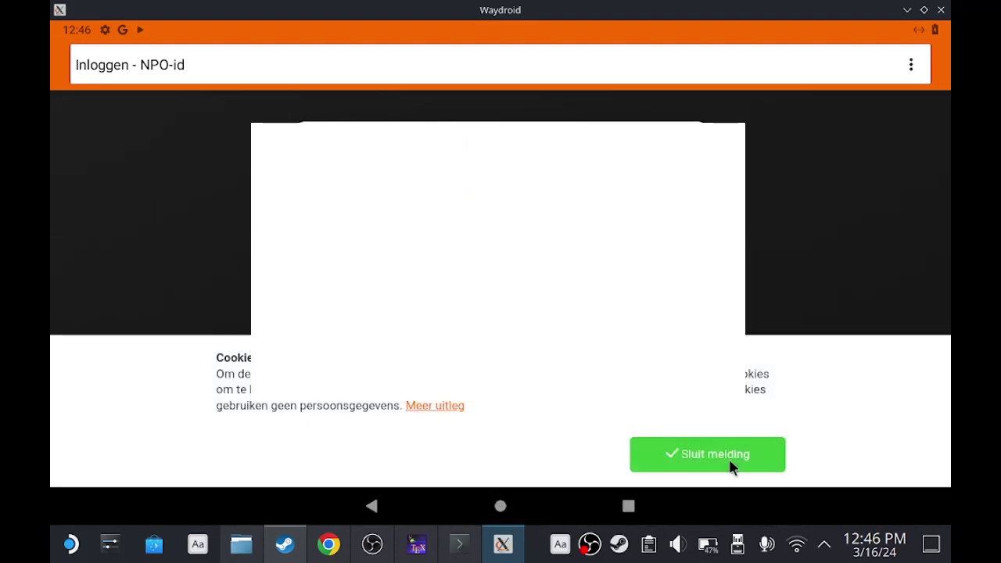
{"action": "left_click", "coordinate": [732, 468]}
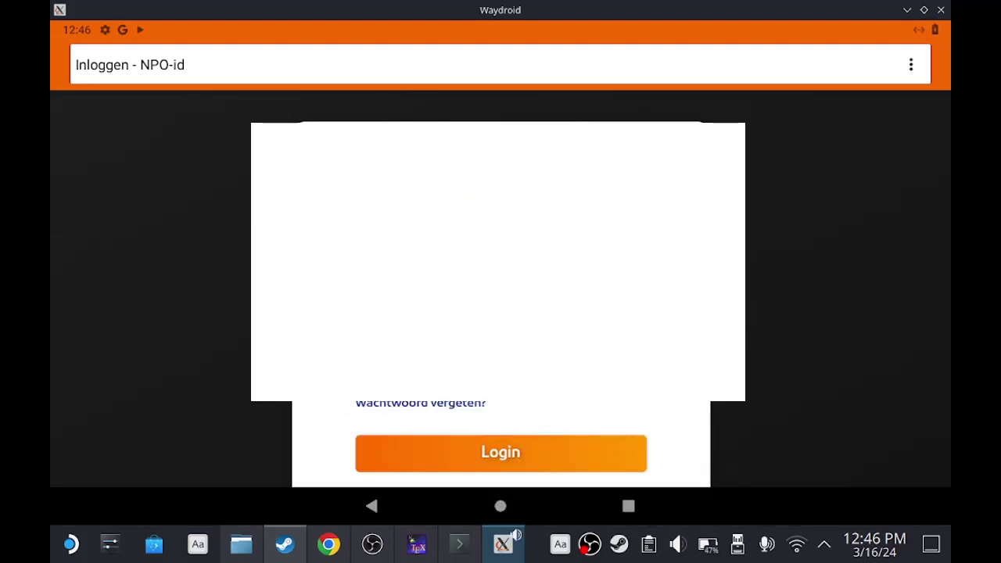
{"action": "left_click", "coordinate": [577, 467]}
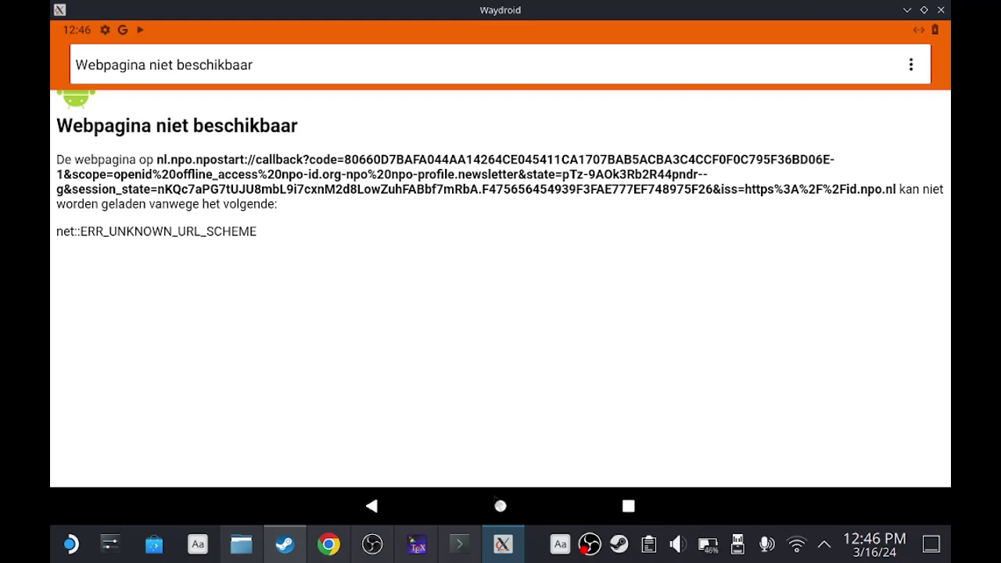
Return to the Android home screen, open Disney+ and play the downloaded Bluey episode "Squash".
{"action": "left_click", "coordinate": [501, 506]}
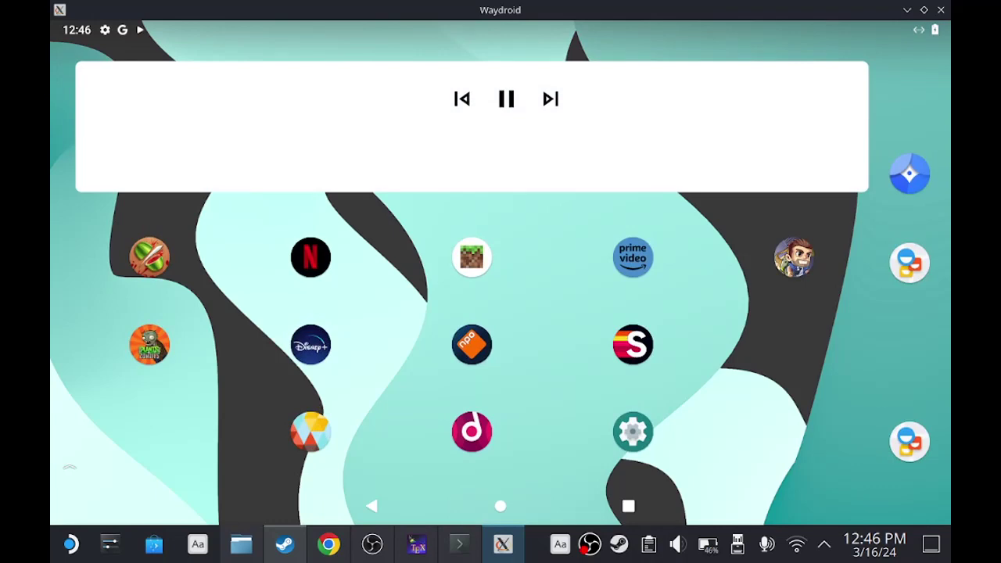
{"action": "left_click", "coordinate": [310, 345]}
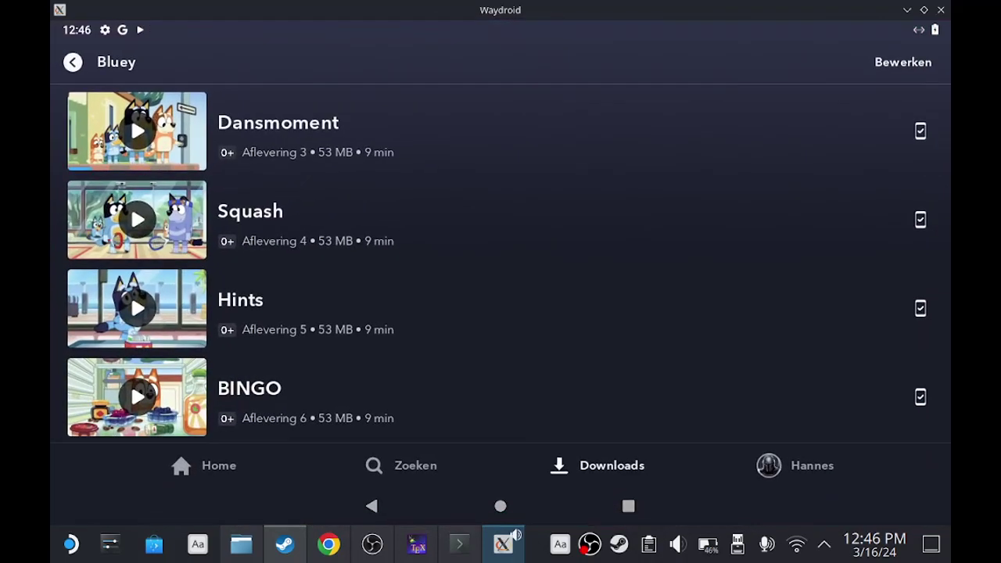
{"action": "left_click", "coordinate": [161, 227]}
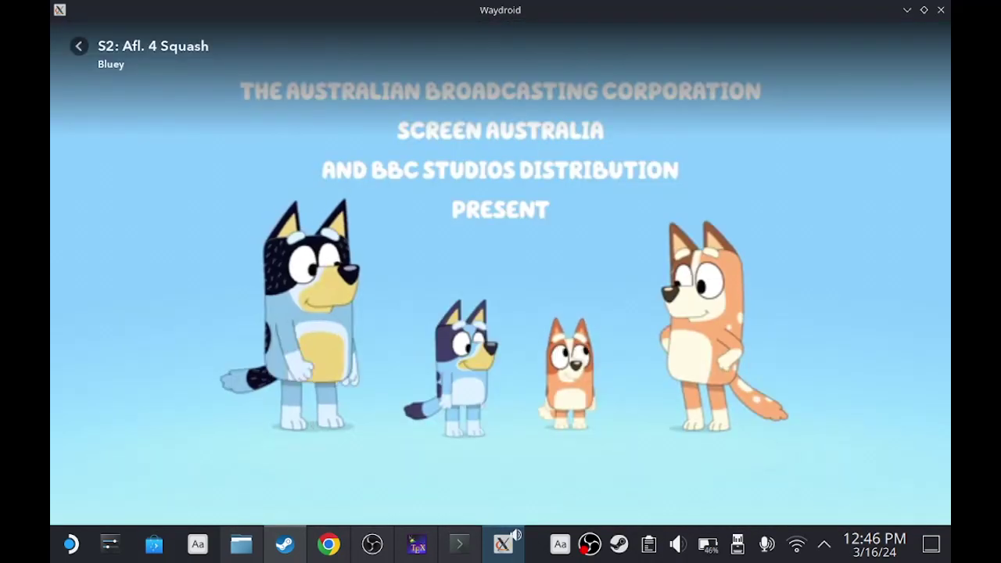
Raise the system volume to 42% while the episode plays.
{"action": "key", "text": "XF86AudioLowerVolume"}
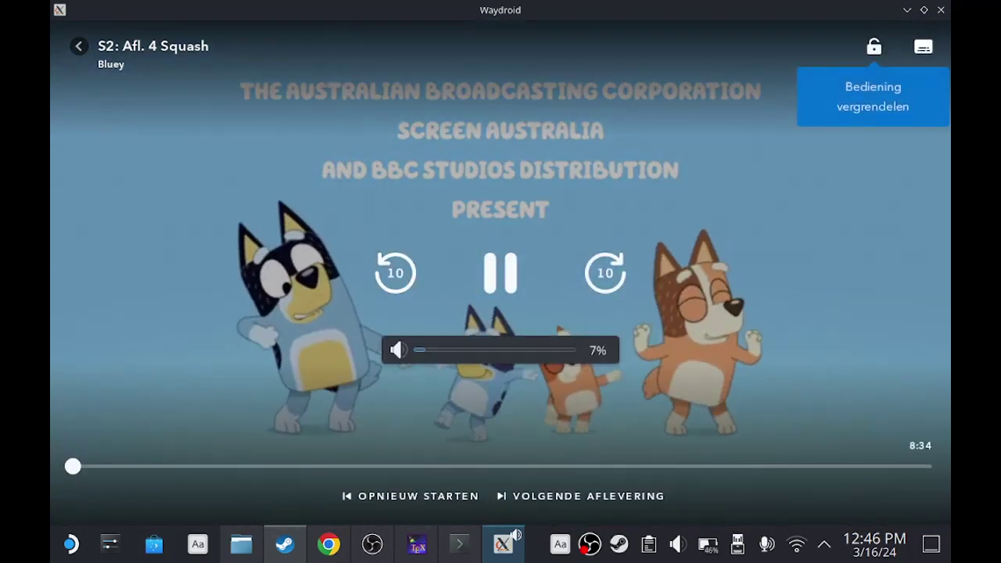
{"action": "key", "text": "XF86AudioRaiseVolume"}
{"action": "key", "text": "XF86AudioRaiseVolume"}
{"action": "key", "text": "XF86AudioRaiseVolume"}
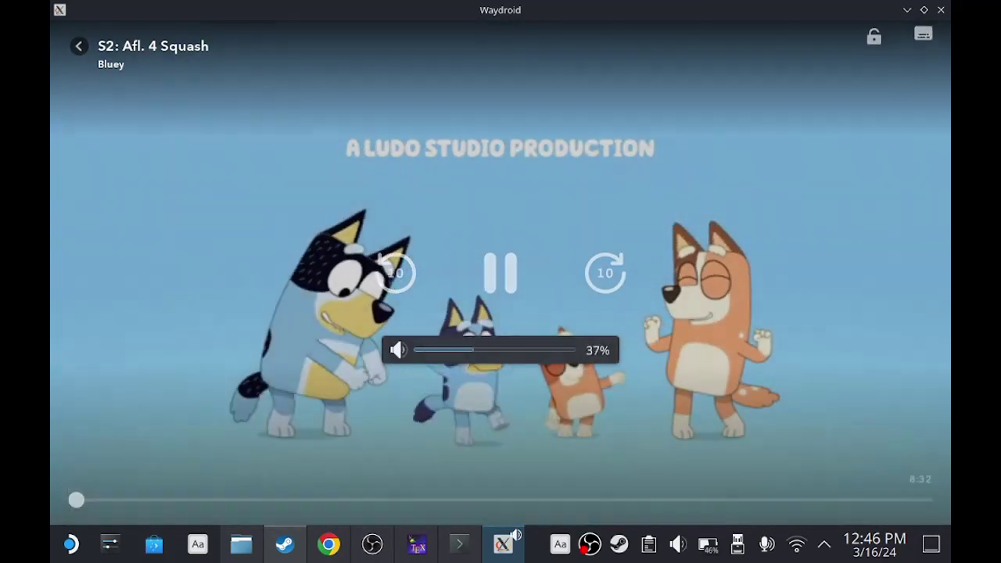
{"action": "key", "text": "XF86AudioRaiseVolume"}
Skip forward through the episode's opening in 10-second jumps.
{"action": "left_click", "coordinate": [604, 194]}
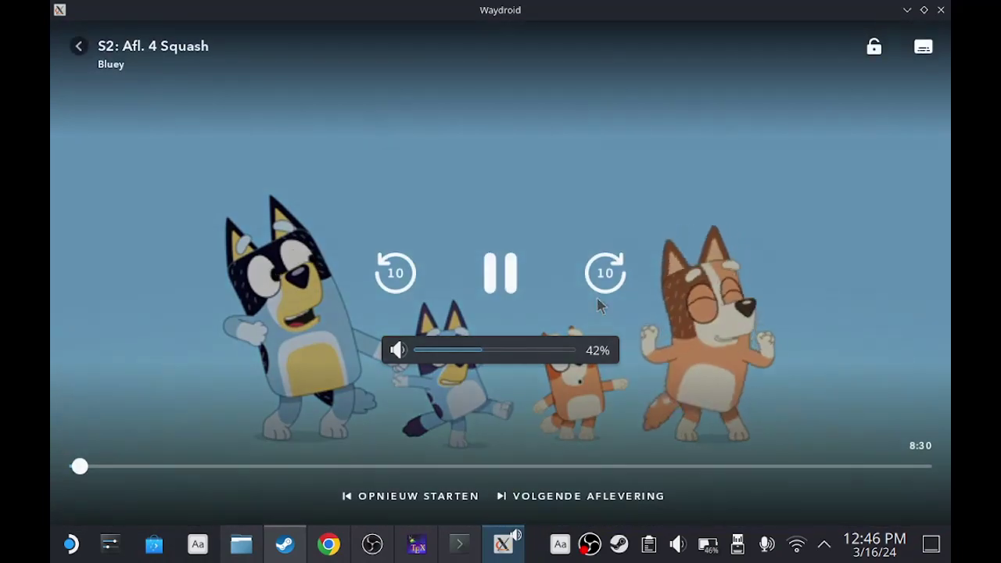
{"action": "left_click", "coordinate": [598, 299]}
{"action": "left_click", "coordinate": [616, 269]}
{"action": "left_click", "coordinate": [610, 280]}
{"action": "left_click", "coordinate": [611, 277]}
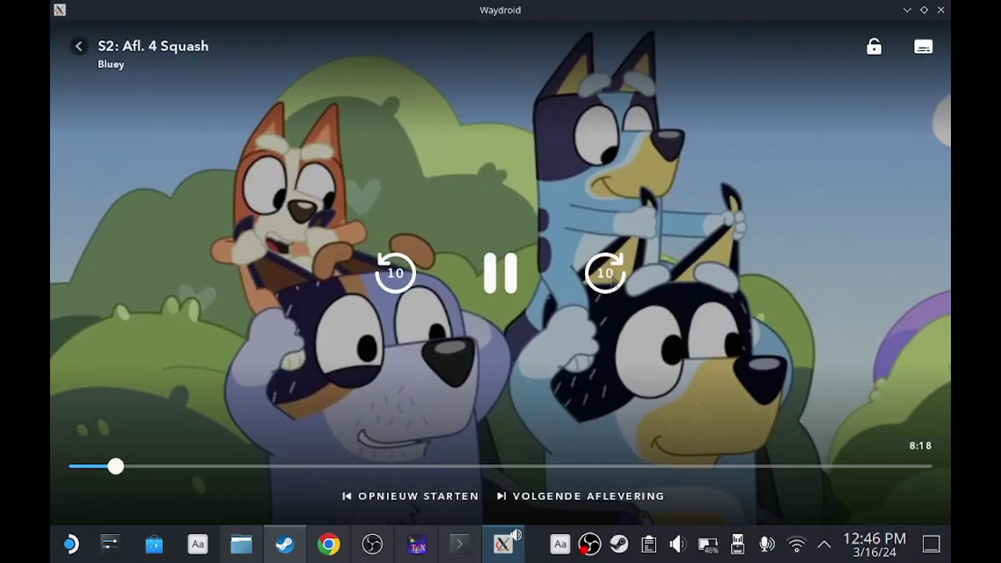
{"action": "left_click", "coordinate": [604, 272]}
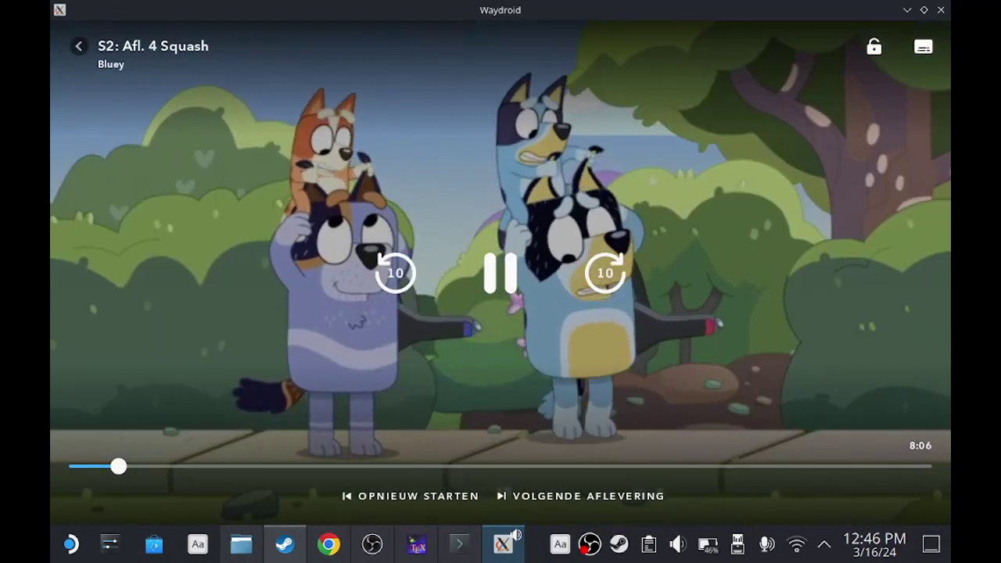
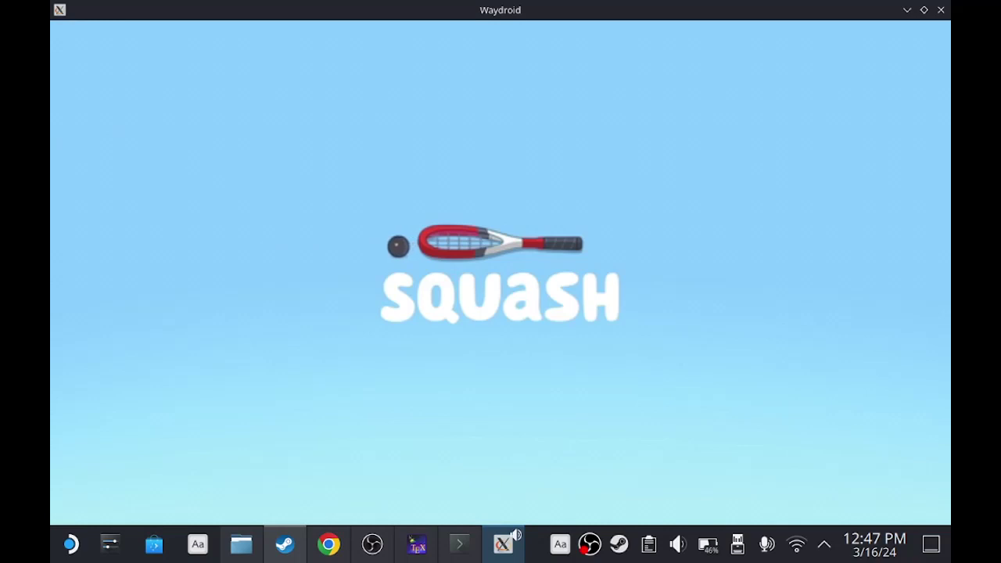
Lower the volume and move playback ahead to about 2:55 before the end of the episode.
{"action": "left_click", "coordinate": [501, 273]}
{"action": "left_click", "coordinate": [501, 273]}
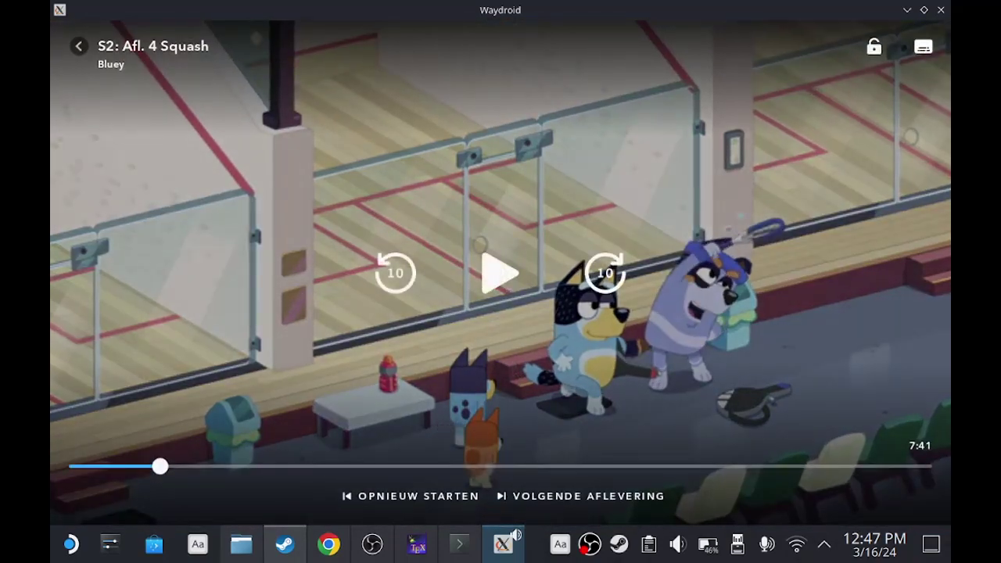
{"action": "key", "text": "XF86AudioLowerVolume"}
{"action": "left_click_drag", "start_coordinate": [160, 466], "coordinate": [640, 466]}
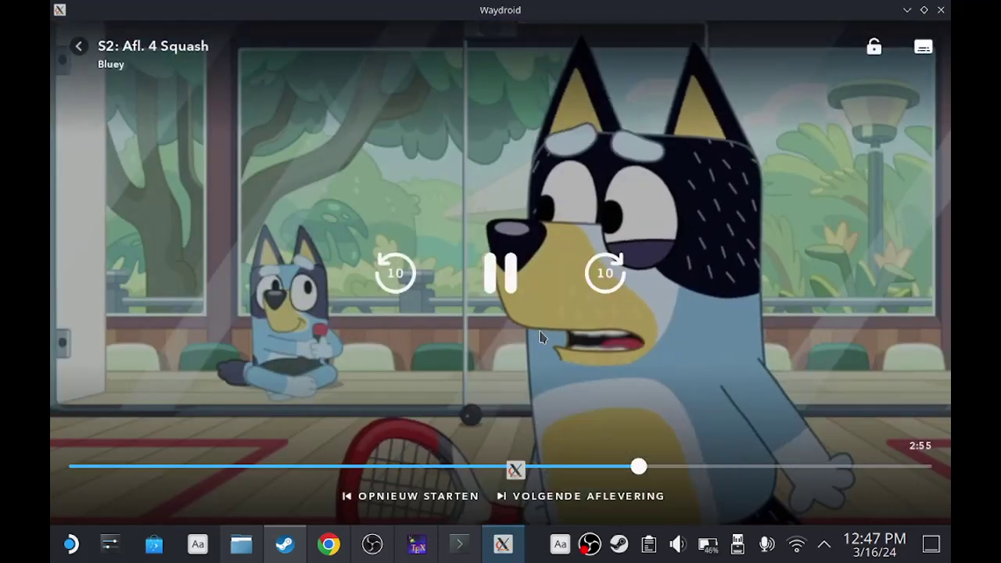
{"action": "left_click", "coordinate": [501, 273]}
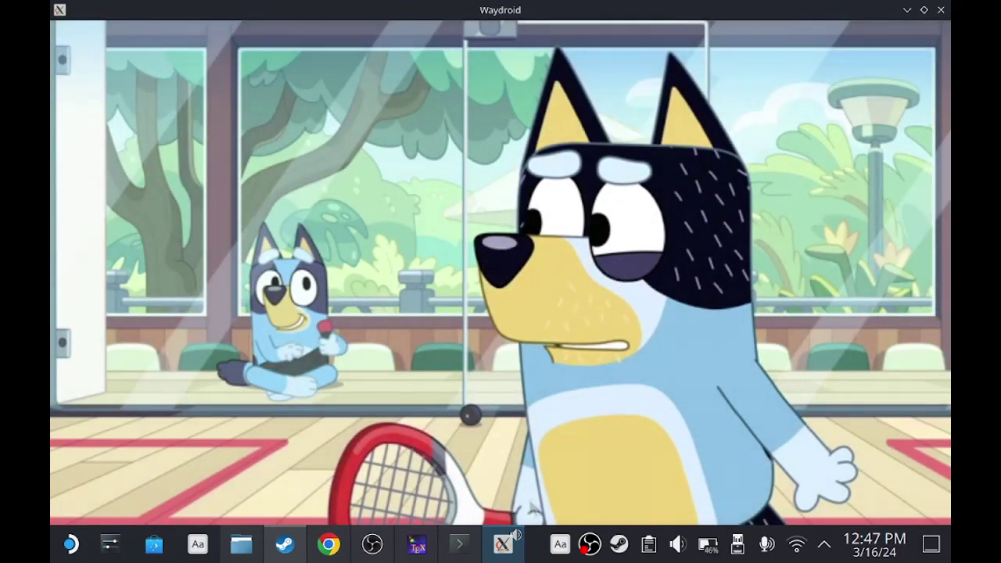
Leave the episode for the Android home screen and switch to the OBS window.
{"action": "left_click_drag", "start_coordinate": [532, 523], "coordinate": [529, 477]}
{"action": "left_click", "coordinate": [501, 506]}
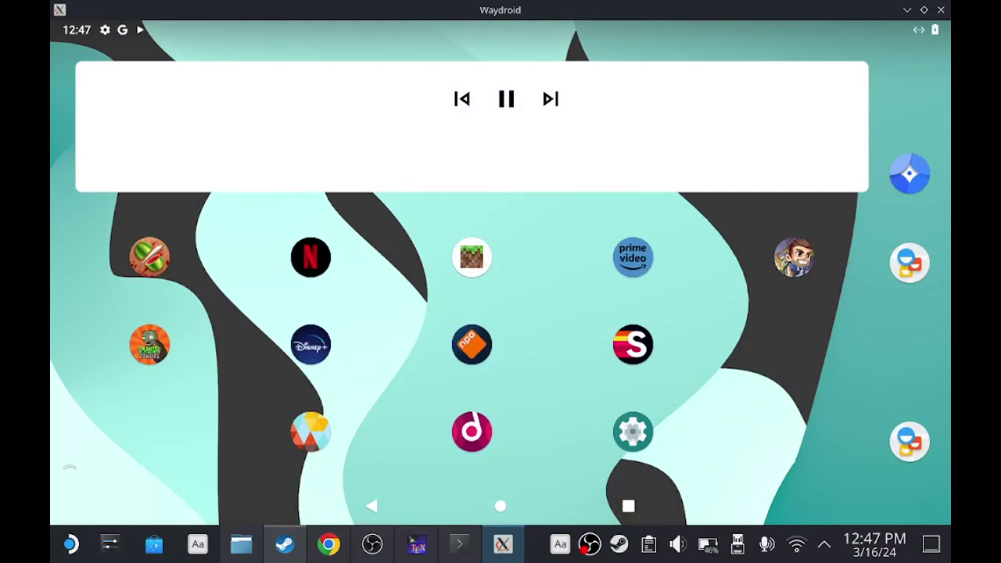
{"action": "left_click", "coordinate": [286, 548]}
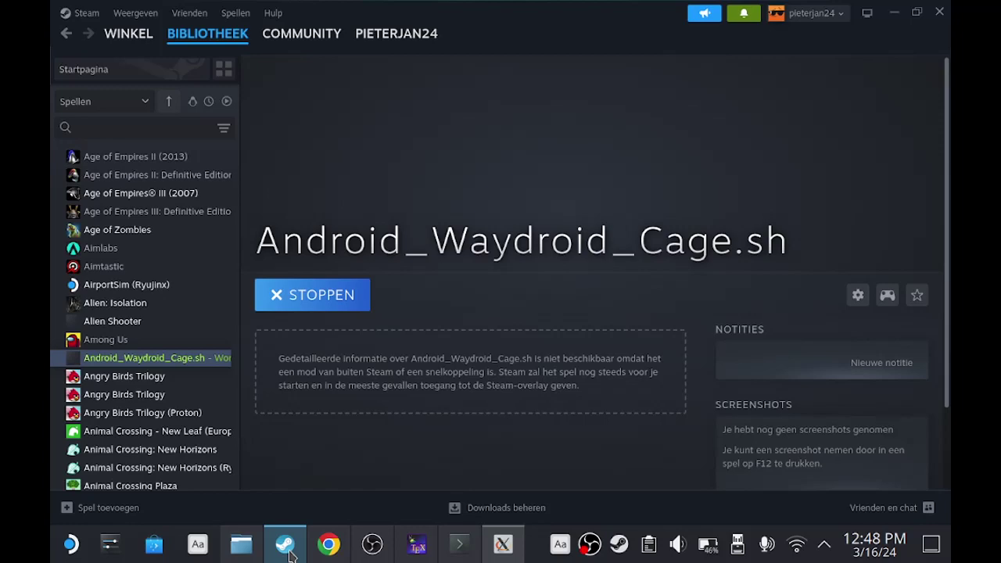
{"action": "left_click", "coordinate": [370, 548]}
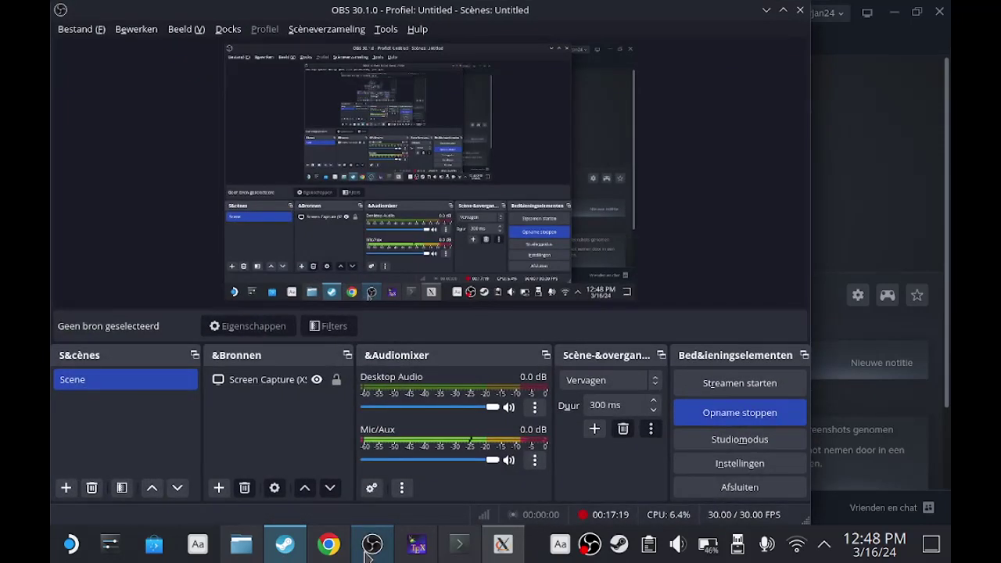